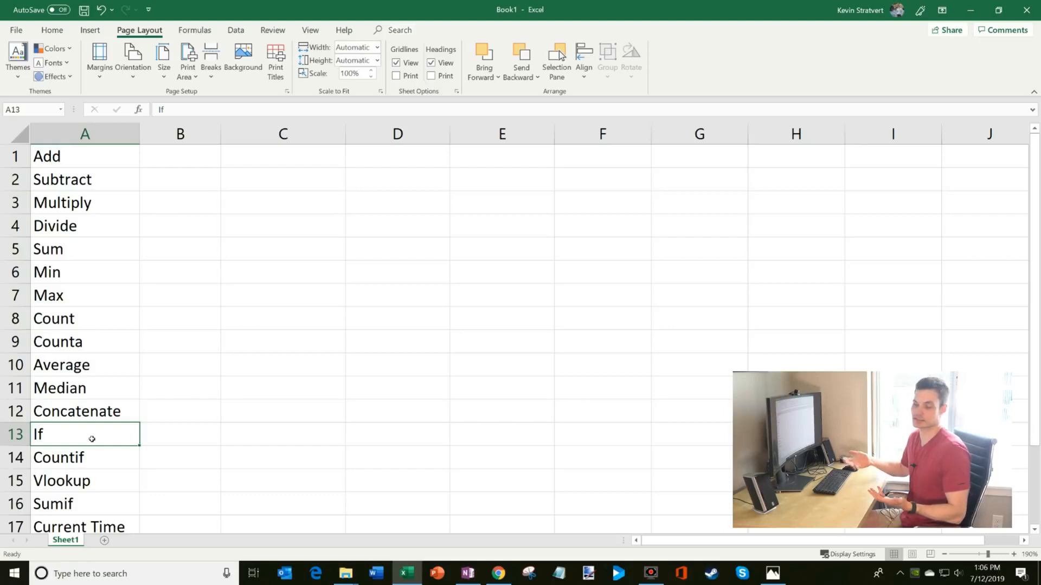
Enter the value 1 in both cells B1 and C1 of the Add row.
click(186, 159)
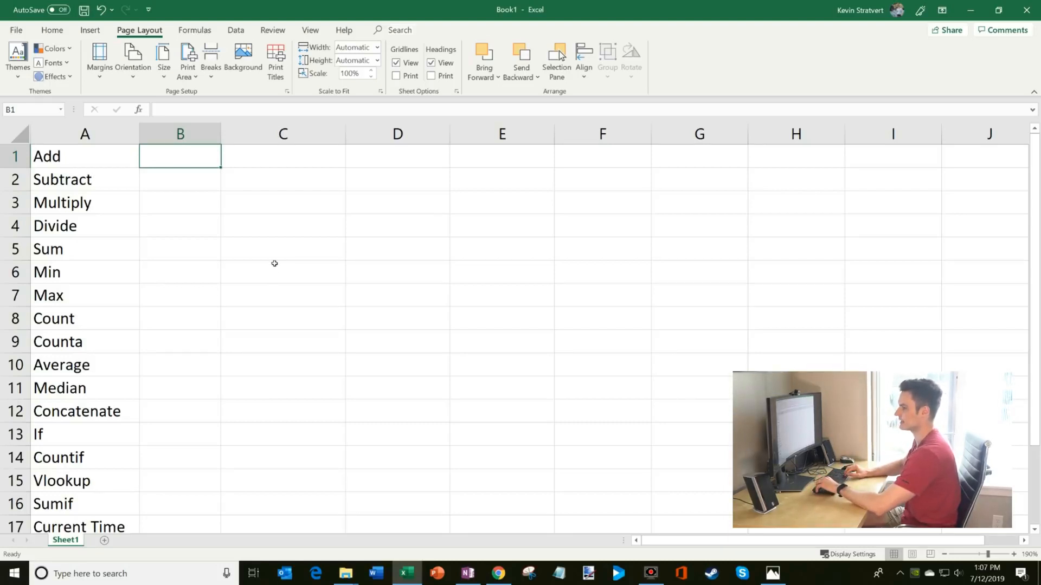
text(1)
key(Tab)
text(1)
key(Tab)
key(Left)
key(Left)
key(Right)
key(Right)
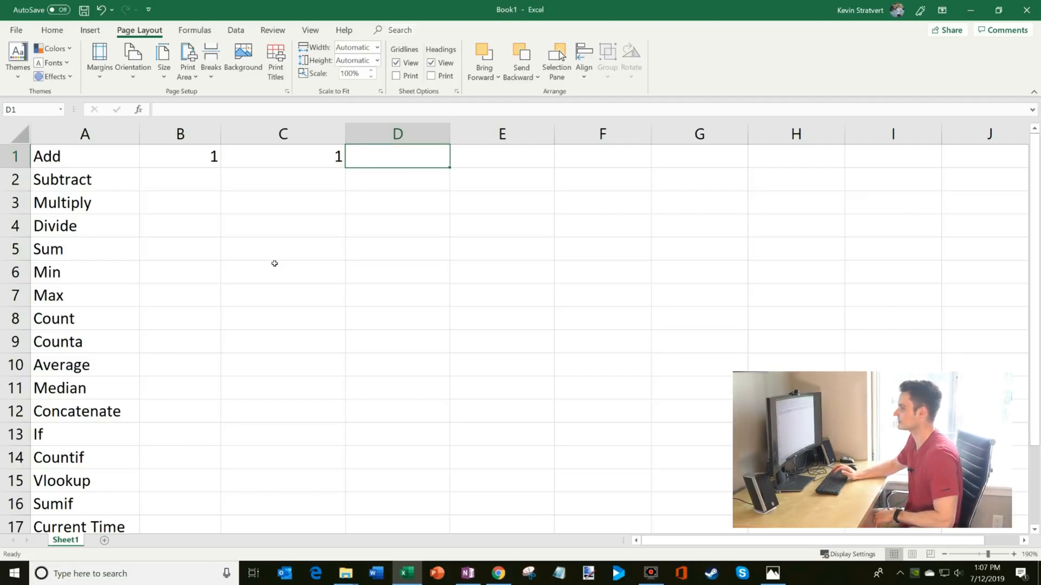
Enter the literal addition formula =1+1 in cell D1 of the Add row, and clear the cell.
text(=)
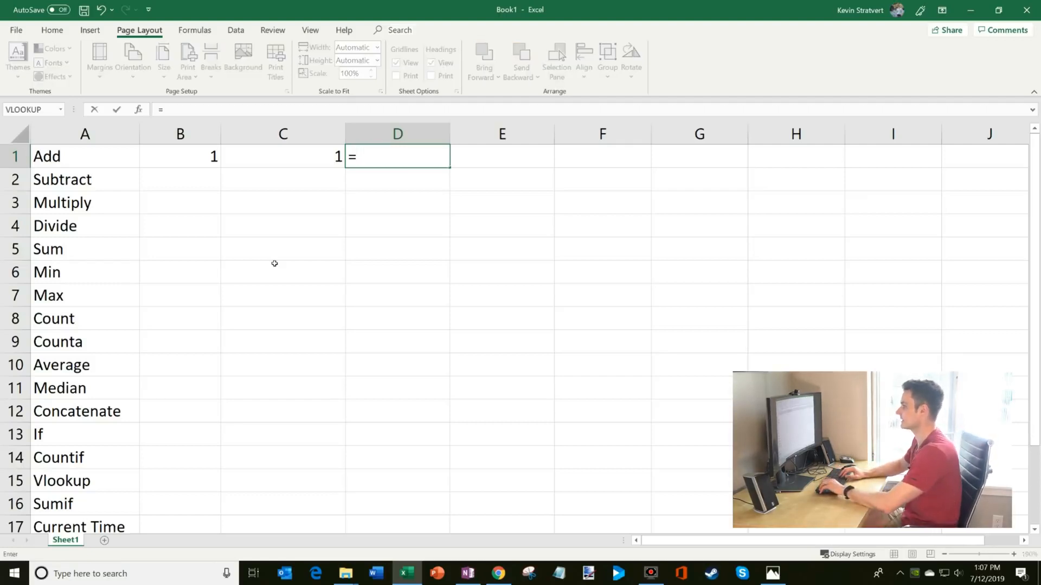
text(1+1)
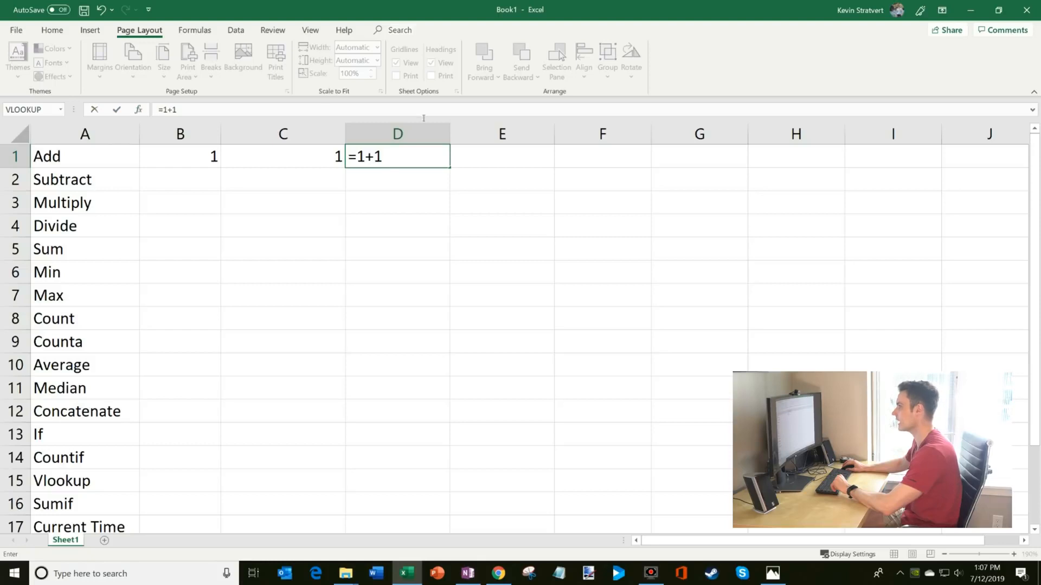
key(Return)
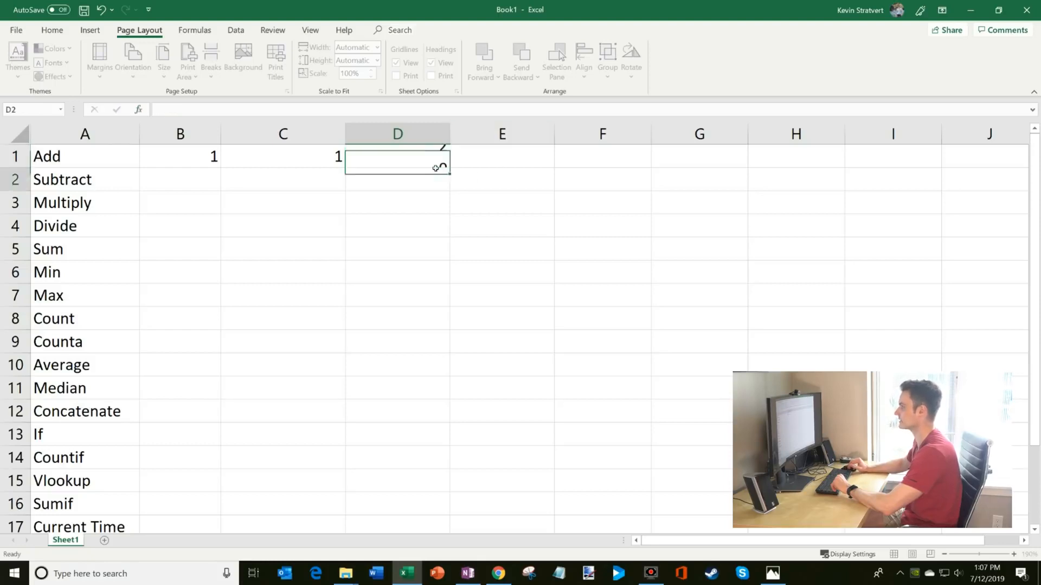
click(440, 157)
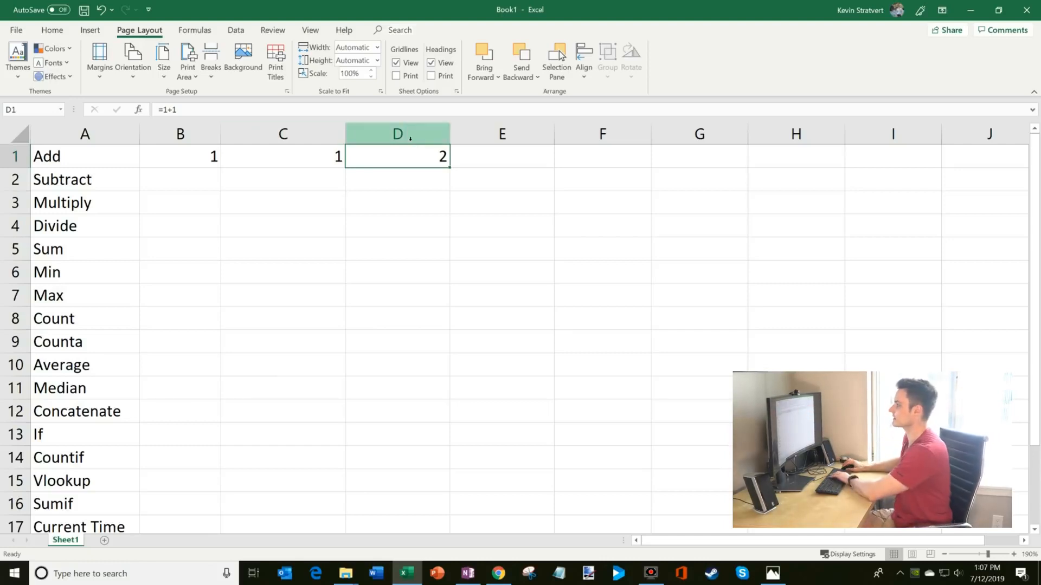
key(Delete)
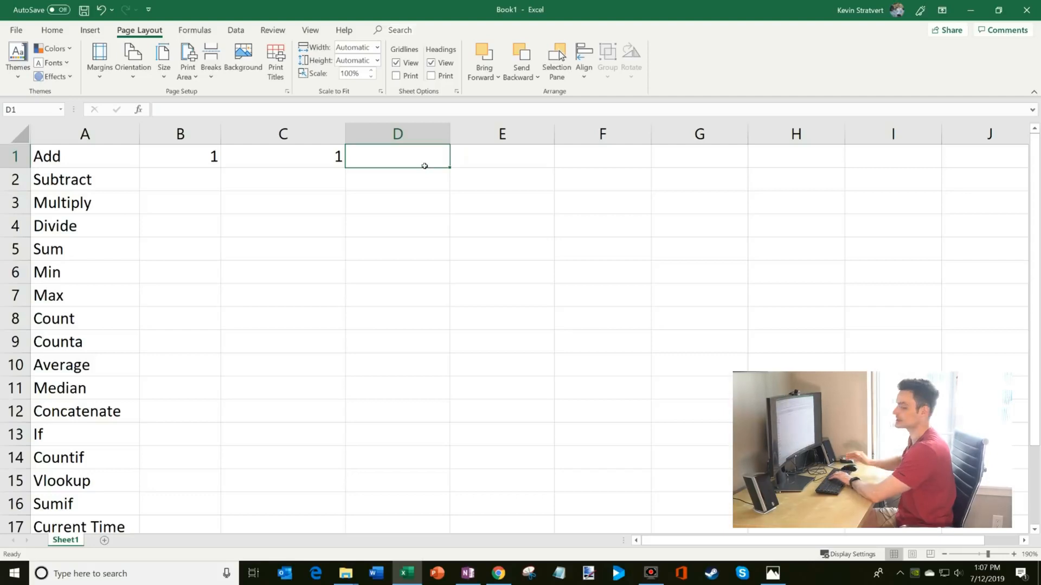
Add the two values of the Add row in cell D1 with the cell-reference formula =B1+C1.
text(=)
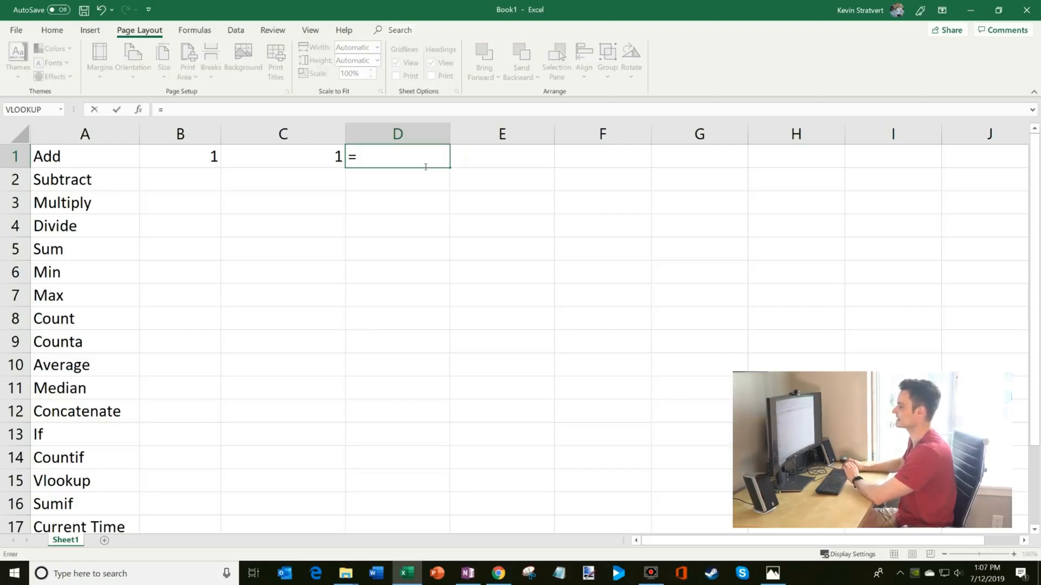
click(177, 162)
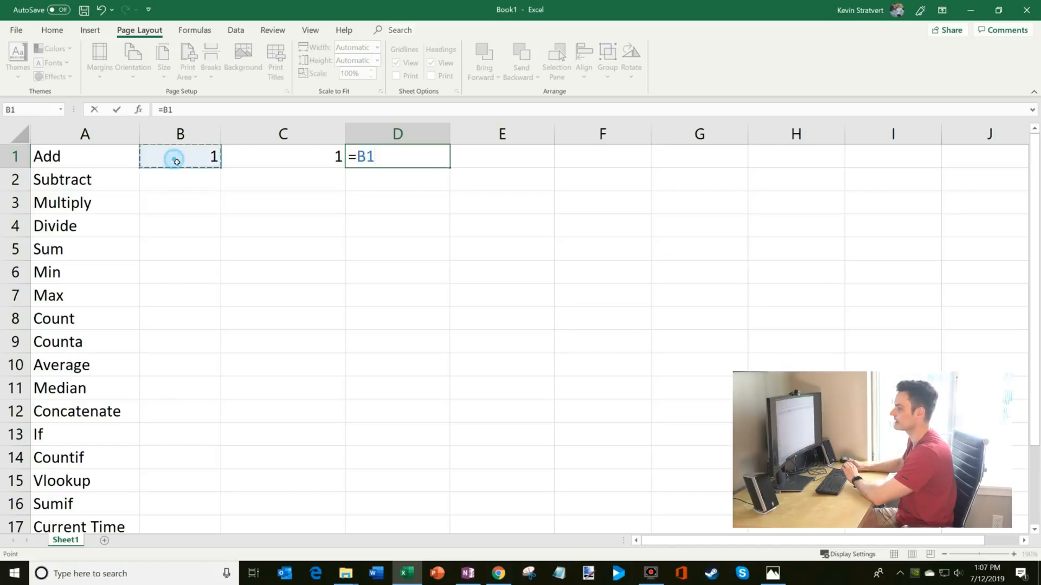
text(+)
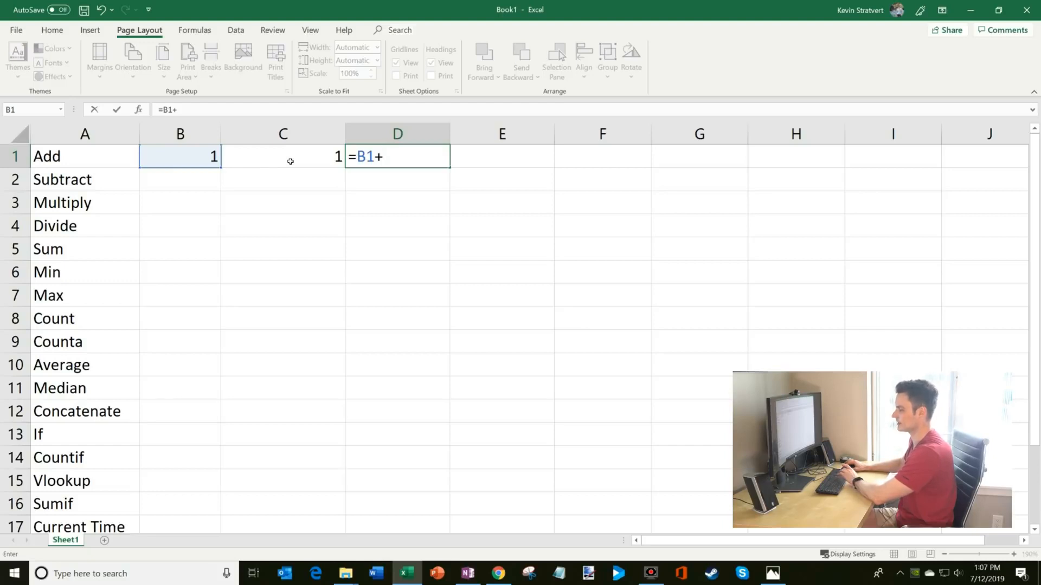
click(291, 161)
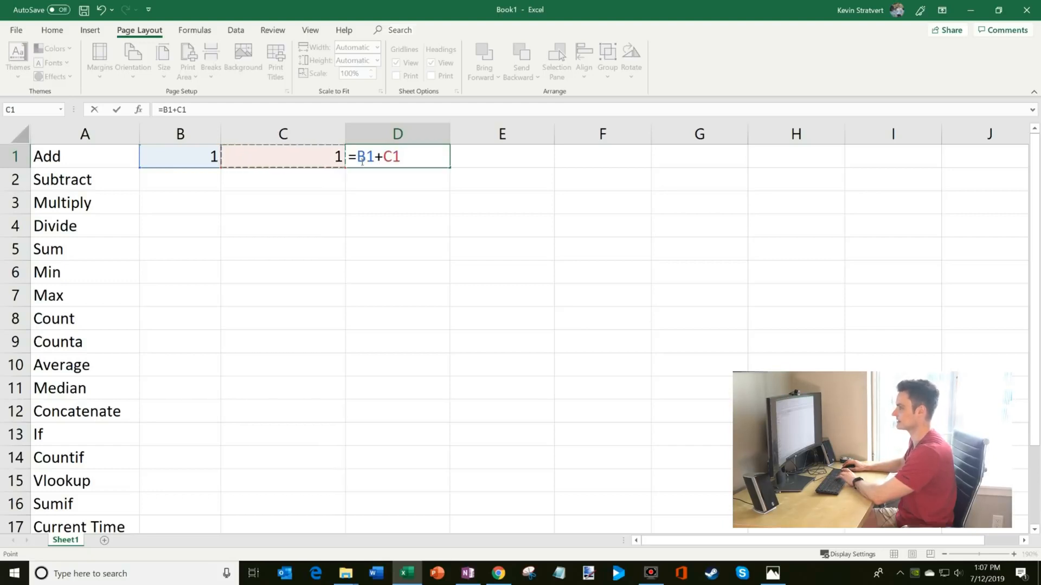
key(Return)
click(401, 166)
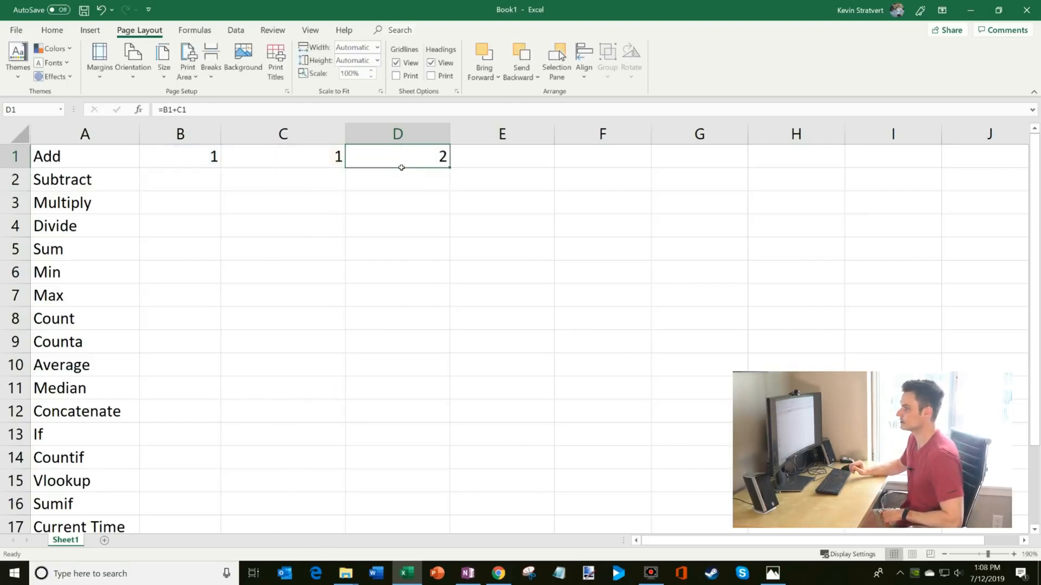
Enter 2 in cell B2 and 1 in cell C2 of the Subtract row.
key(Down)
key(Left)
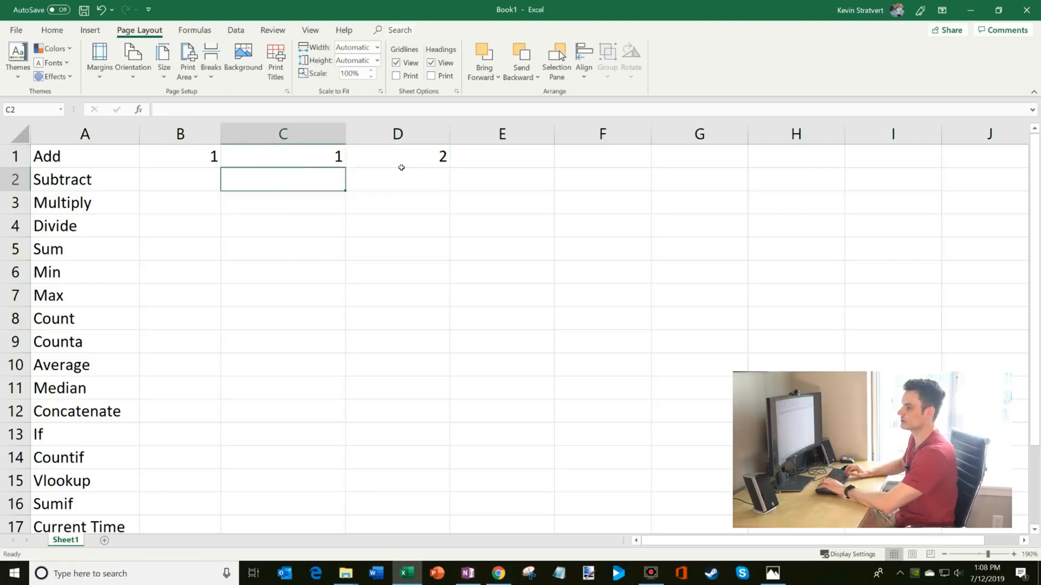
key(Left)
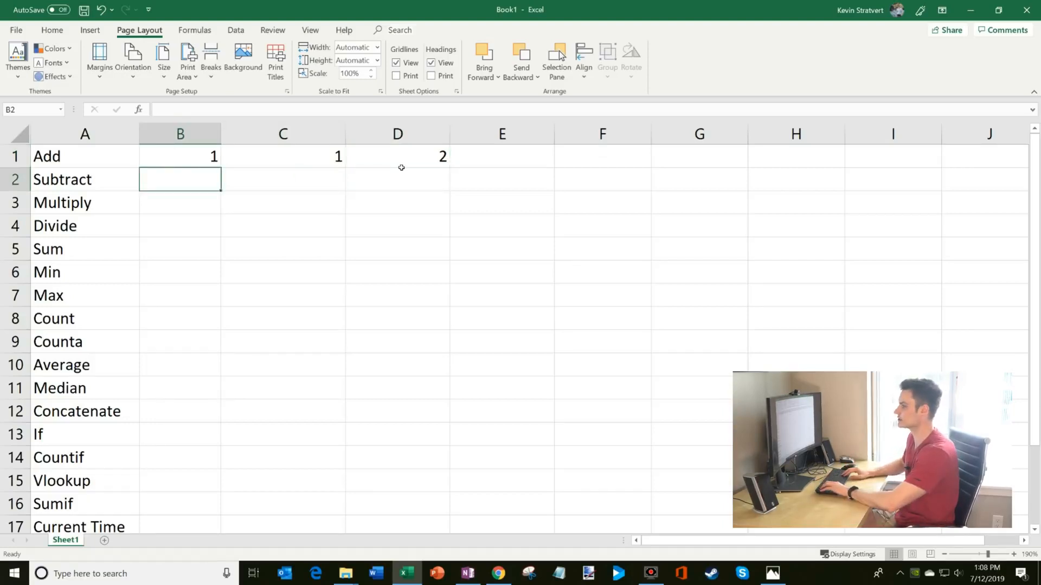
text(2)
key(Tab)
text(1)
key(Tab)
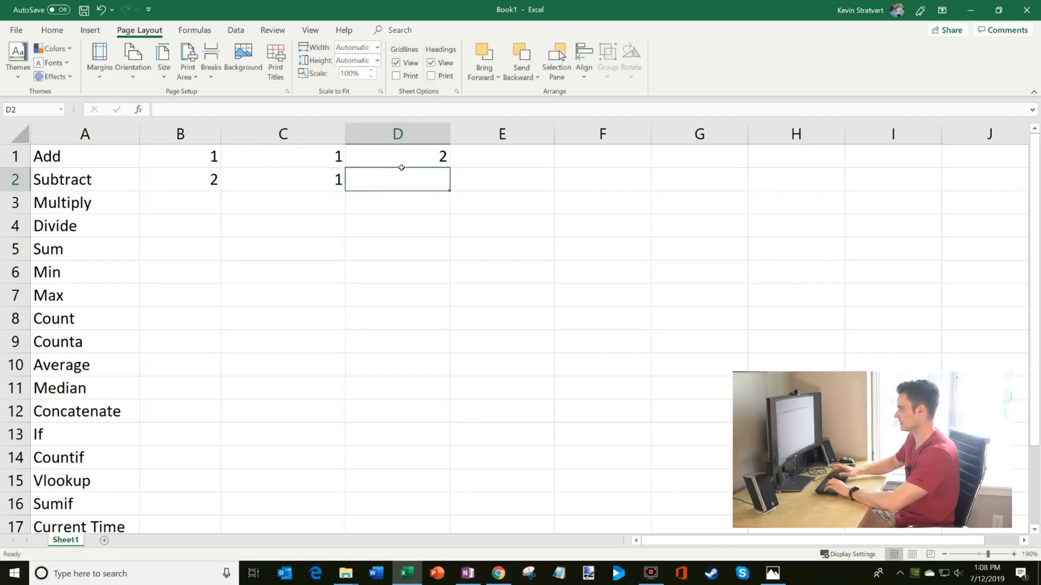
Enter the literal subtraction formula =2-1 in cell D2 of the Subtract row.
text(=2-1)
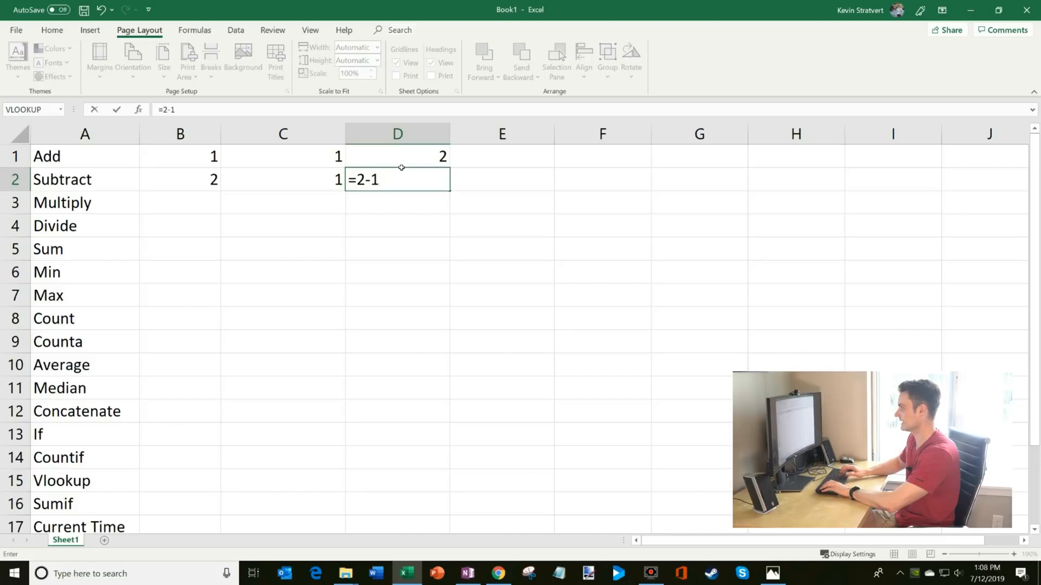
key(Return)
key(Up)
Set cell D2 of the Subtract row to the cell-reference formula =B2-C2.
text(=)
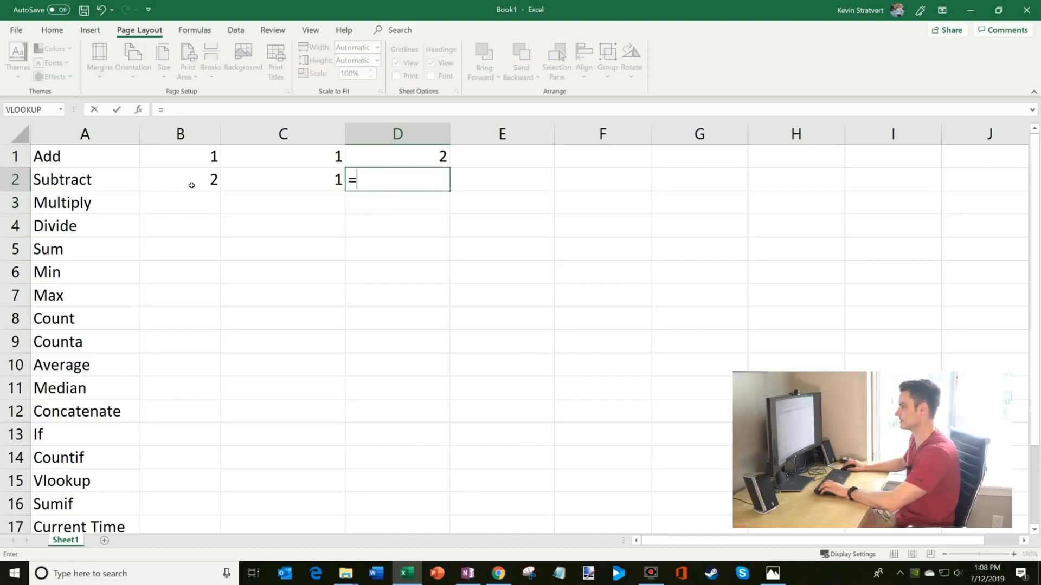
click(191, 186)
text(-)
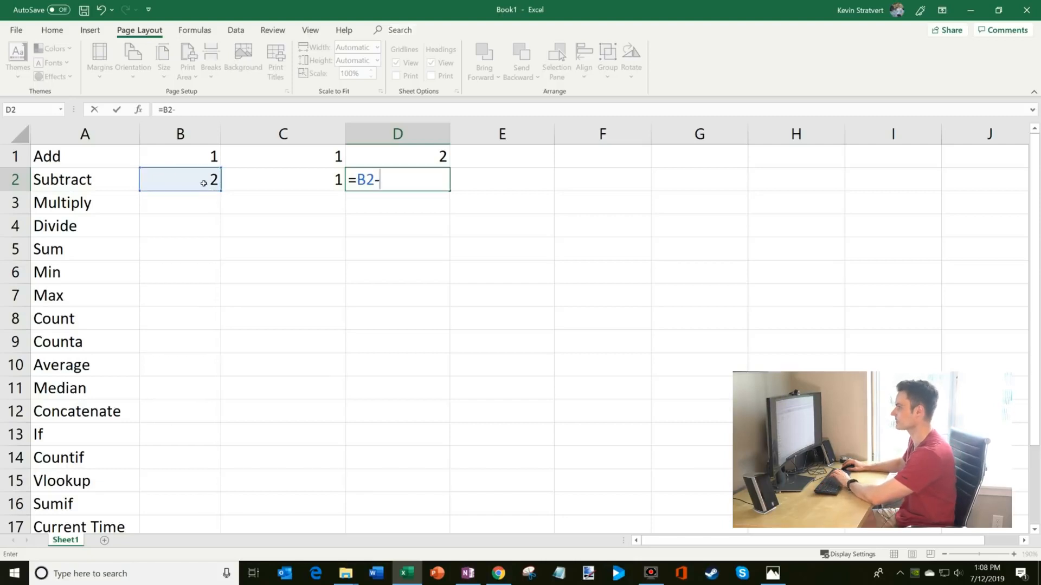
click(319, 184)
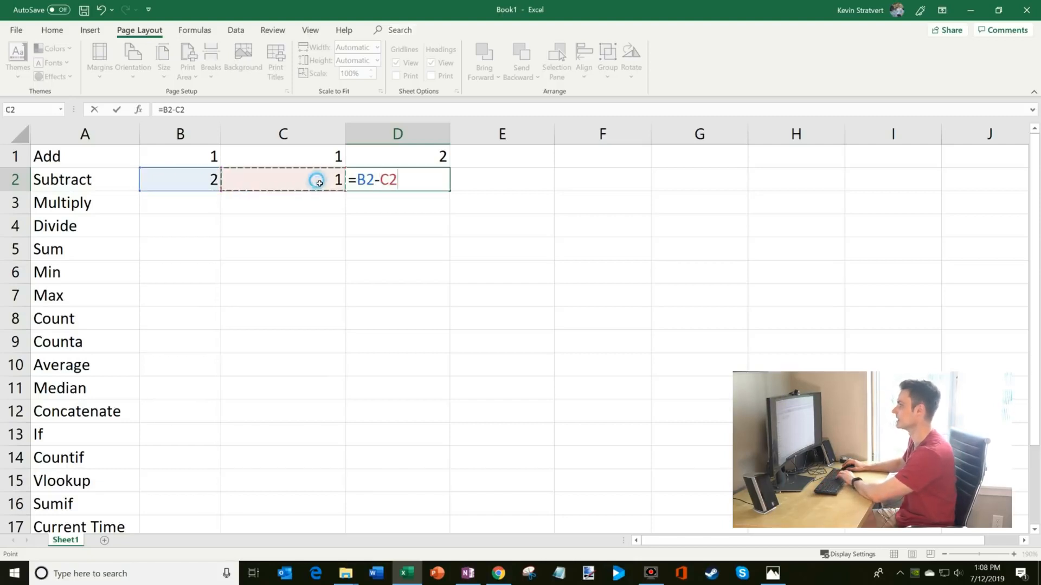
key(Return)
click(410, 180)
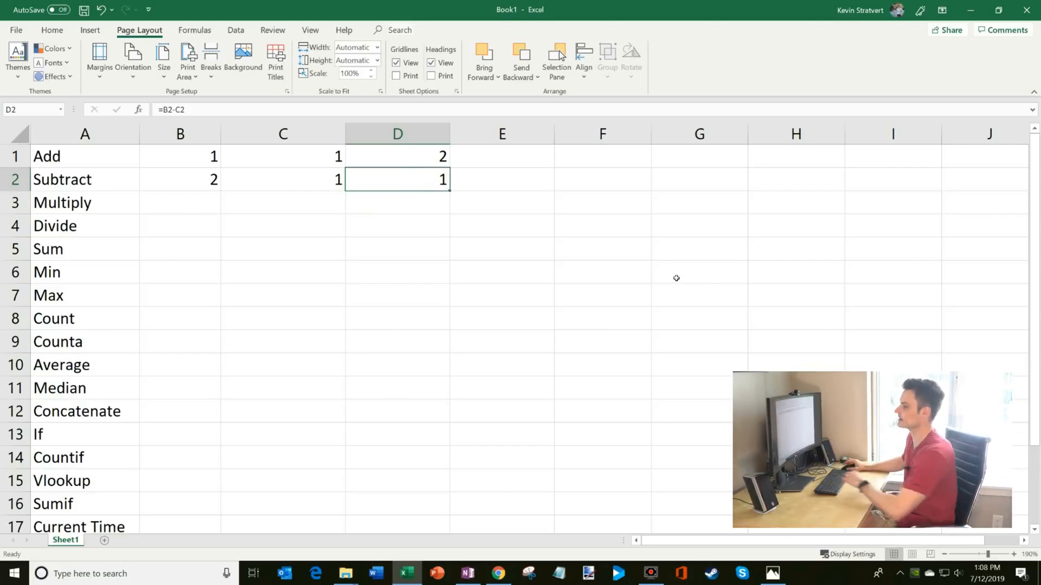
Enter 2 and 2 in cells B3 and C3 for Multiply, and 4 and 2 in cells B4 and C4 for Divide.
click(198, 201)
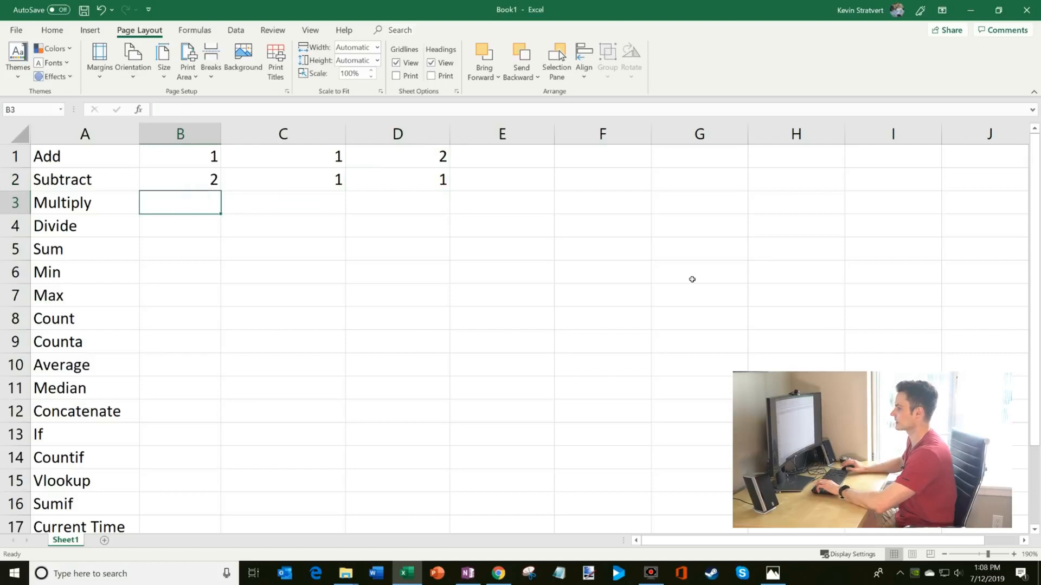
text(2)
key(Tab)
text(2)
key(Return)
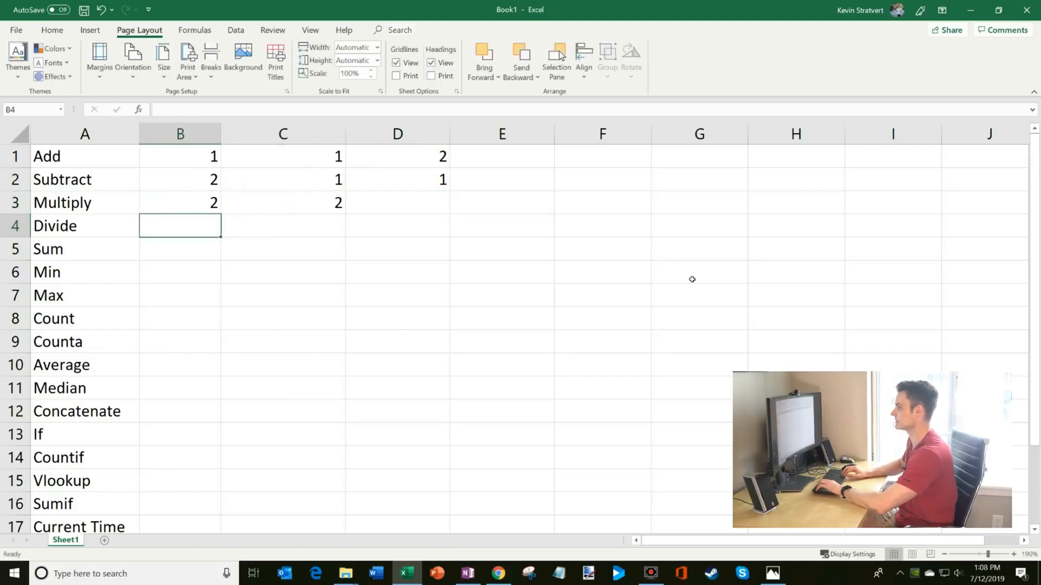
text(4)
key(Tab)
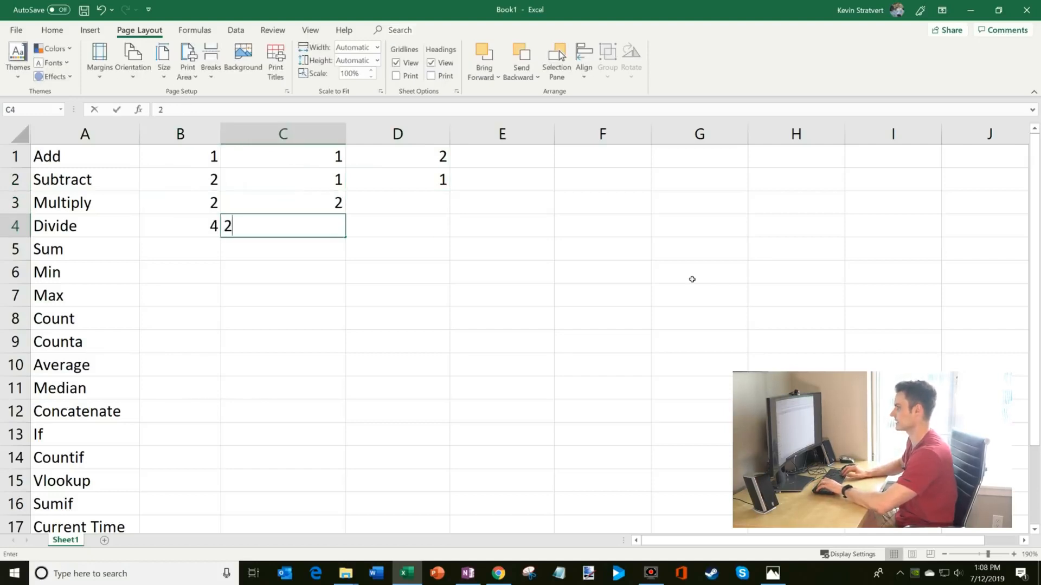
text(2)
key(Tab)
Multiply the two values of the Multiply row in cell D3 with the formula =B3*C3.
key(Up)
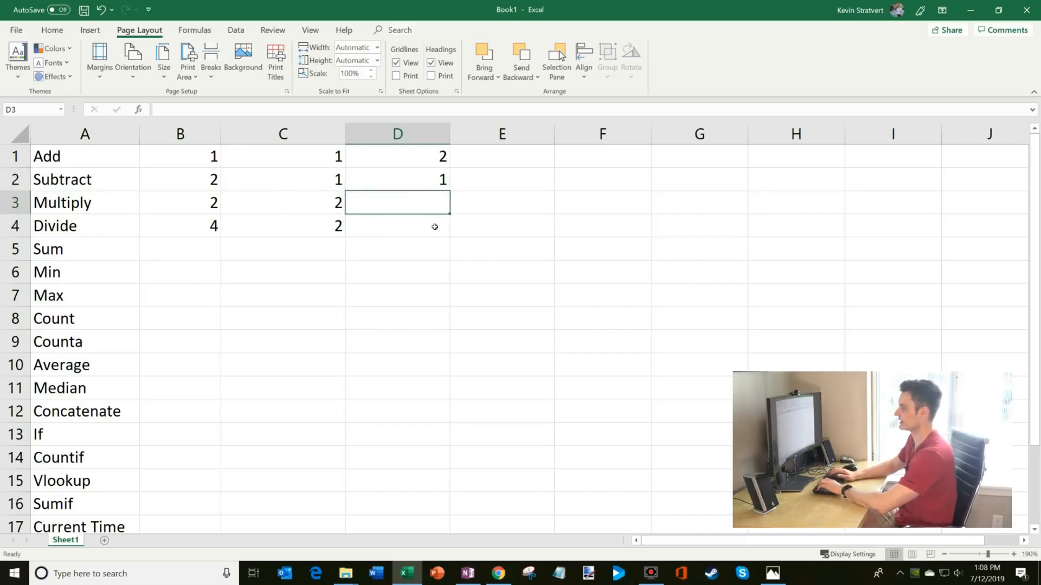
text(=)
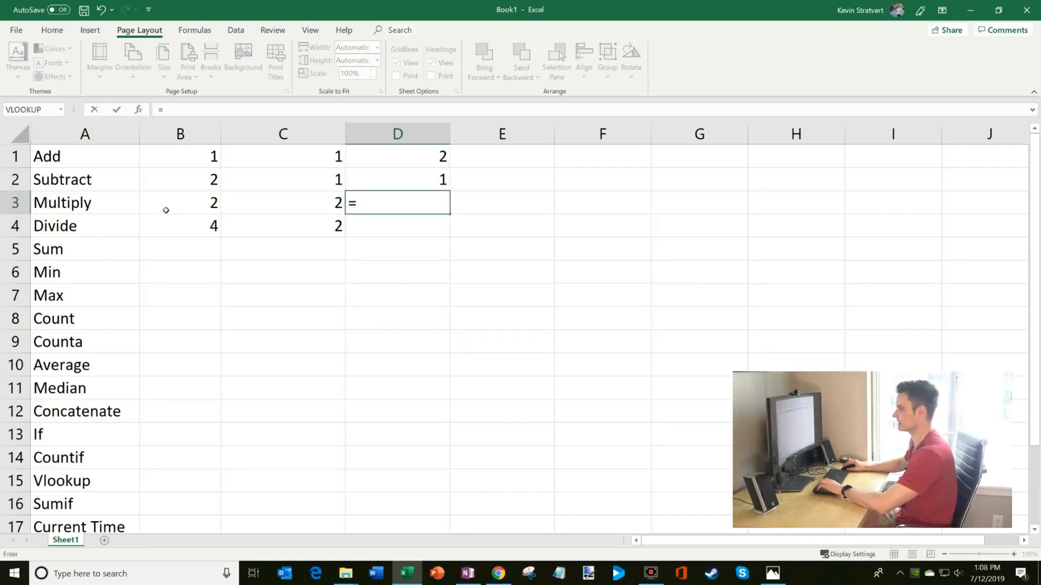
click(189, 207)
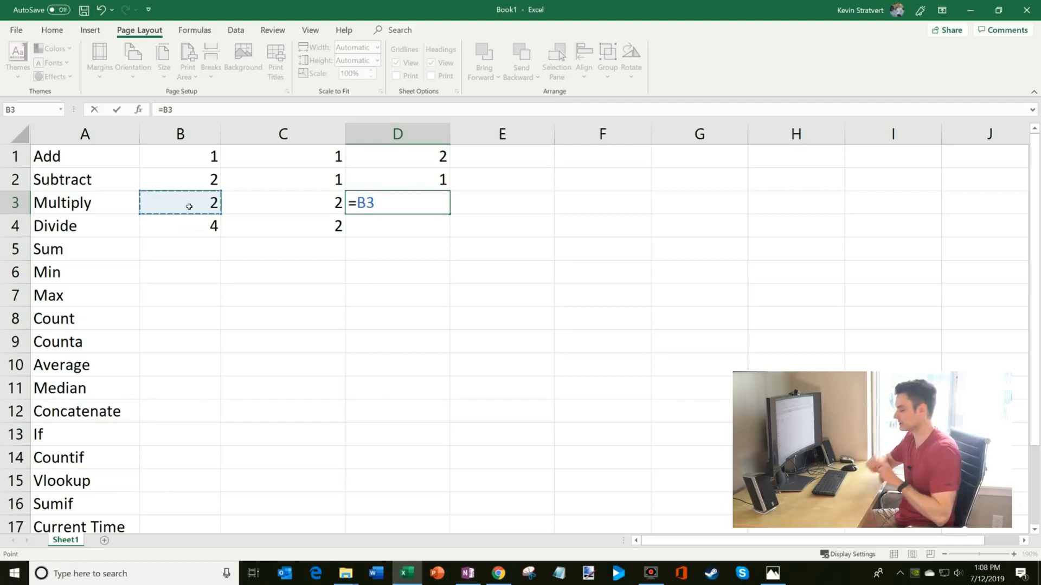
text(*)
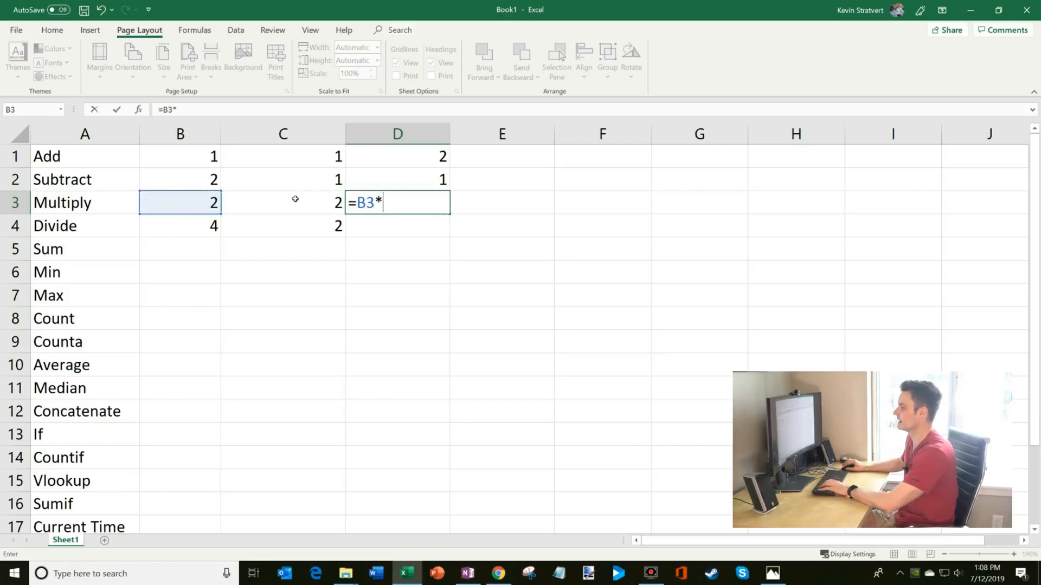
click(298, 206)
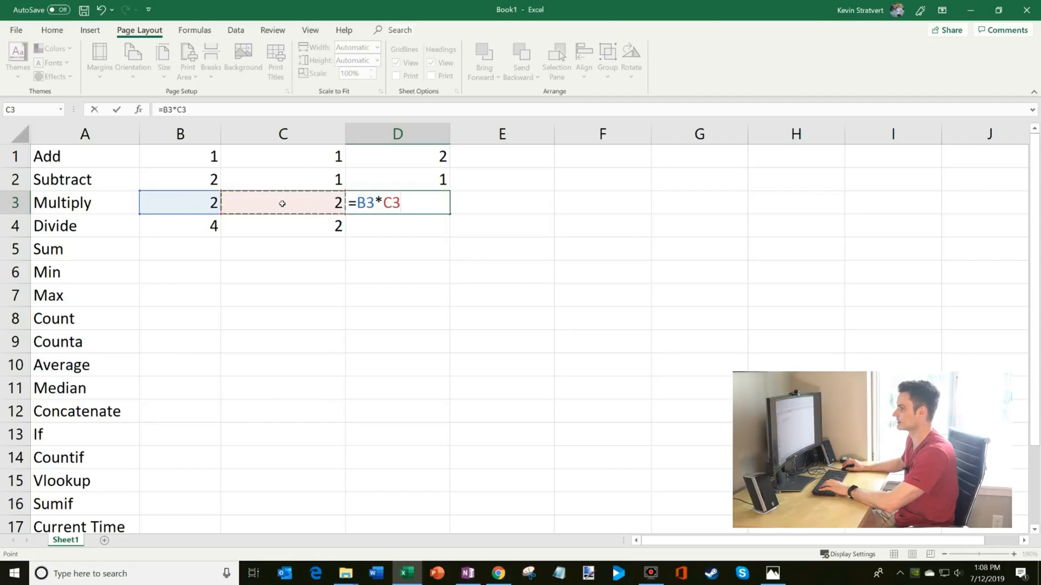
key(BackSpace)
key(BackSpace)
text(C3)
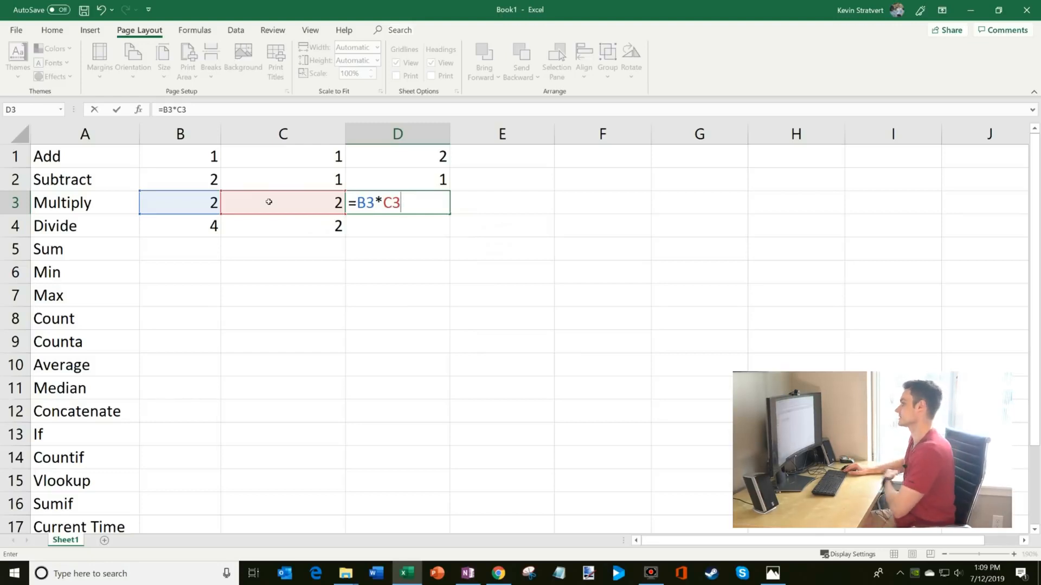
key(Return)
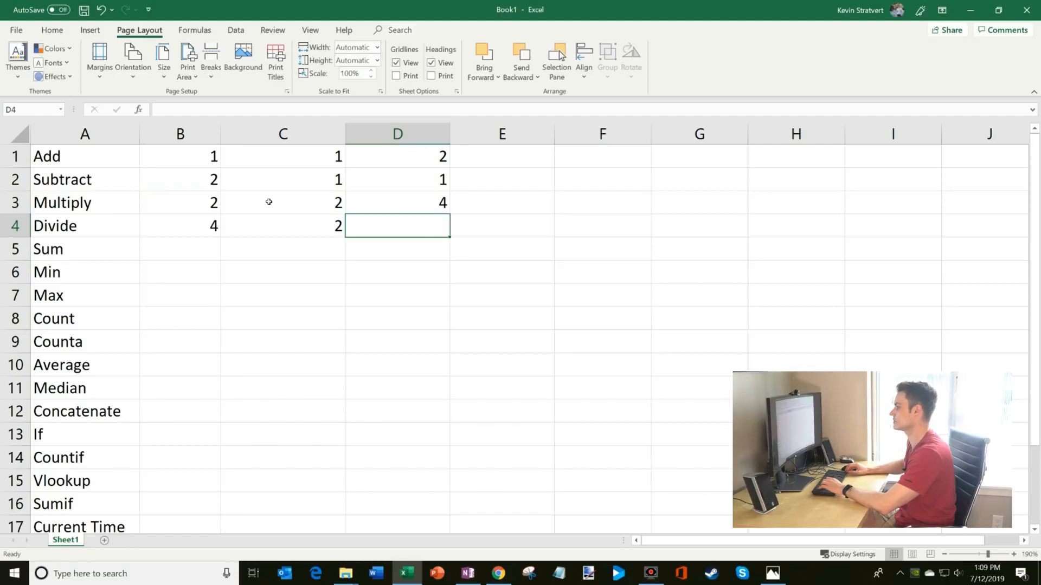
Divide the first value of the Divide row by the second in cell D4 with the formula =B4/C4.
text(=)
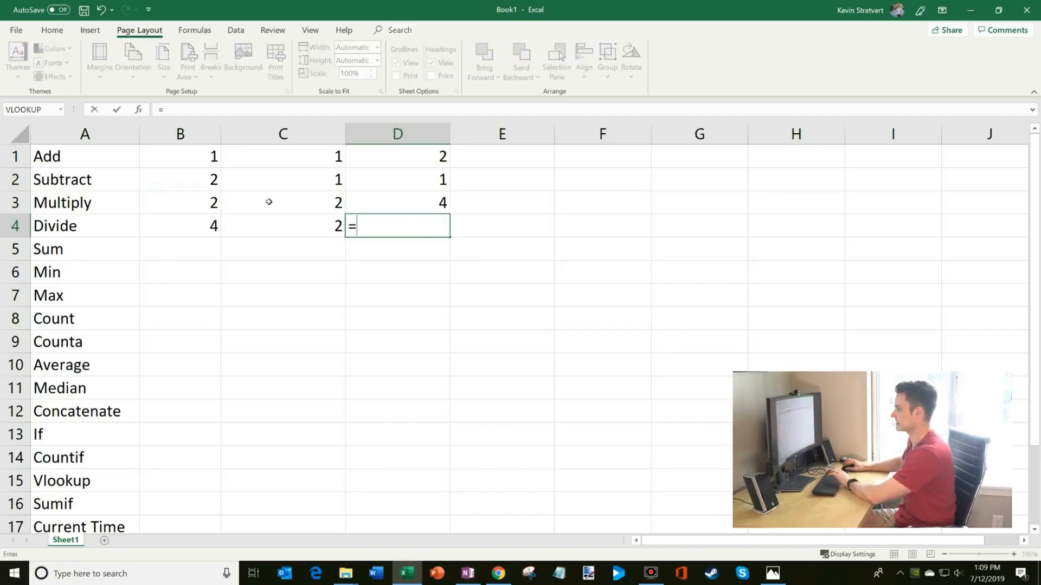
click(204, 228)
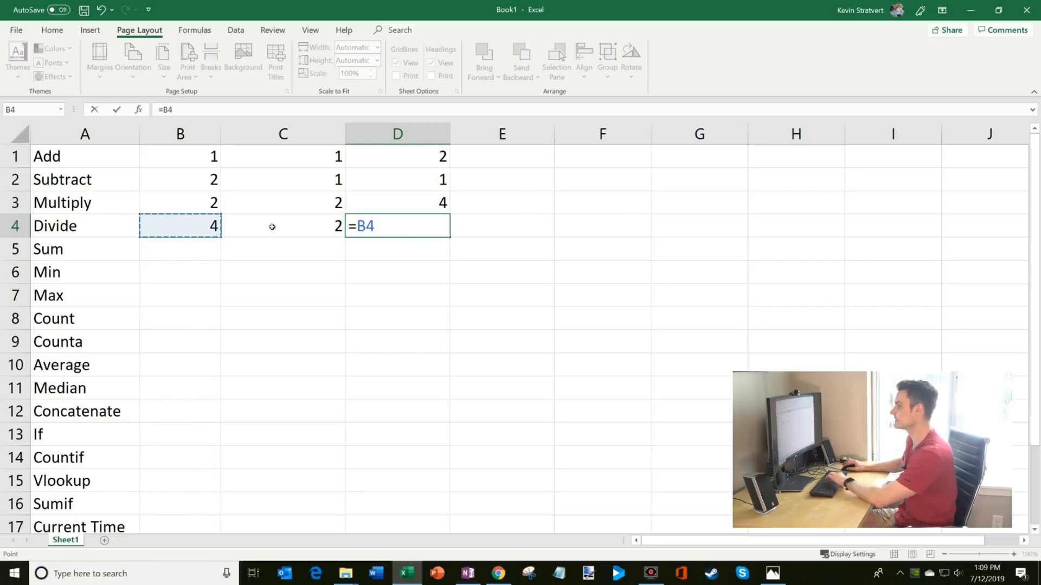
text(/)
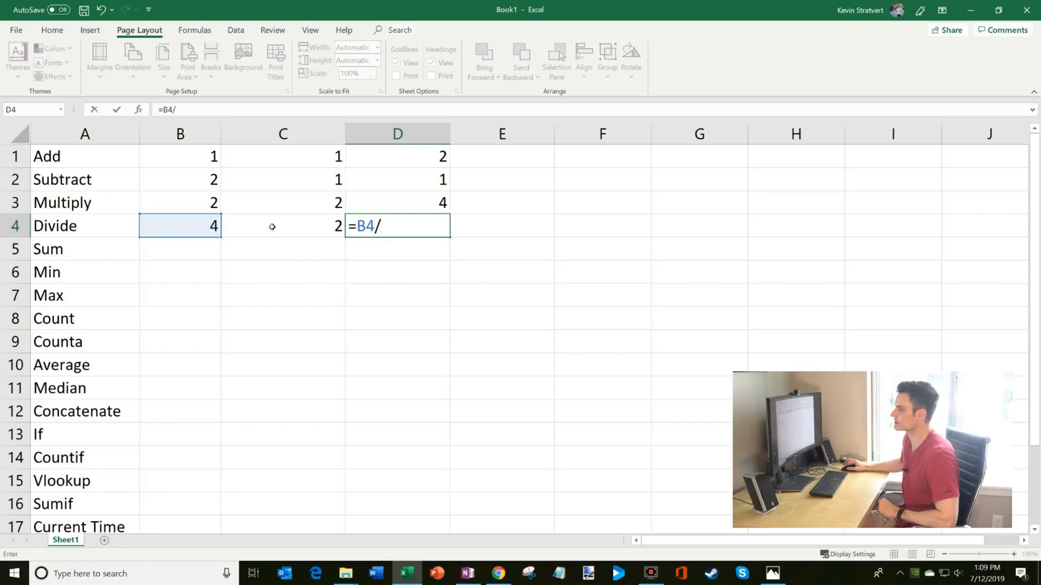
click(272, 226)
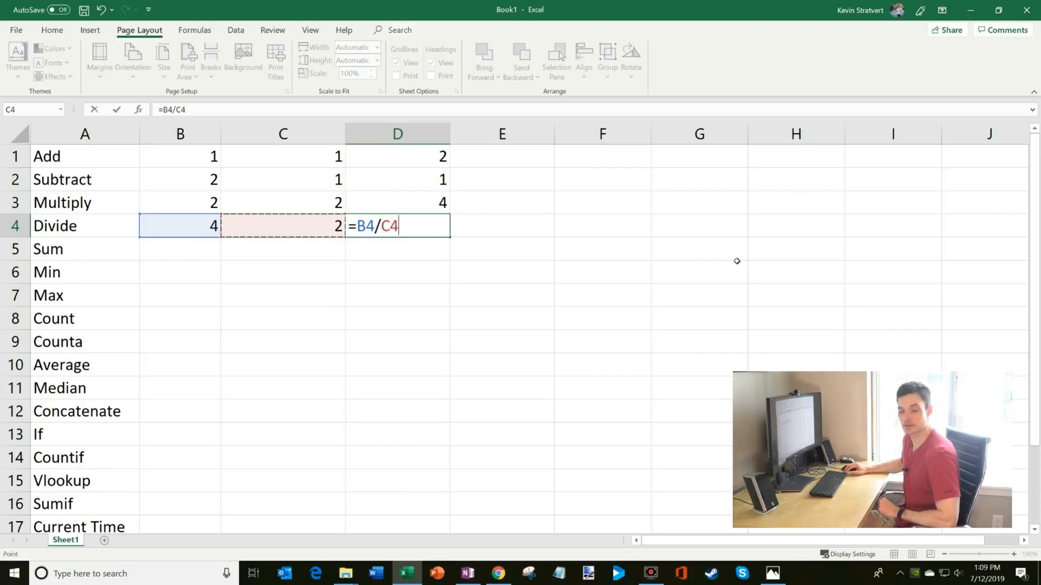
key(Return)
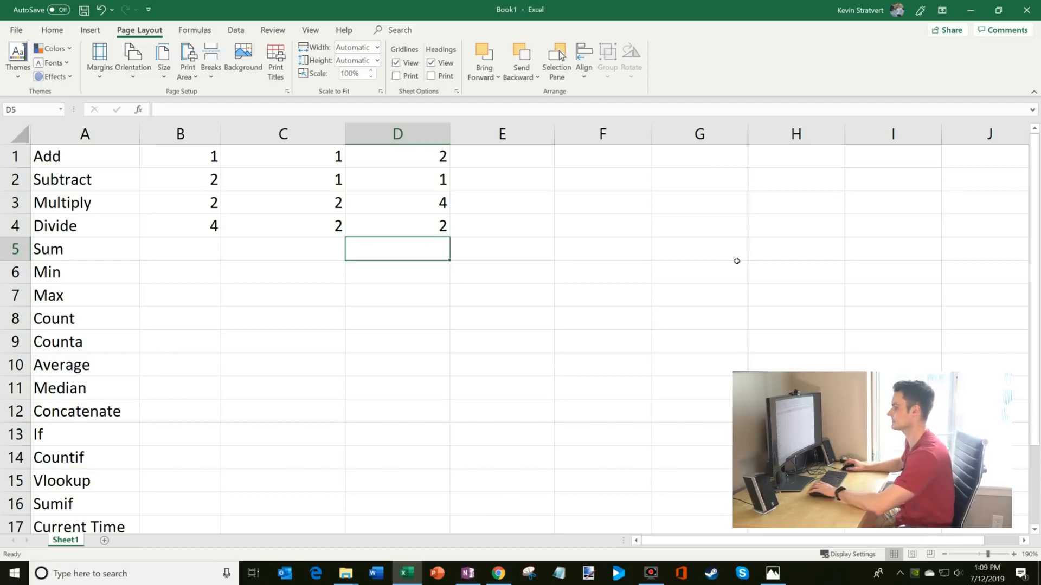
drag(83, 162, 440, 219)
click(427, 220)
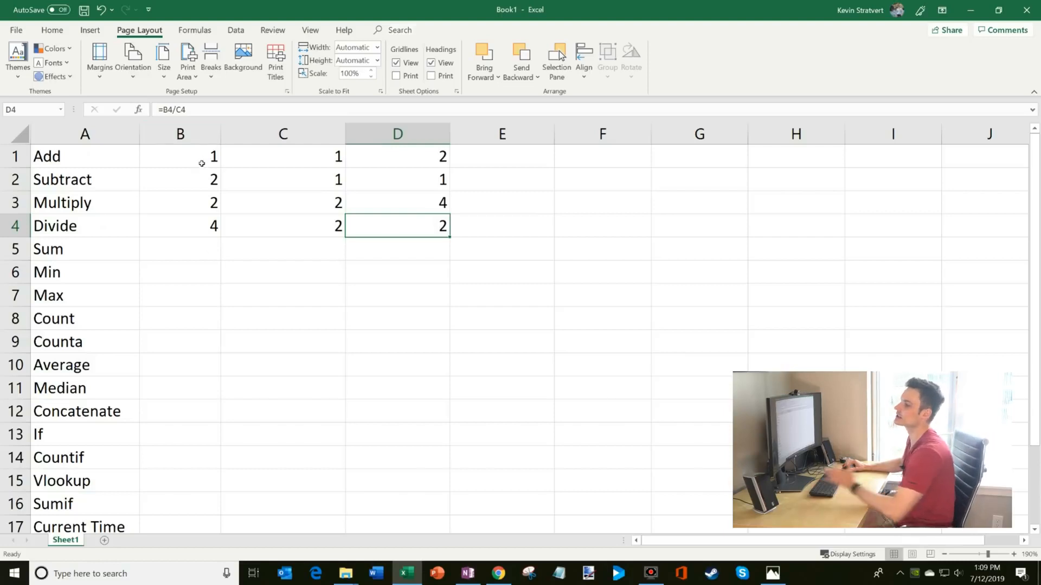
drag(201, 163, 379, 220)
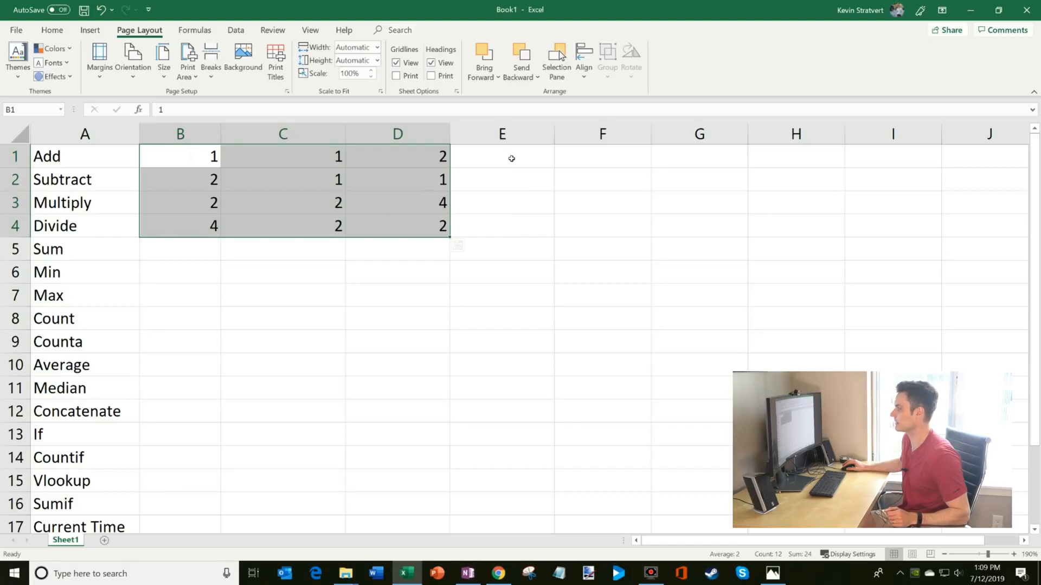
Try adding the values as literal numbers with =1+1+2 in cell F1, and clear the entry.
click(567, 156)
text(=)
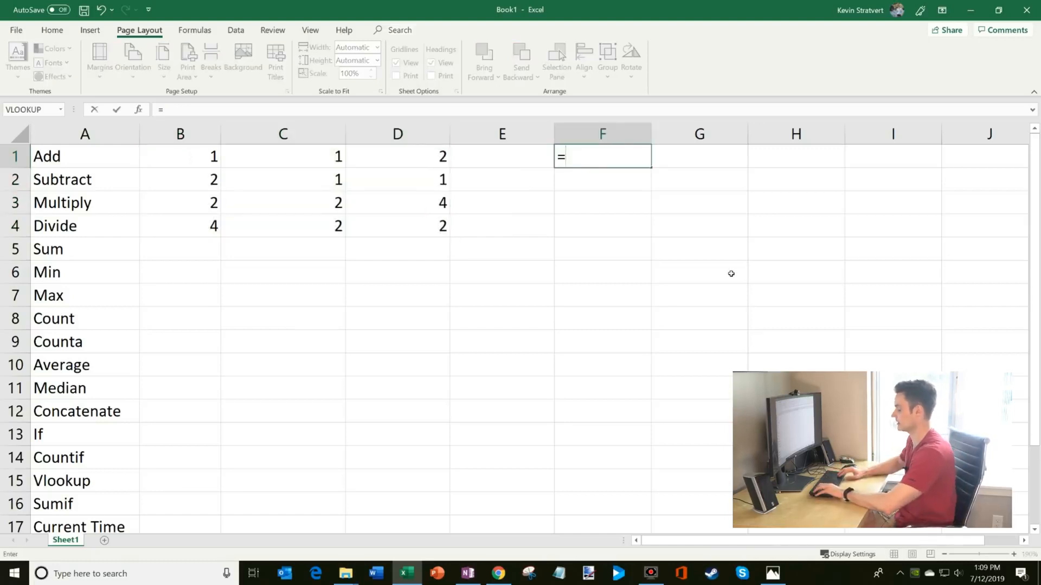
text(1+1+2)
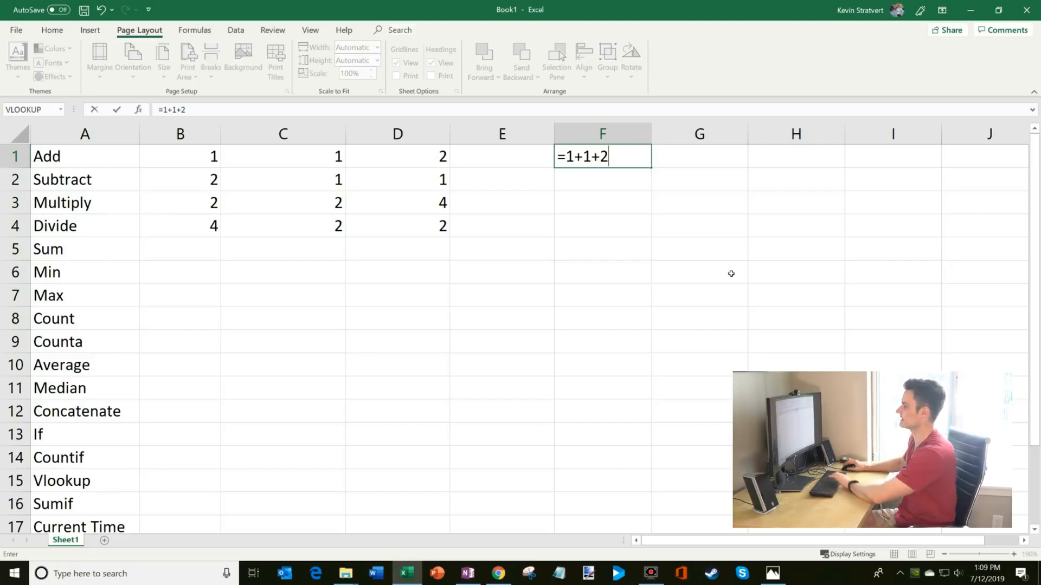
key(BackSpace)
key(BackSpace)
key(BackSpace)
key(BackSpace)
key(BackSpace)
key(BackSpace)
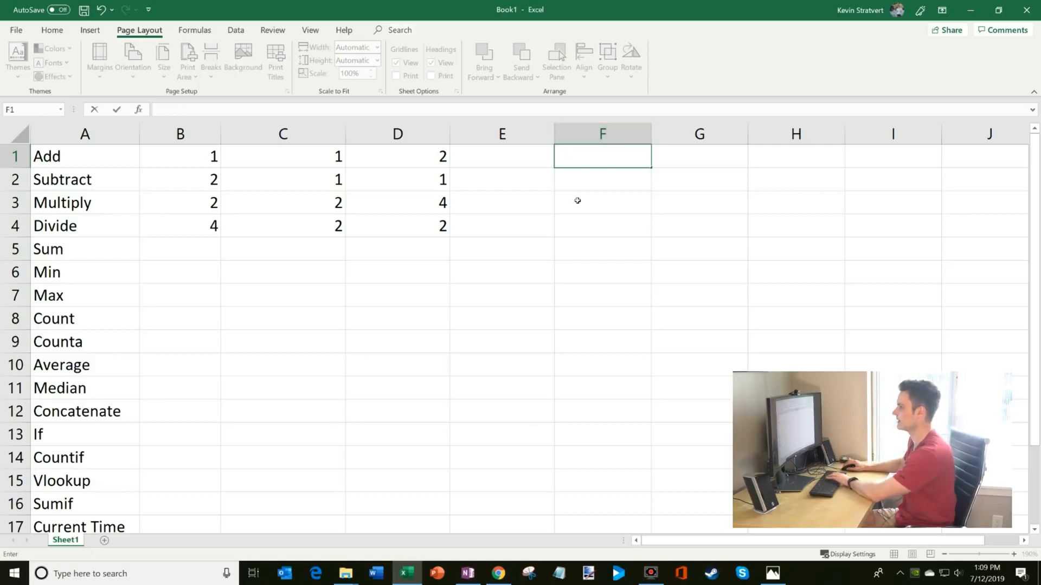
Try adding individual cells in cell F1 with the formula =B1+C1+D1+B2, and cancel the entry.
text(=)
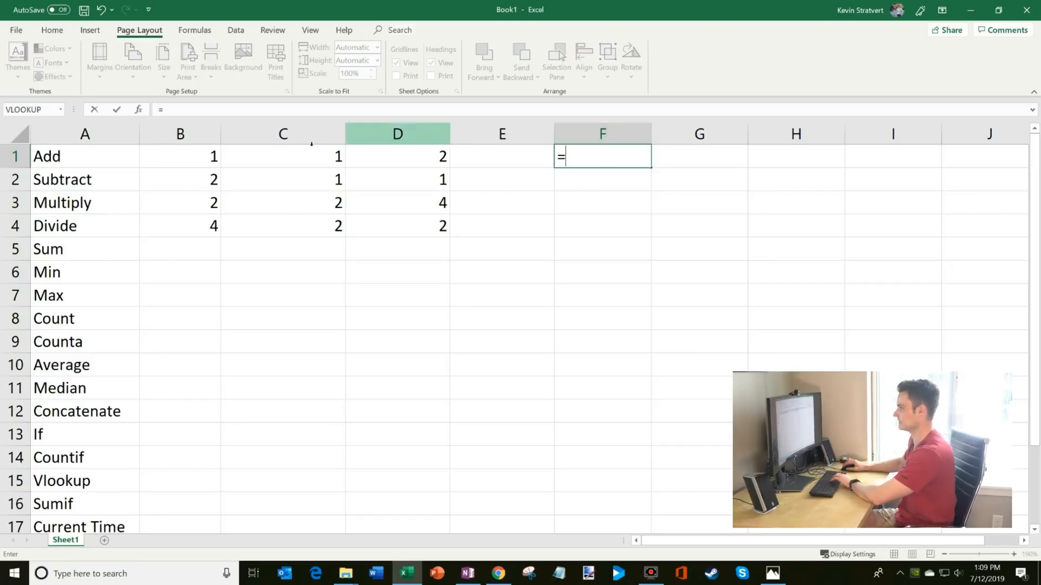
click(194, 160)
text(+)
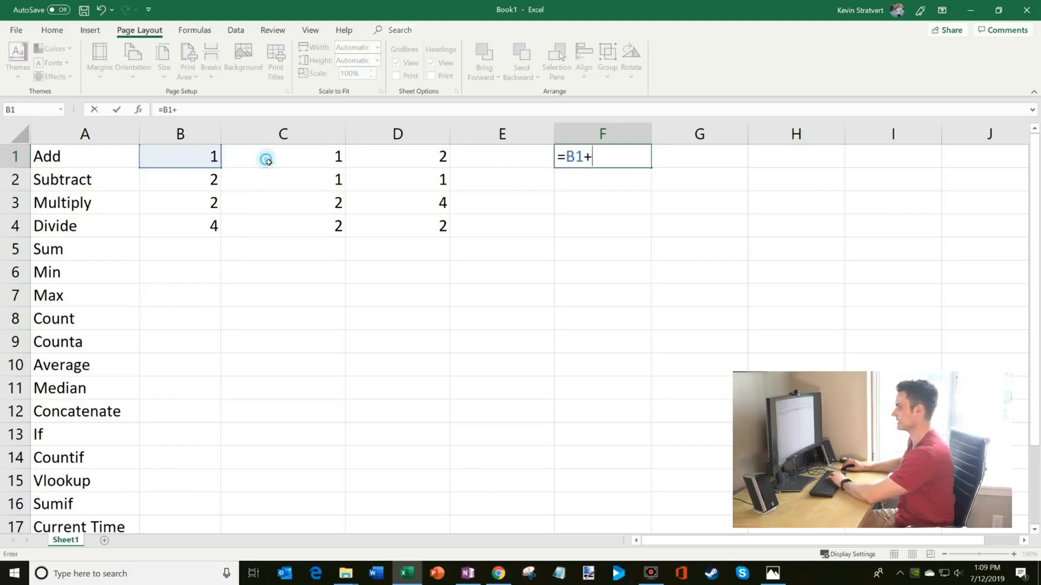
click(270, 160)
text(+)
click(406, 159)
text(+)
click(200, 179)
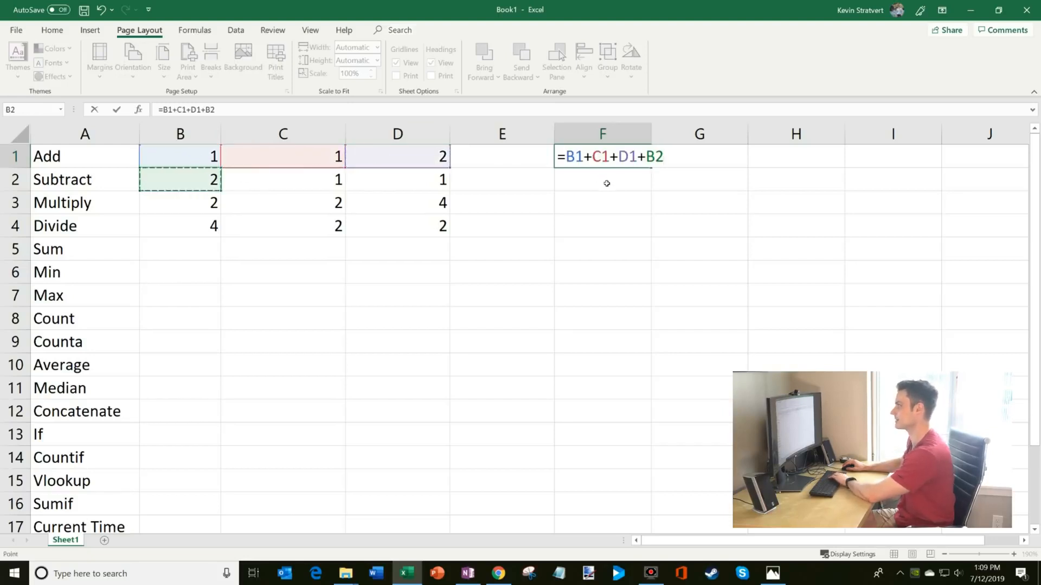
click(604, 181)
key(Return)
key(Escape)
click(600, 155)
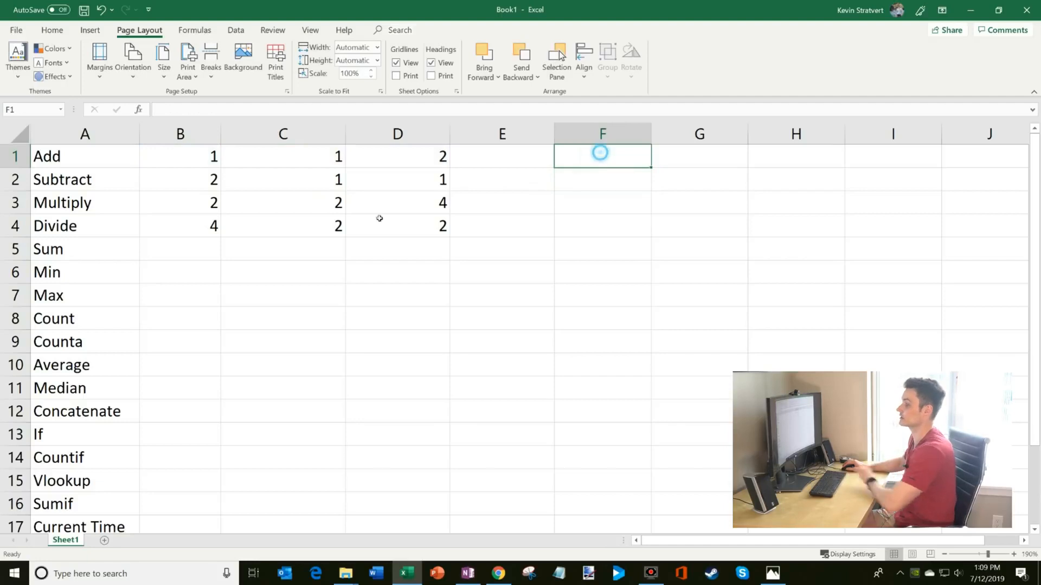
Try a SUM formula in cell B5 with B1, C1 and D1 as separate arguments, and cancel the entry.
click(186, 248)
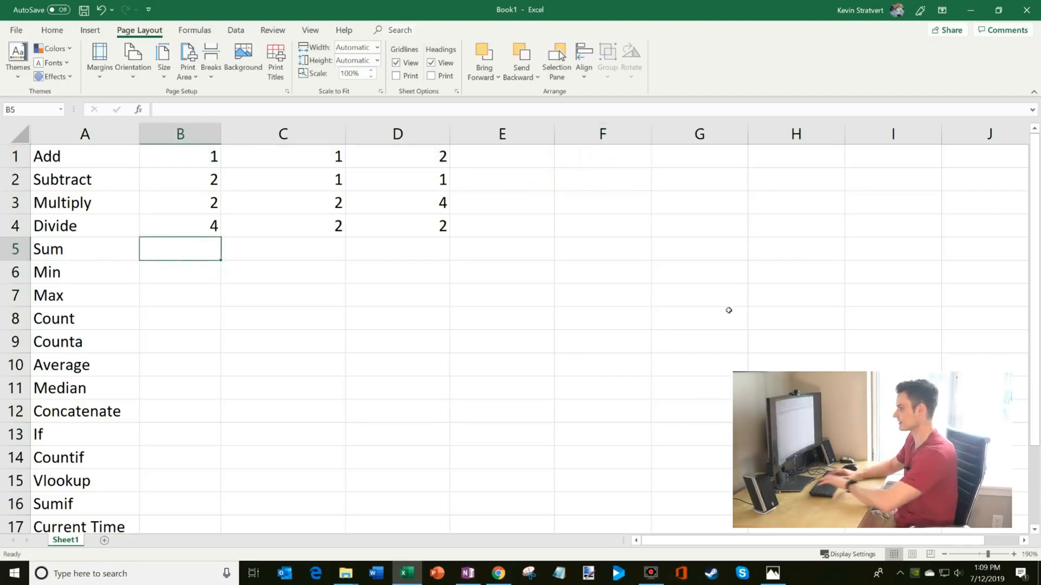
text(=)
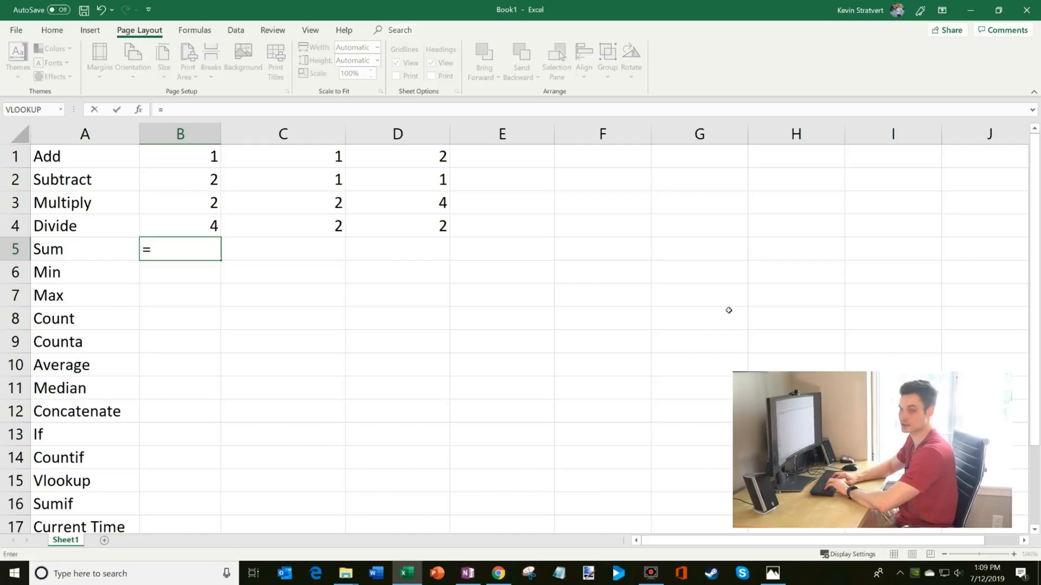
text(sum)
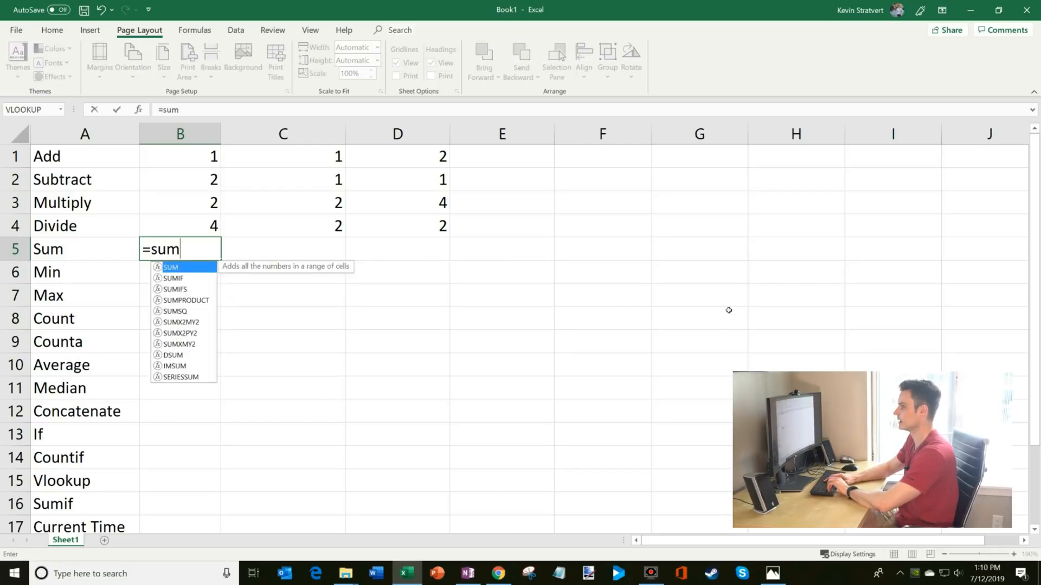
text(()
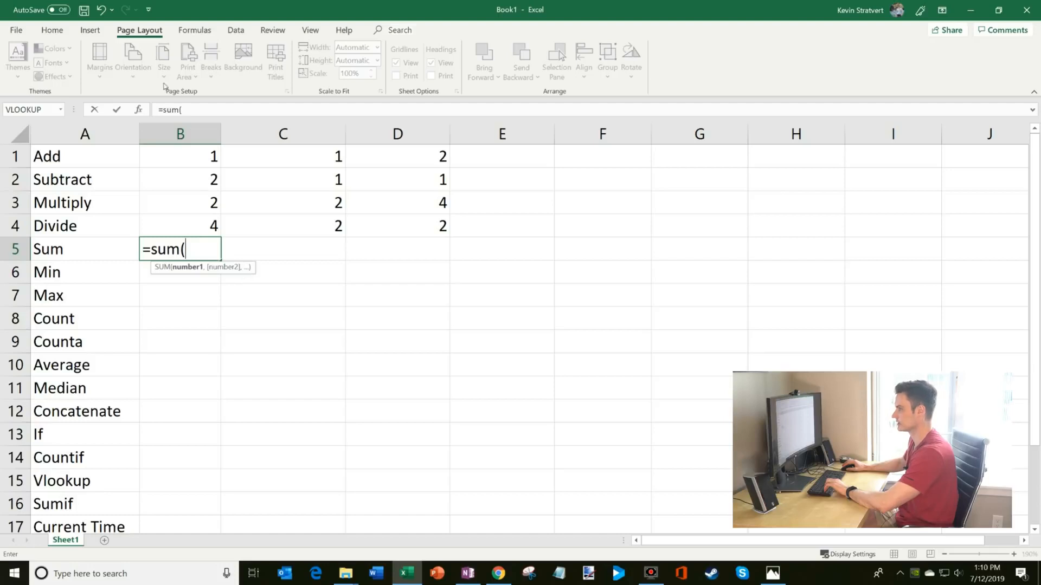
click(203, 163)
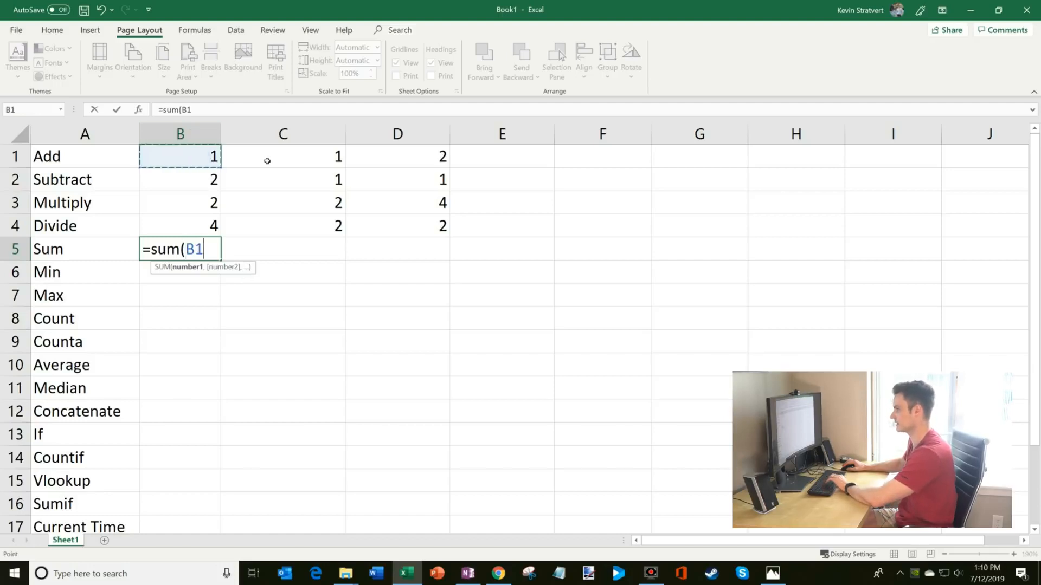
text(,)
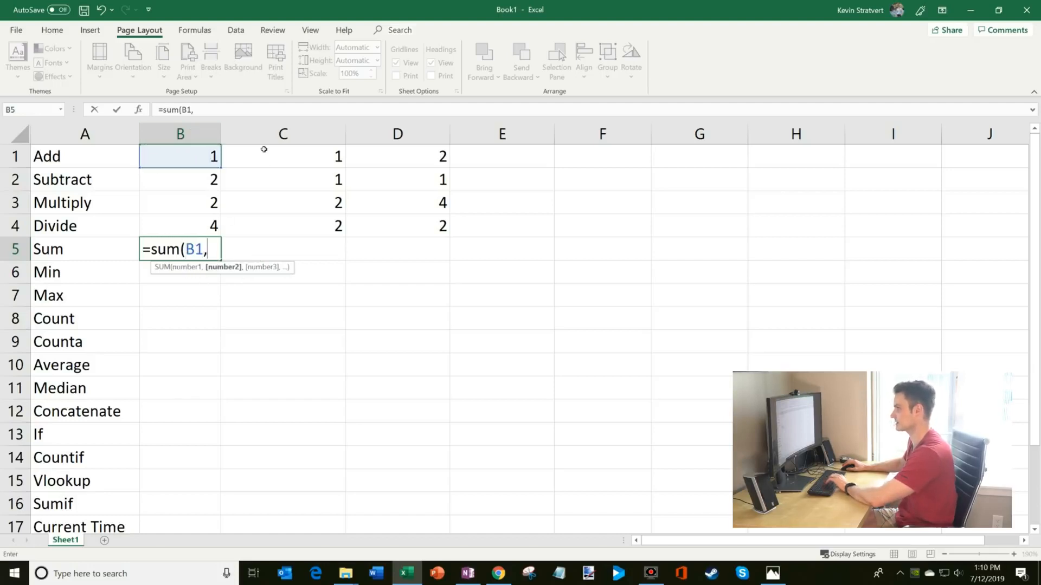
click(269, 158)
text(,)
click(402, 158)
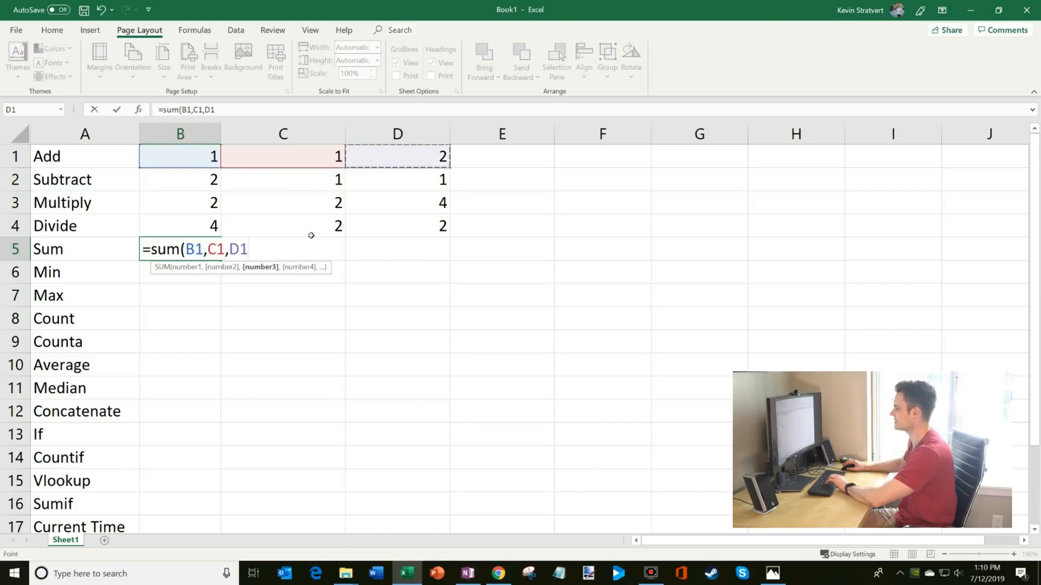
click(214, 291)
key(Escape)
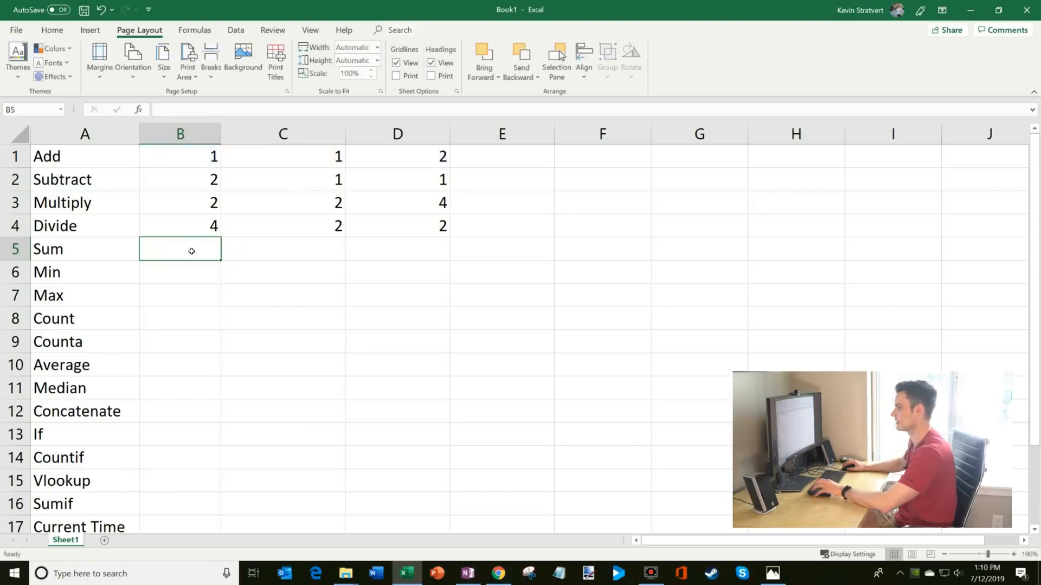
Enter =SUM(B1:D4) directly in cell B5 of the Sum row, and delete the formula again.
text(=sum)
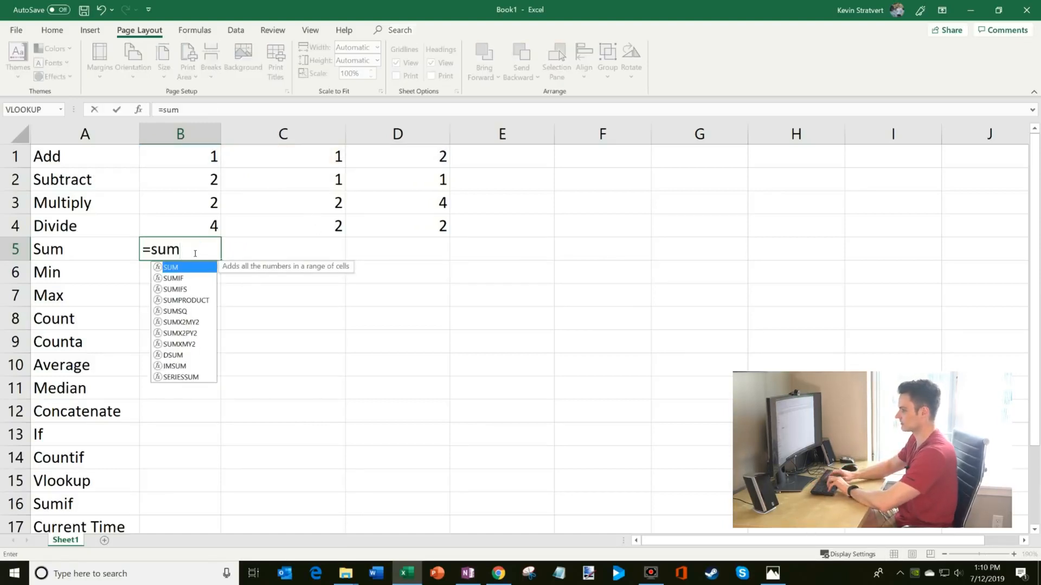
text(()
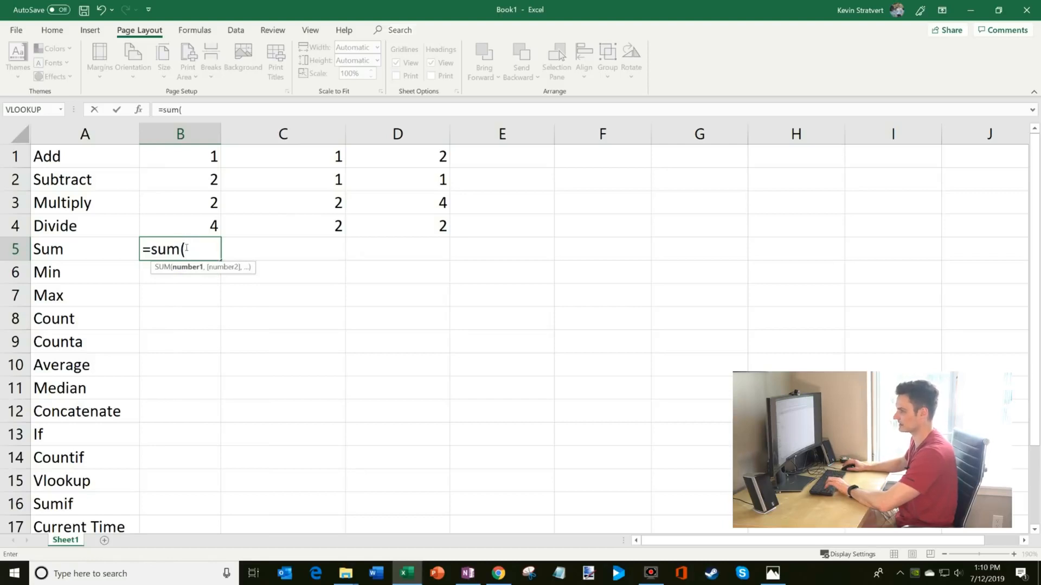
drag(190, 159, 407, 230)
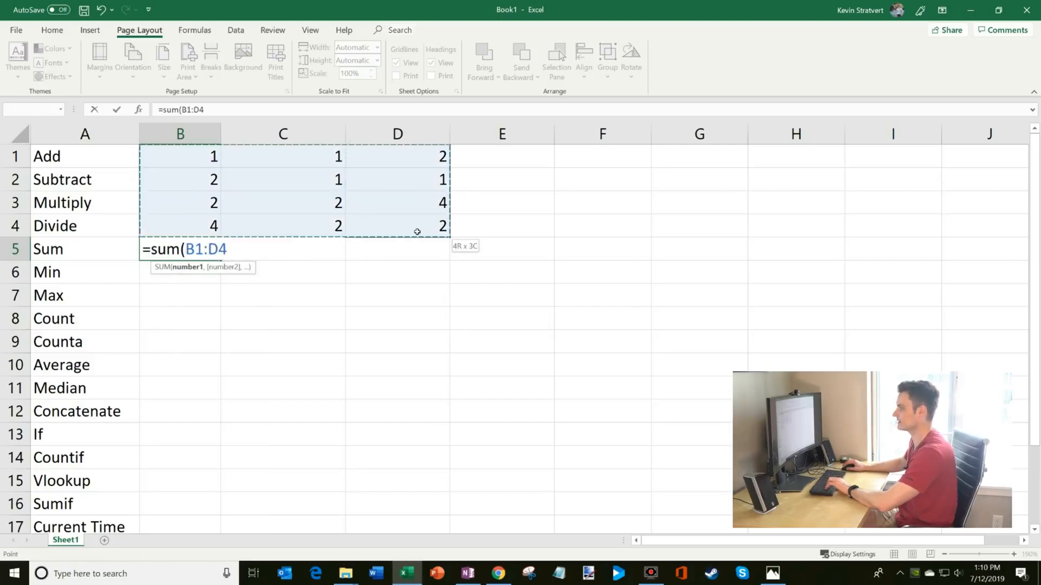
click(180, 153)
drag(180, 153, 428, 227)
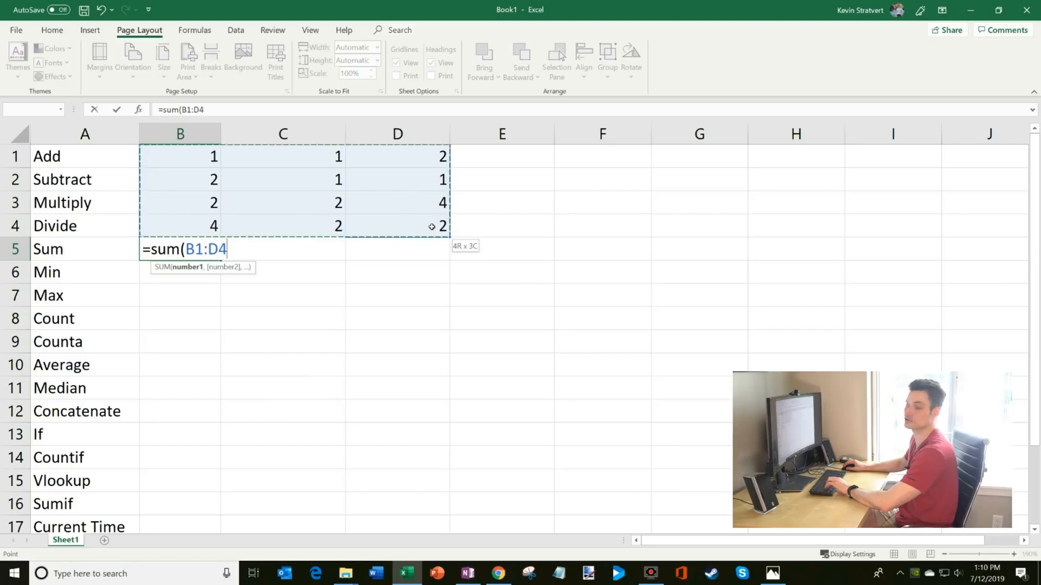
text())
key(Return)
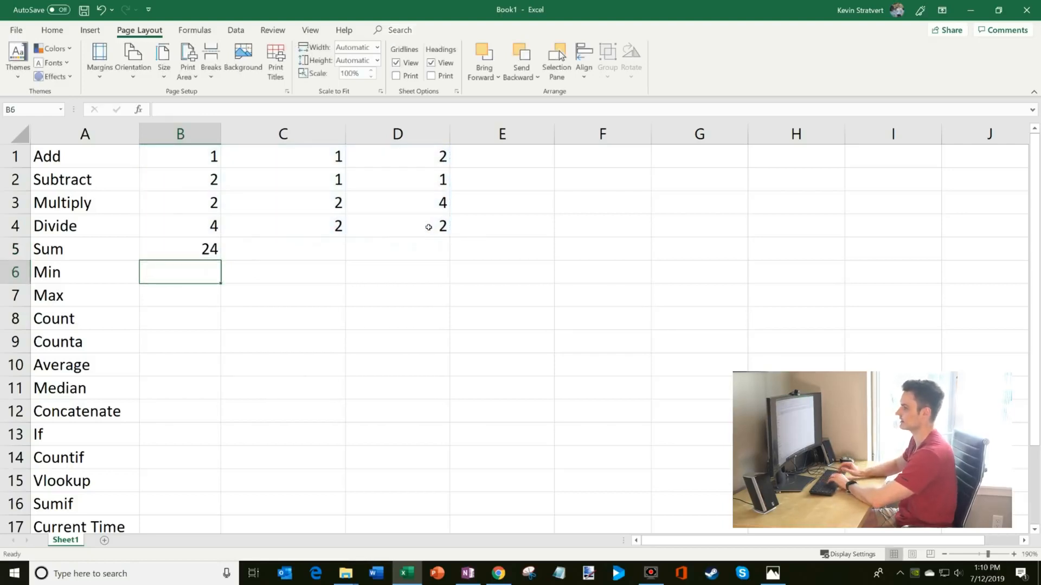
key(Up)
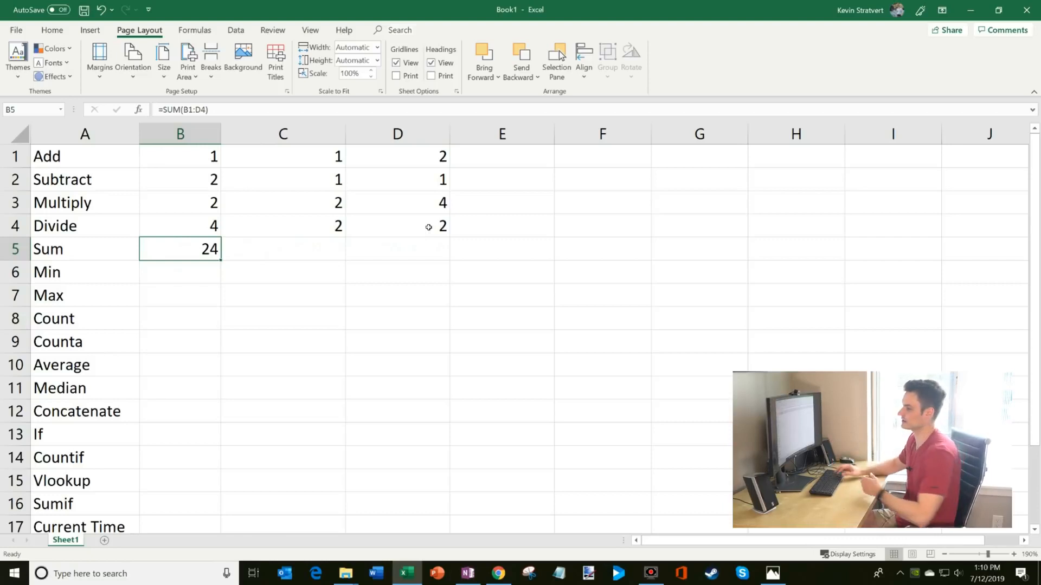
key(Delete)
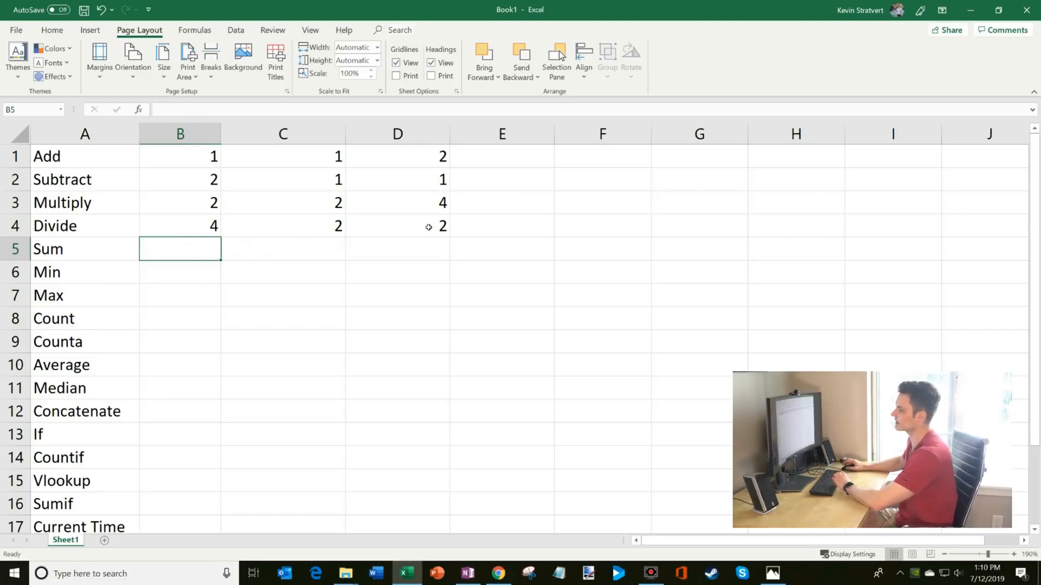
Insert the SUM function in cell B5 using the function search, with the range B1:D4 as Number1.
click(139, 110)
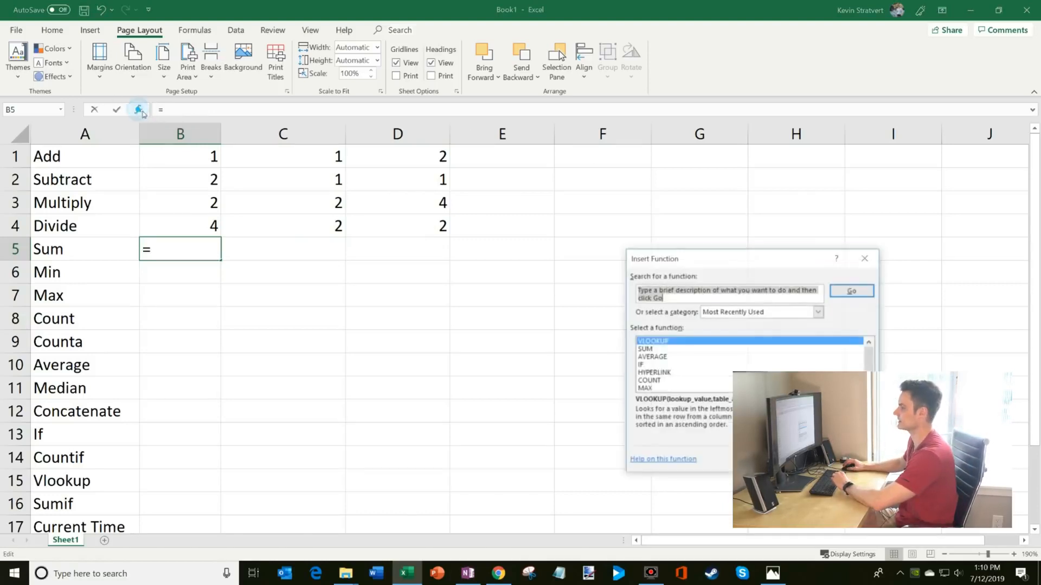
text(su)
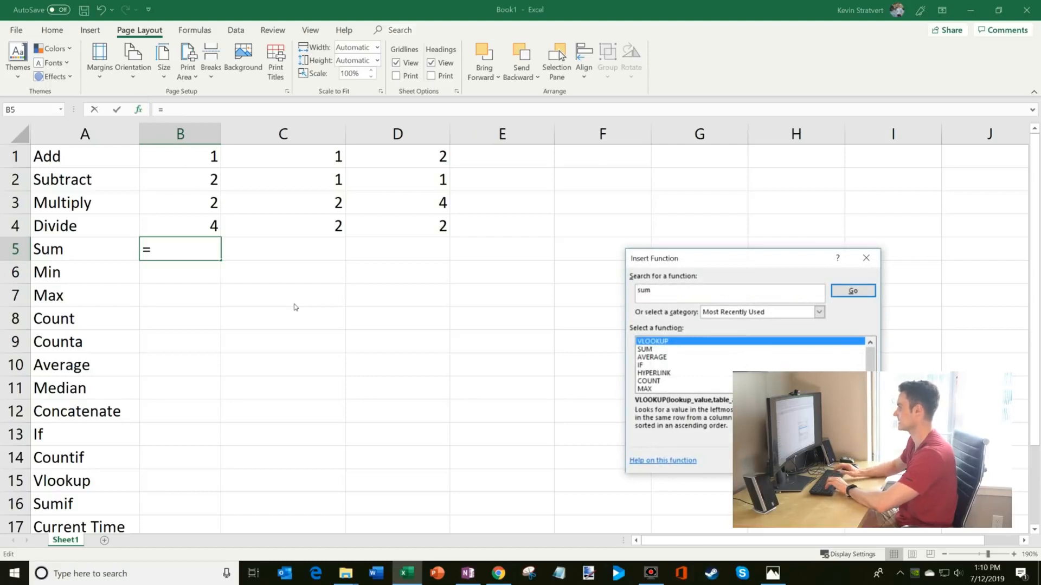
text(m)
key(Return)
key(Return)
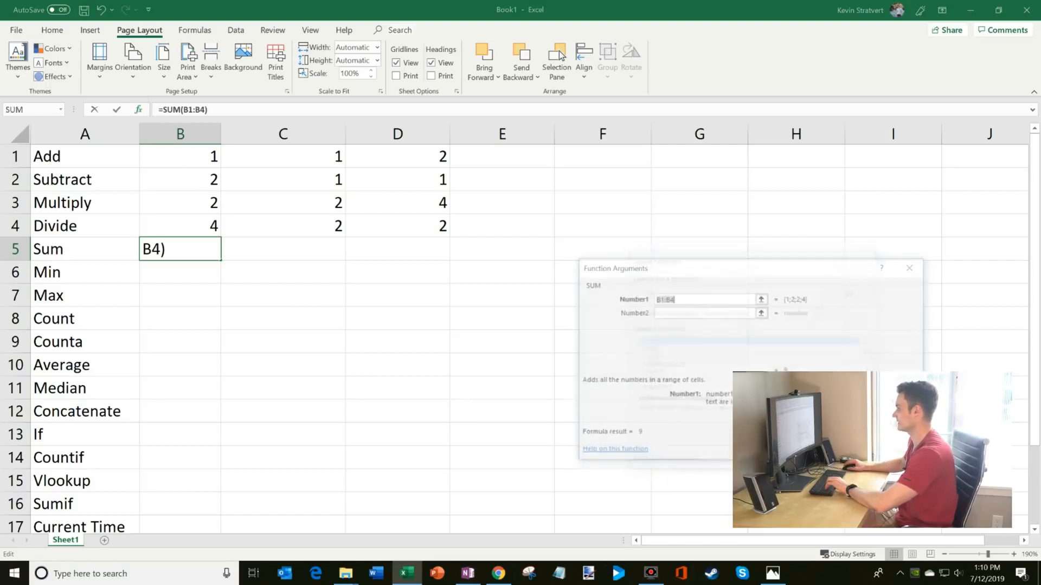
drag(704, 271, 504, 239)
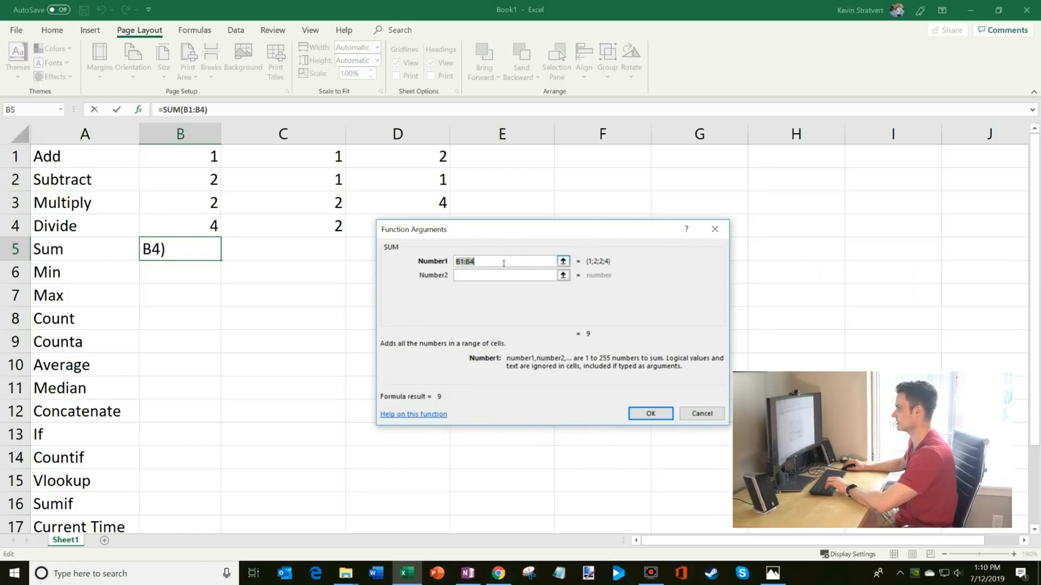
drag(202, 157, 394, 228)
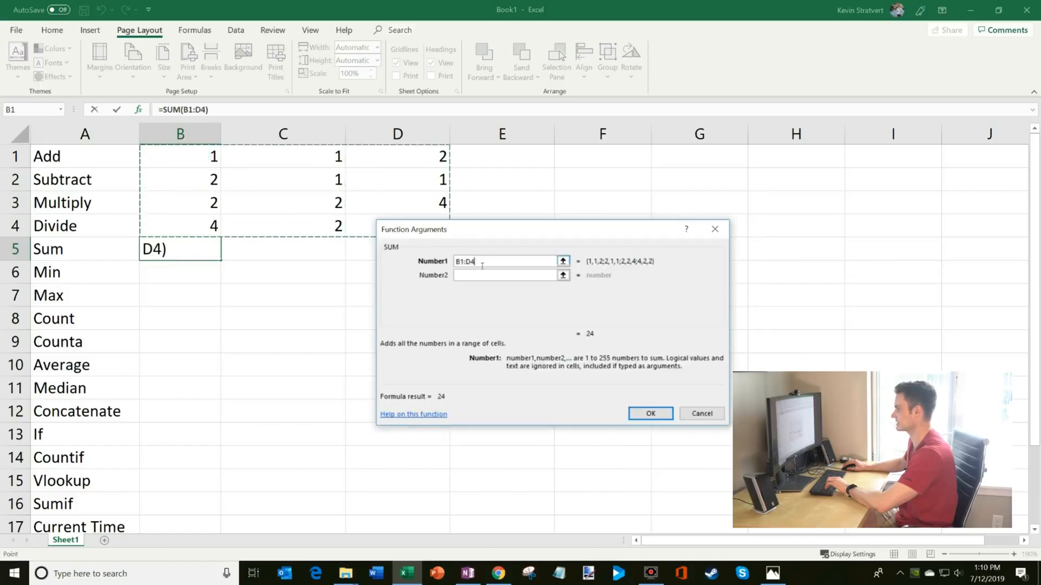
click(662, 416)
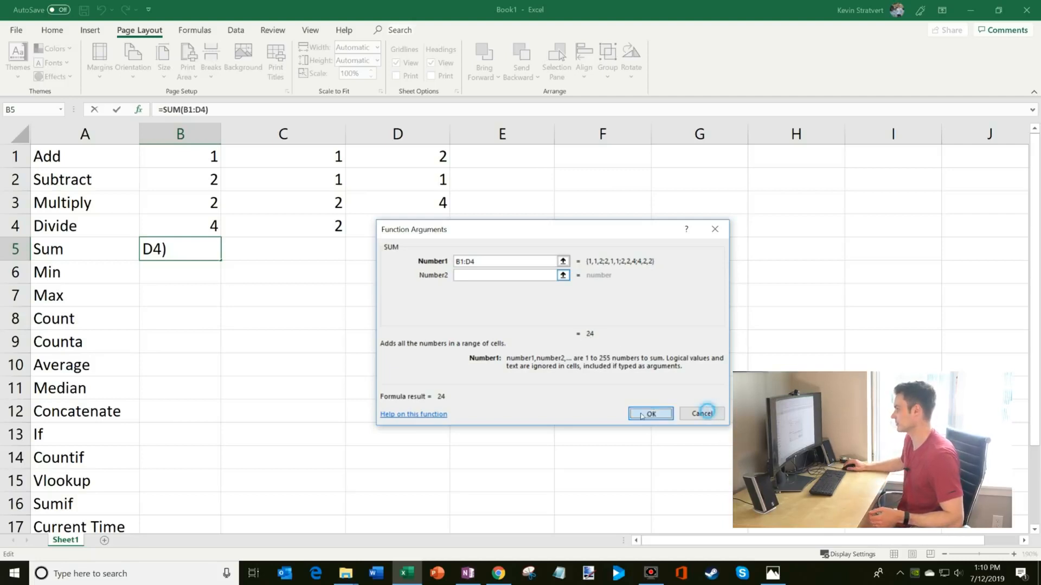
click(253, 266)
click(174, 243)
click(186, 270)
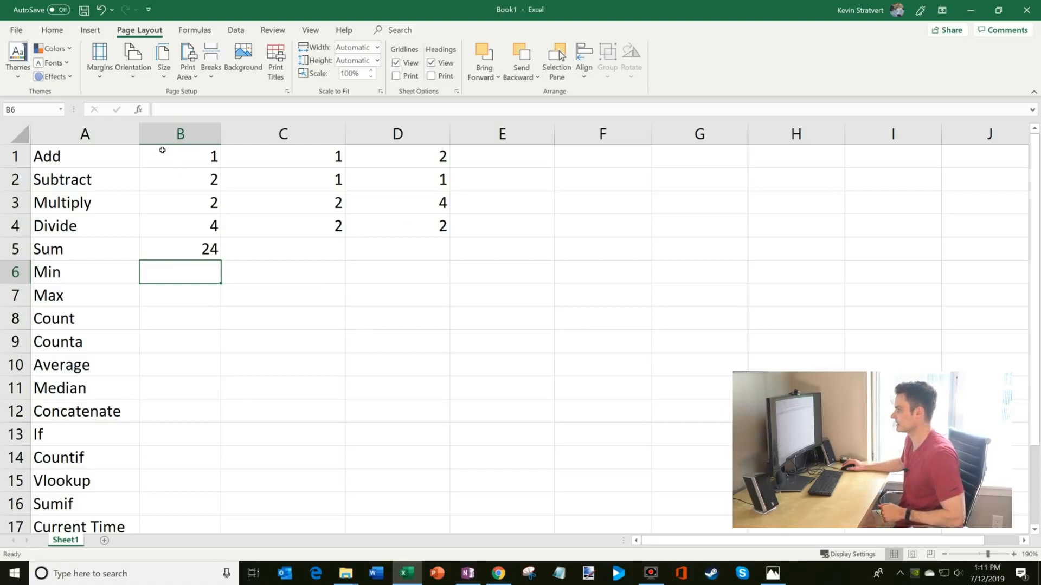
drag(179, 155, 434, 228)
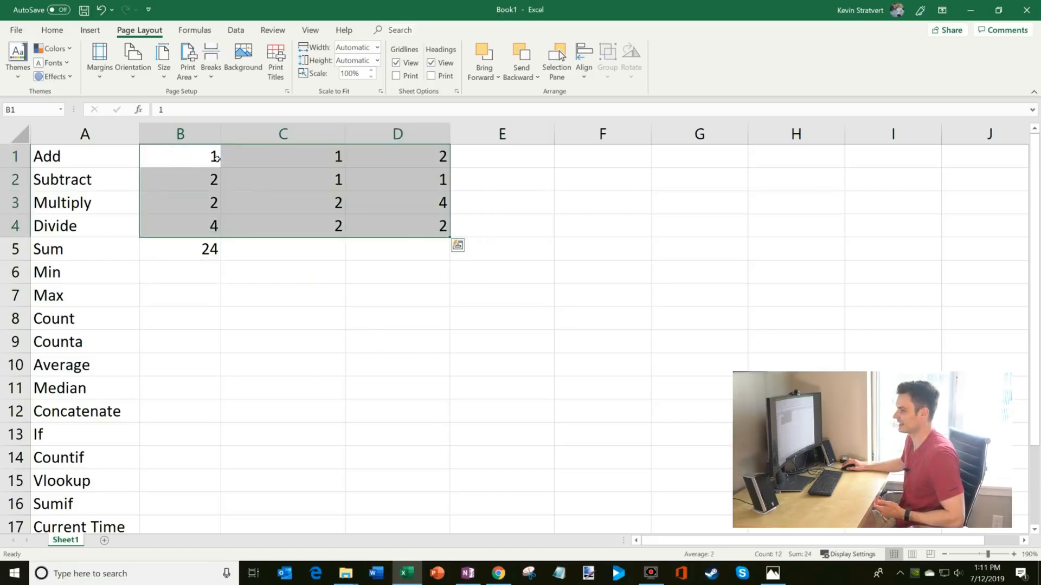
click(216, 159)
click(204, 277)
drag(211, 154, 428, 227)
Enter =MIN(B1:D4) in cell B6 of the Min row to get the smallest number in the range.
click(184, 273)
text(=min)
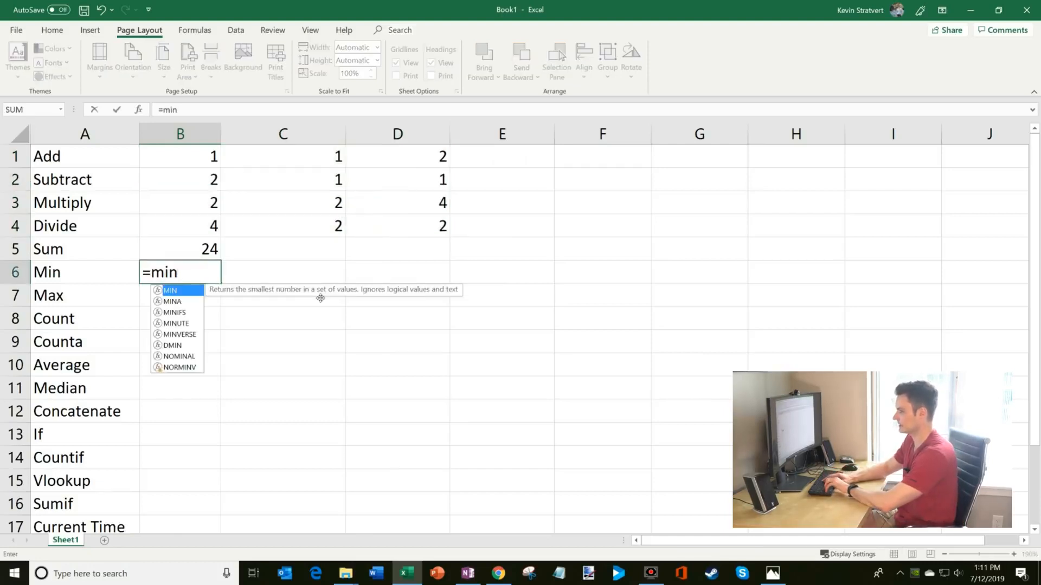
text(()
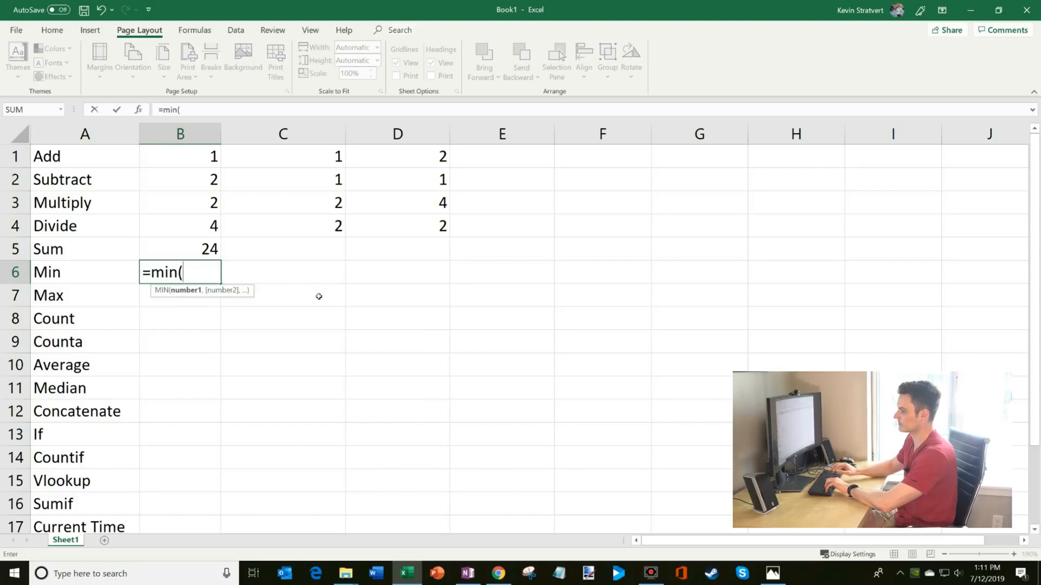
drag(185, 156, 430, 229)
text())
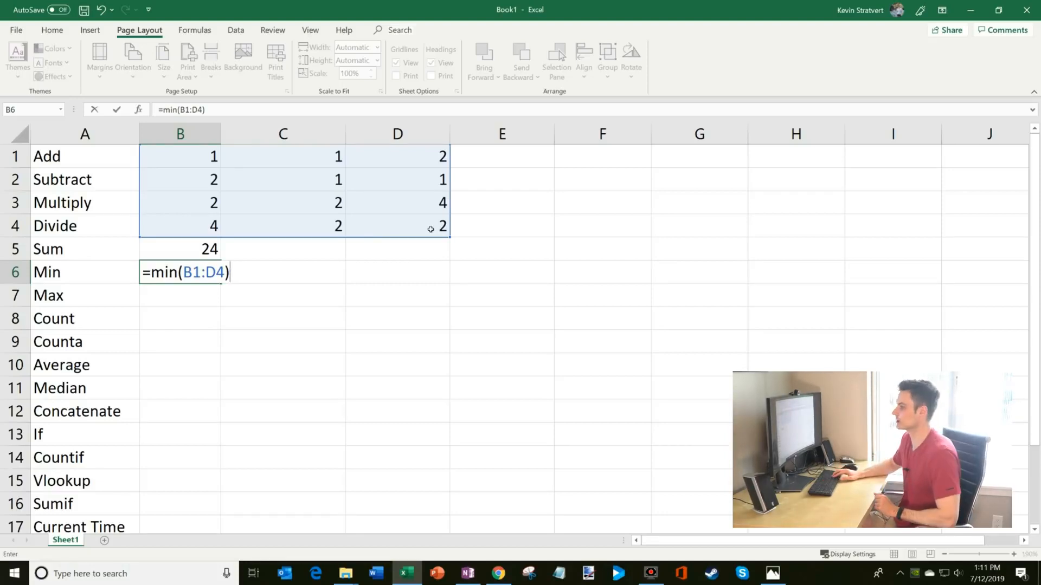
key(Return)
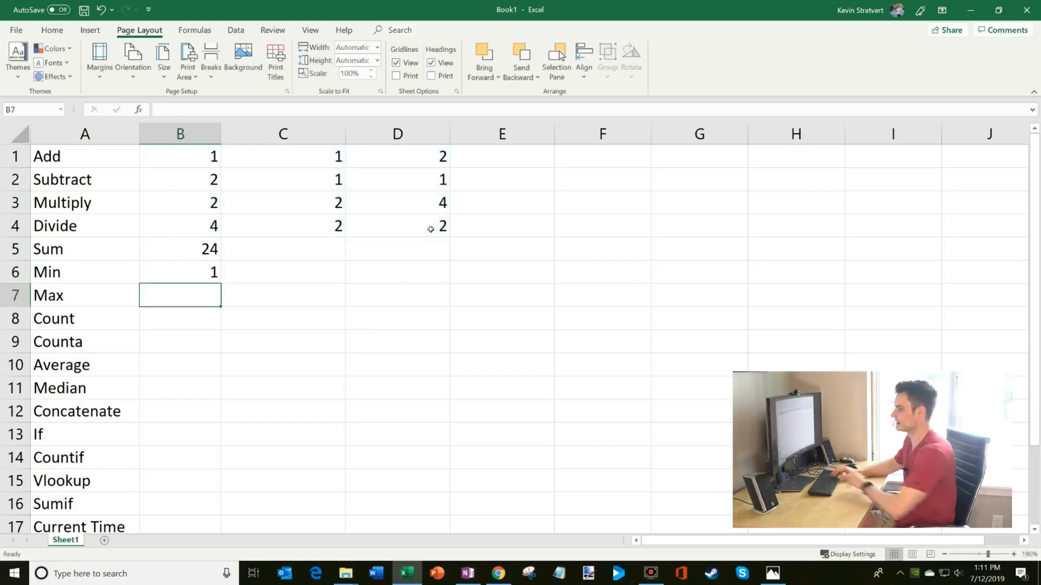
Enter =MAX(B1:D4) in cell B7 of the Max row to get the largest number in the range.
text(=max)
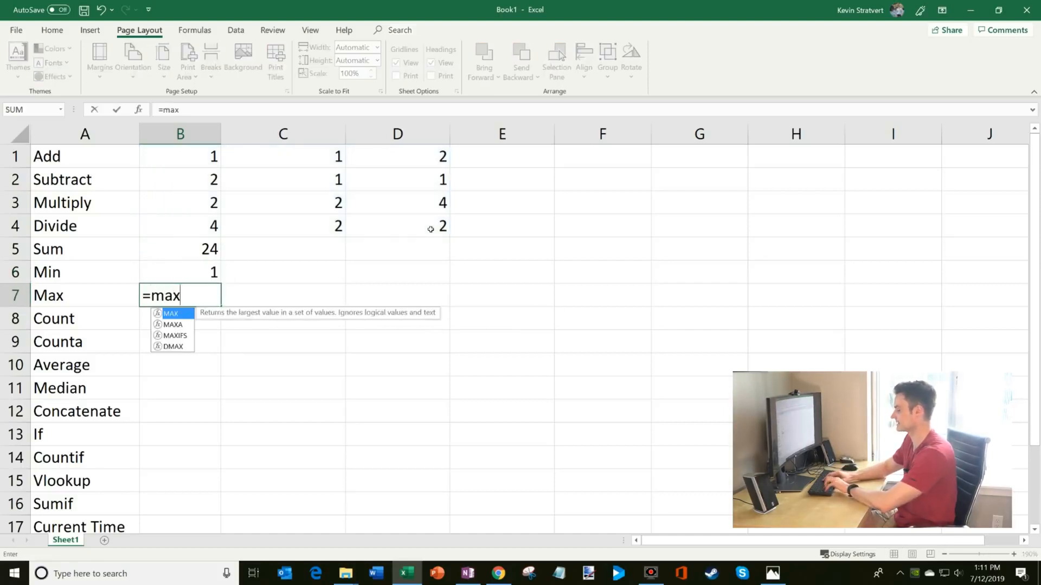
text(()
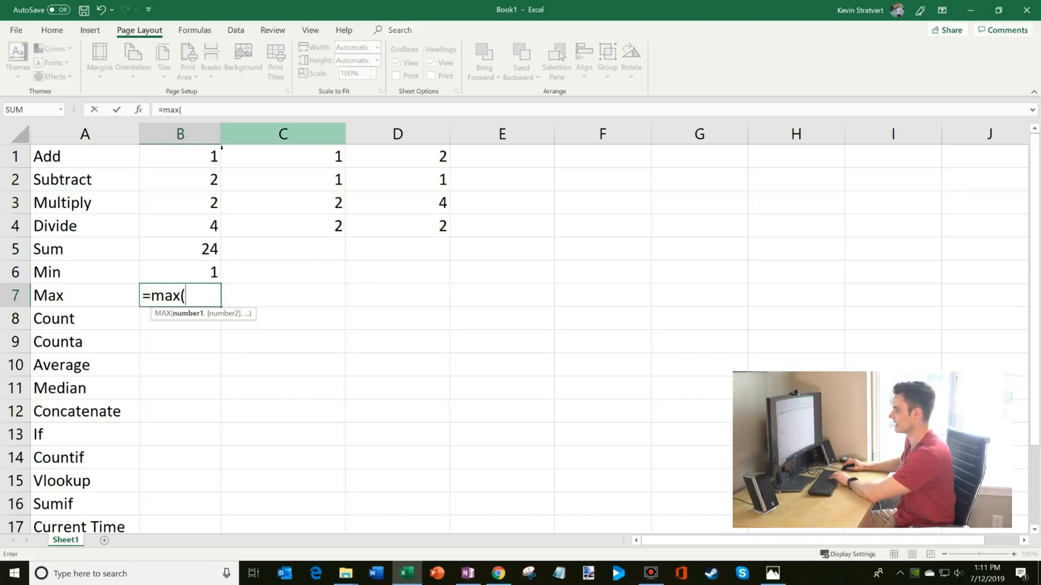
drag(206, 157, 439, 233)
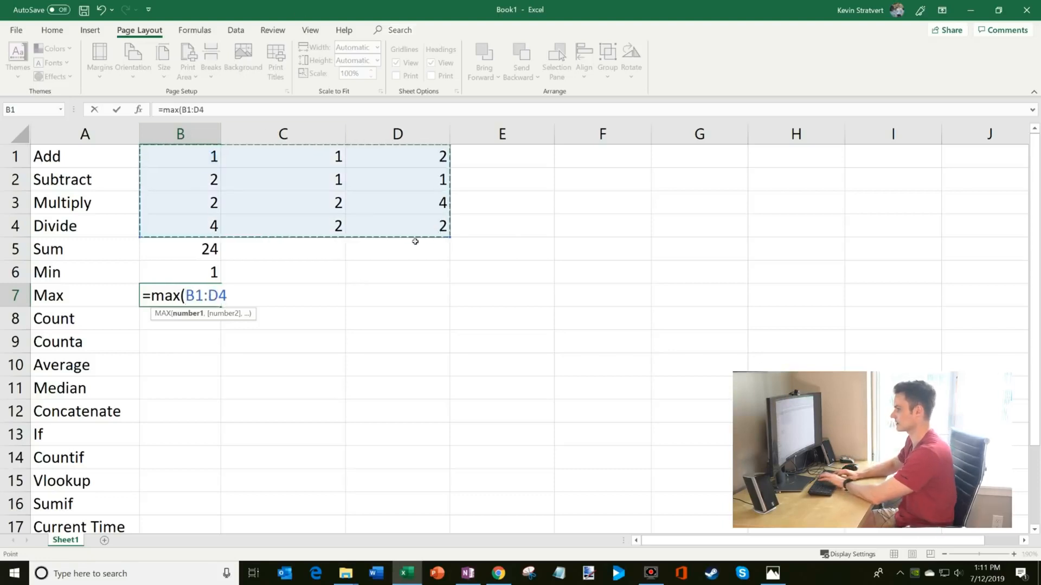
text())
key(Return)
key(Up)
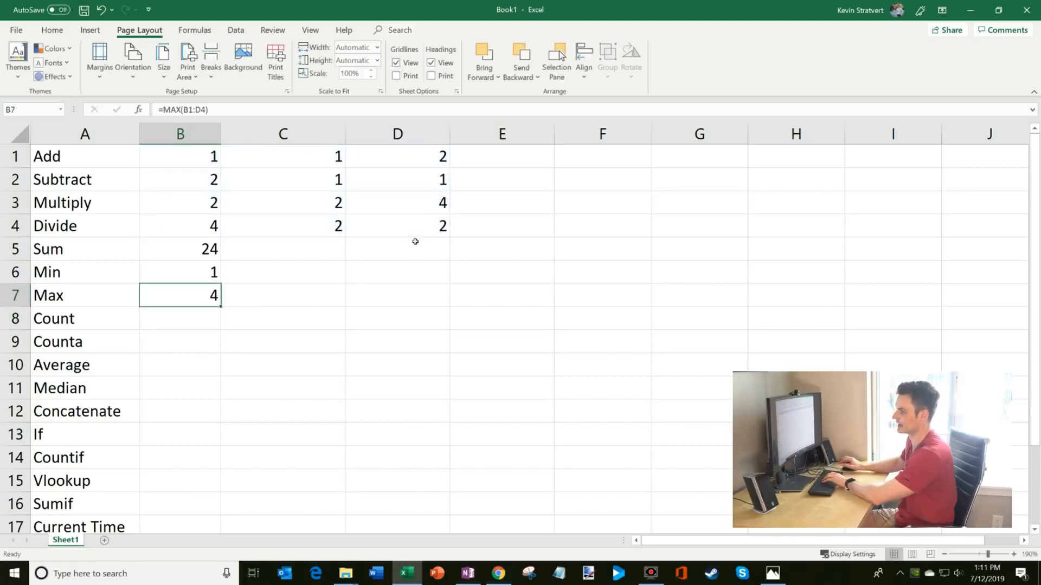
Change cell B4 in the Divide row to 10 and check the Max formula's result in B7.
click(195, 226)
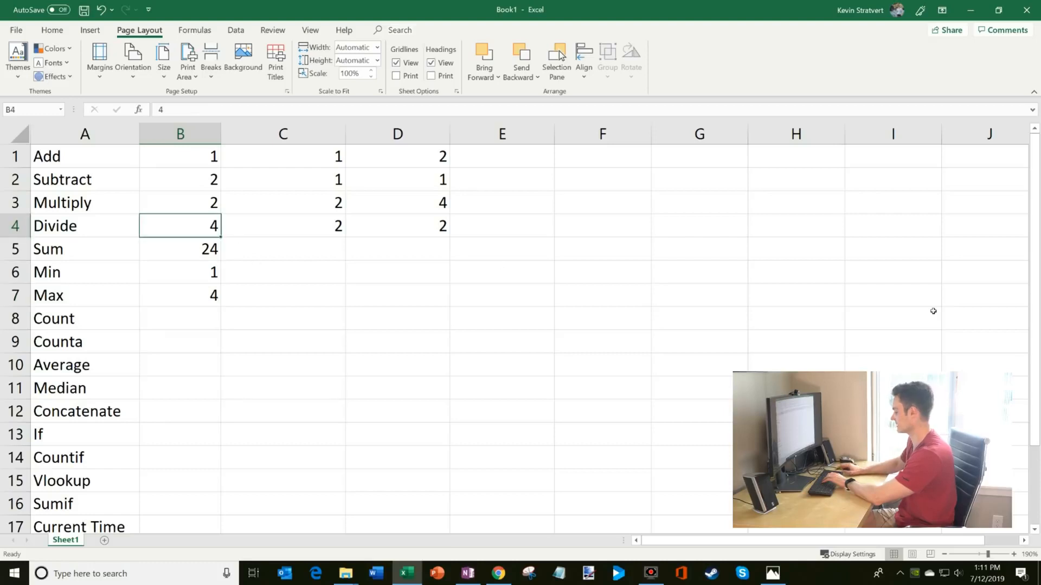
text(10)
key(Return)
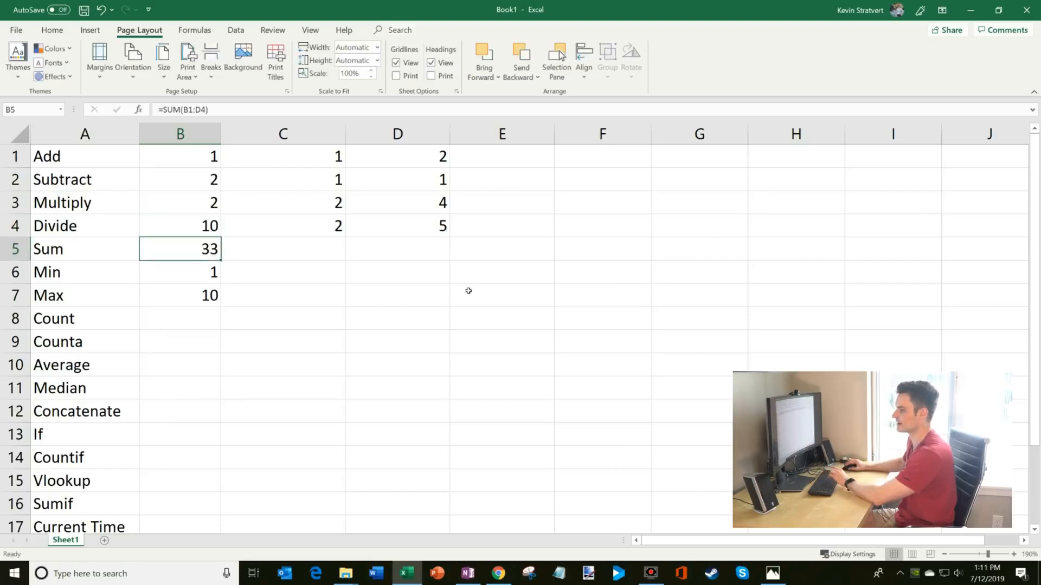
click(222, 298)
click(211, 294)
Change cell B1 in the Add row to 0 and check the Min formula's result in B6.
click(211, 271)
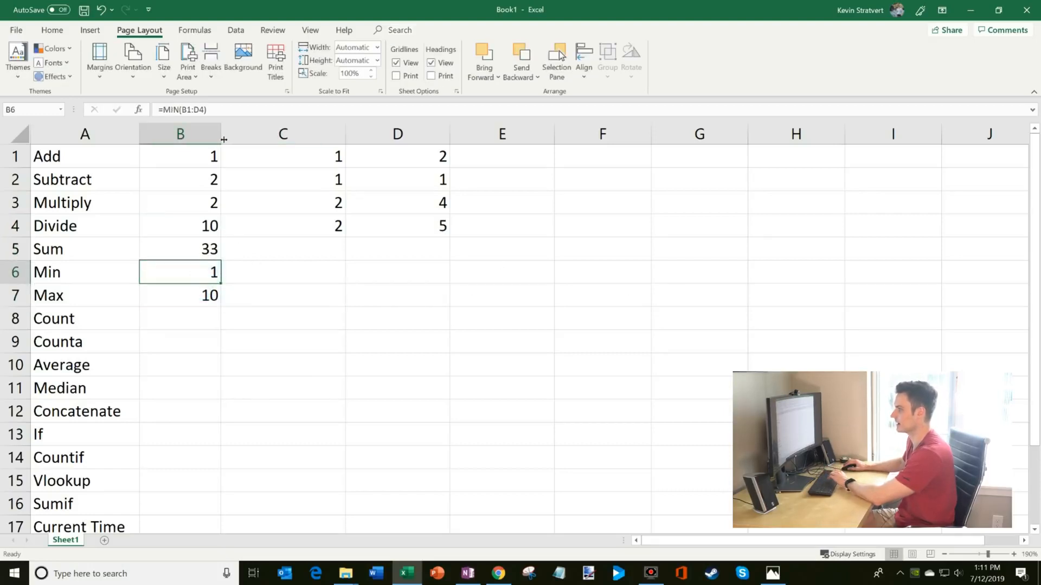
click(213, 155)
text(0)
key(Return)
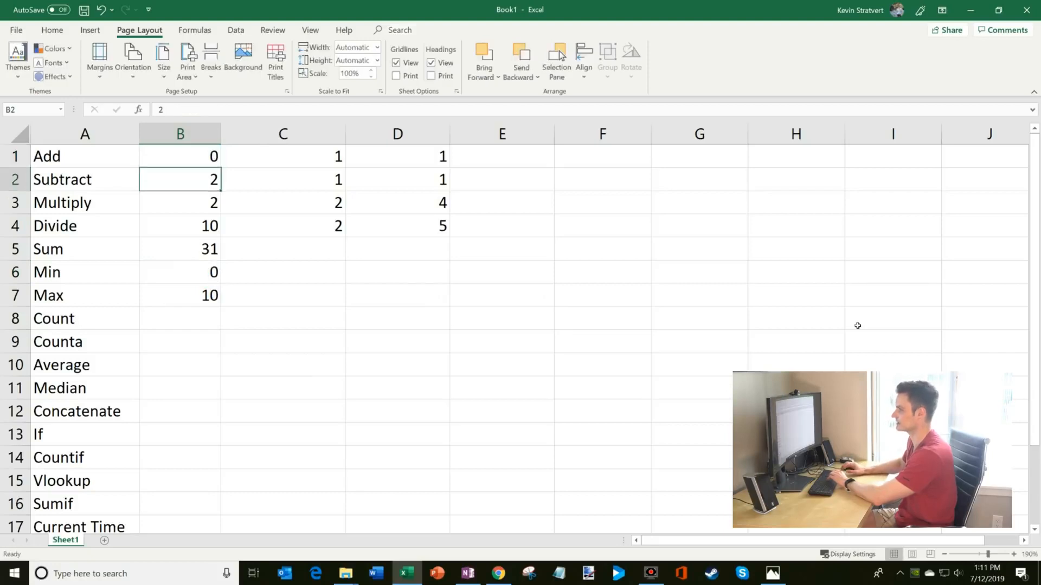
click(205, 272)
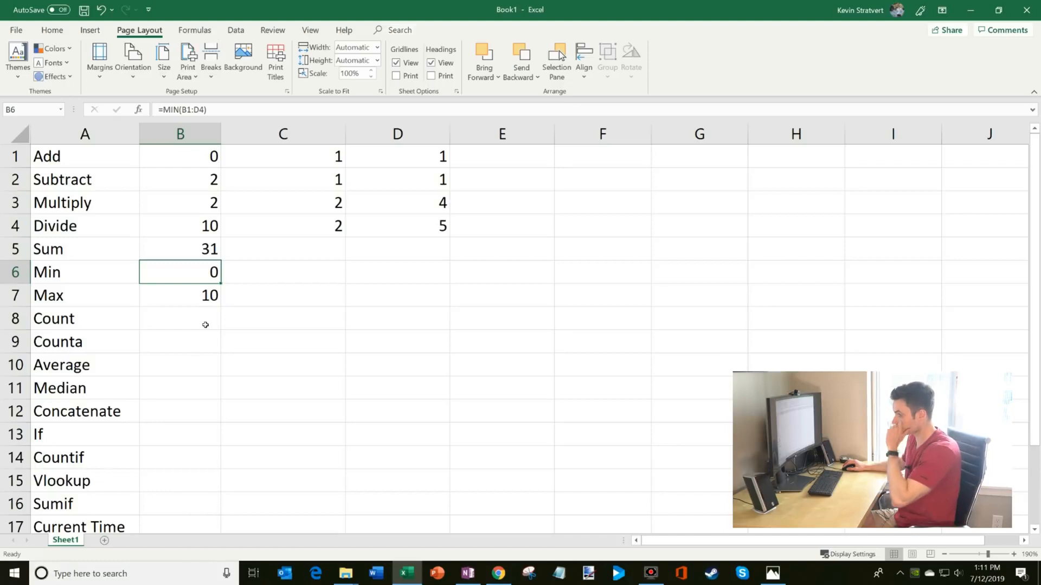
Enter =COUNT(B1:D4) in cell B8 of the Count row and check it against the cells in B1:D4.
click(205, 325)
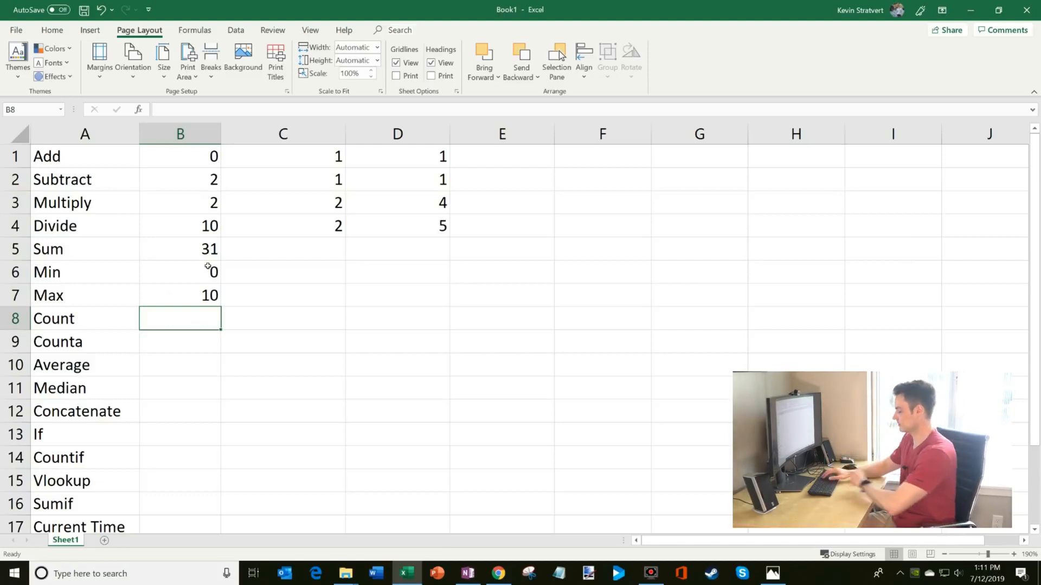
text(=count()
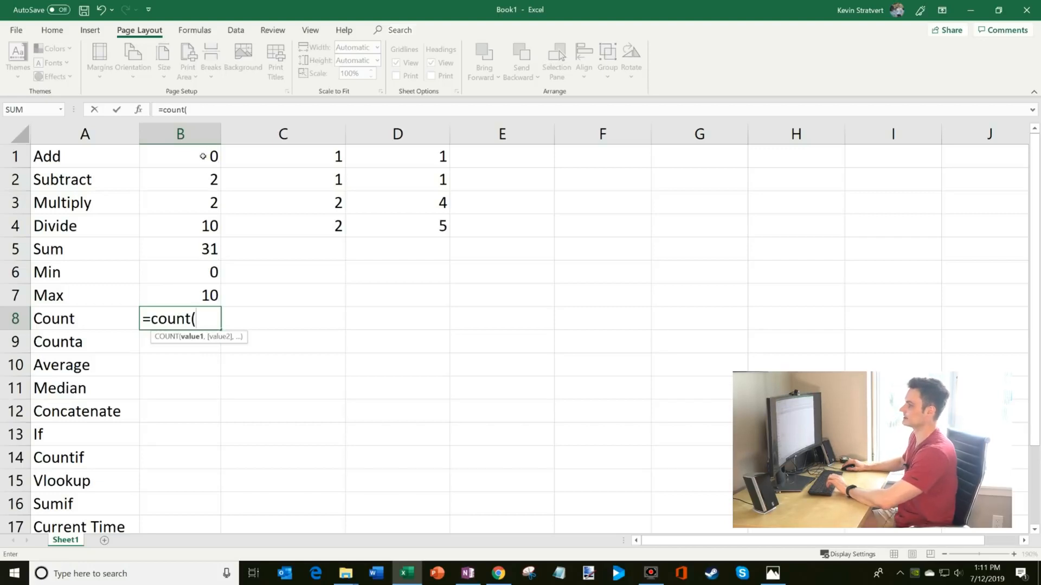
drag(203, 156, 415, 232)
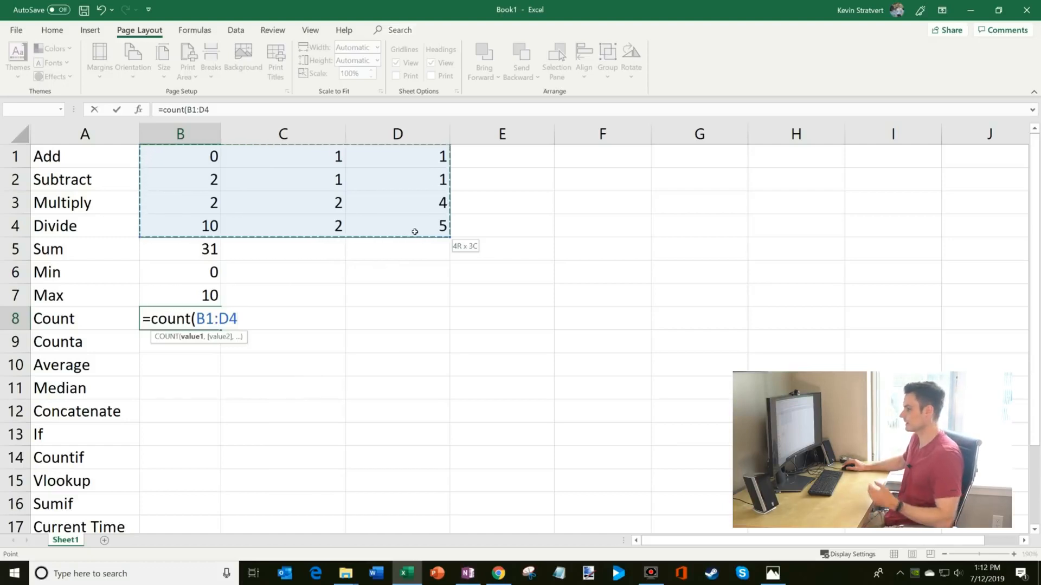
text())
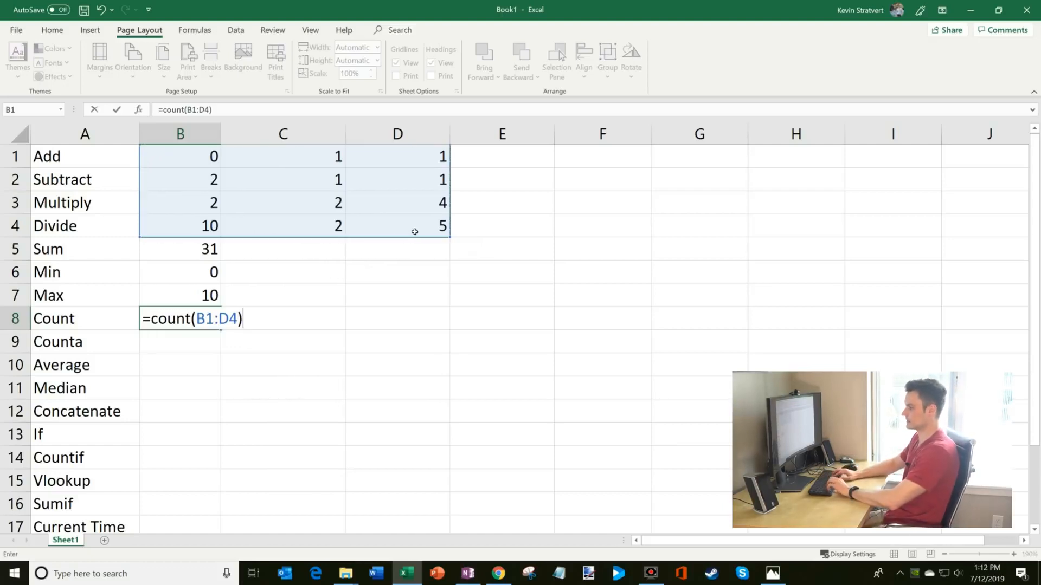
key(Return)
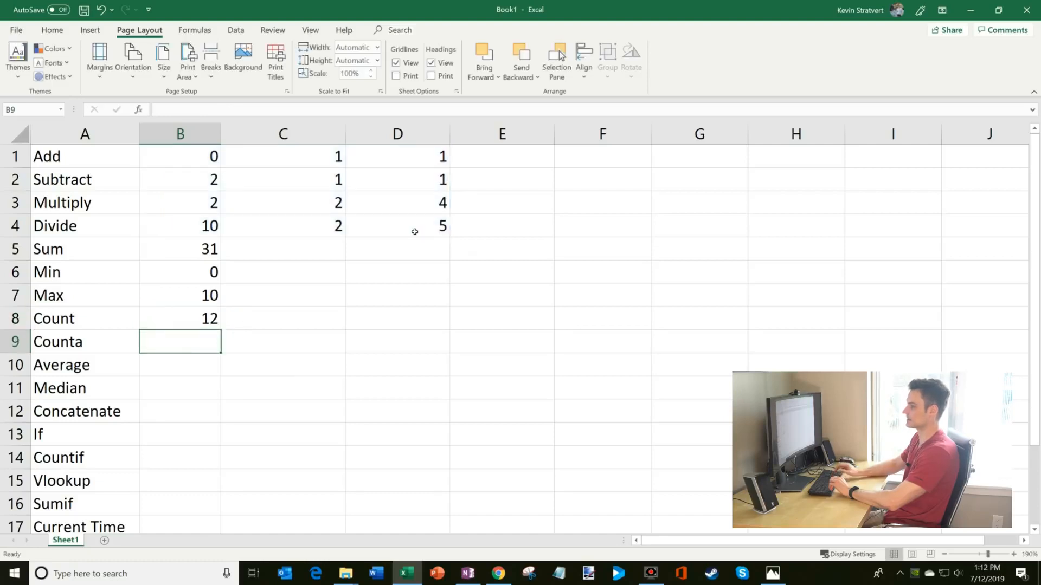
key(Up)
drag(415, 232, 183, 163)
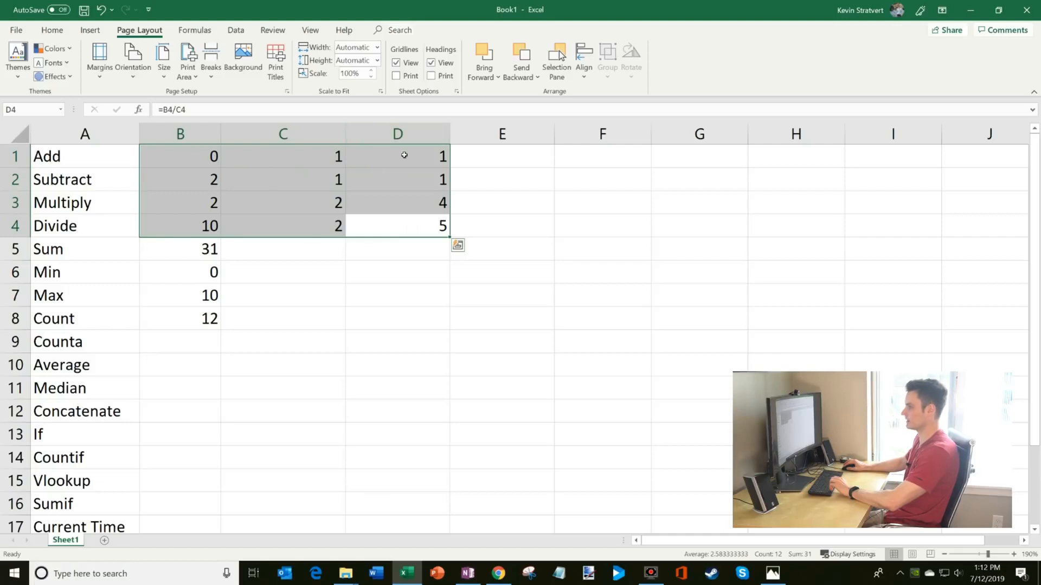
click(182, 324)
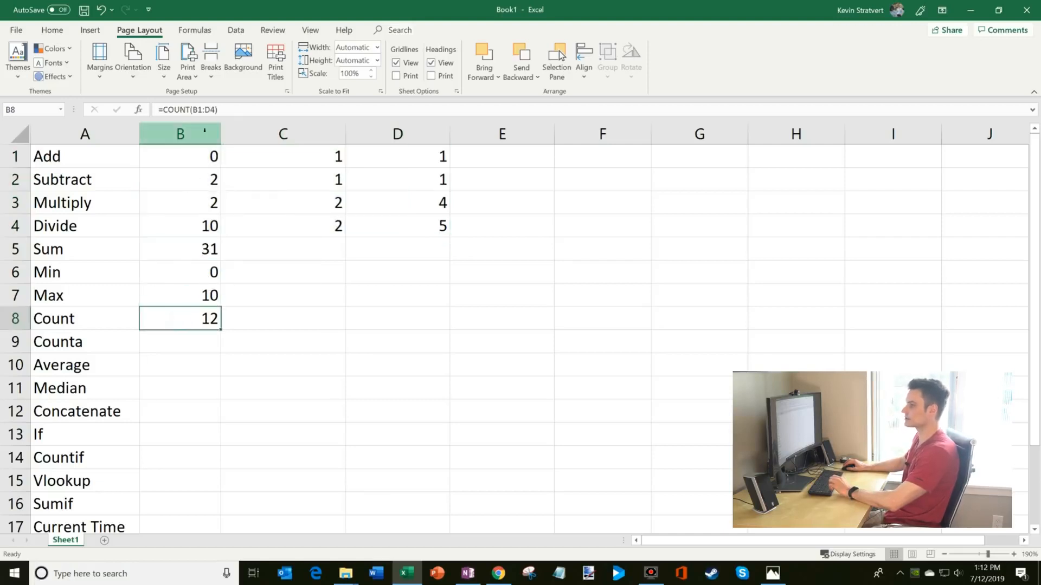
Extend the COUNT formula in cell B8 to the range B1:H4 so it includes empty cells, and review the edited range.
double_click(182, 323)
key(BackSpace)
key(BackSpace)
key(BackSpace)
key(BackSpace)
key(BackSpace)
key(BackSpace)
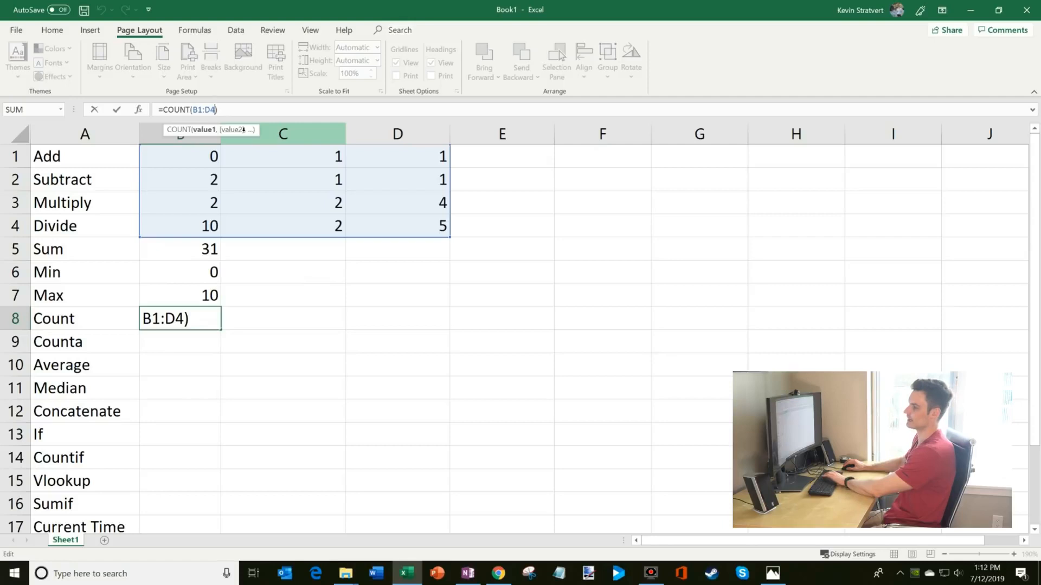
drag(174, 161, 828, 222)
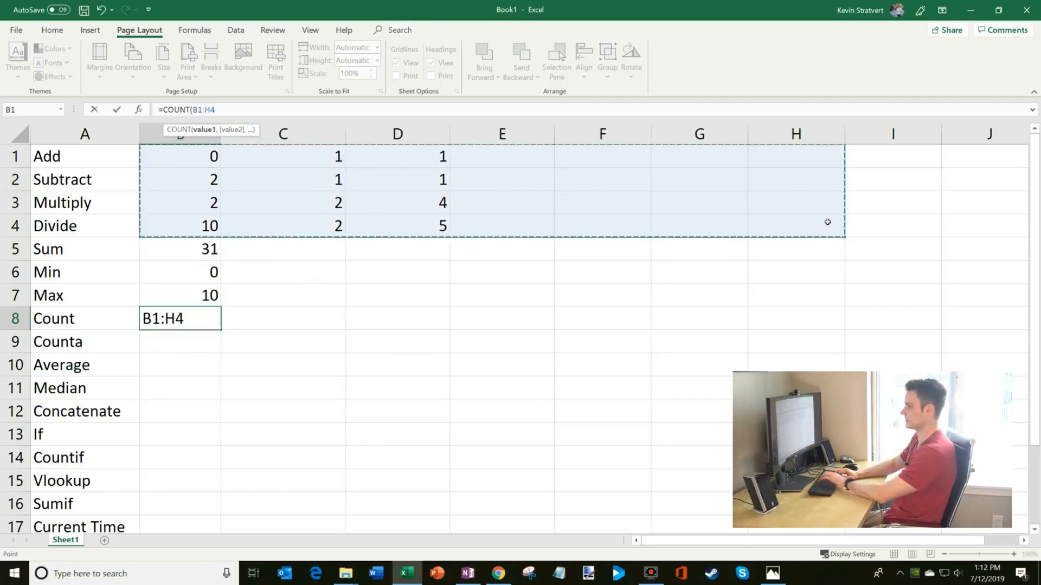
text())
key(Return)
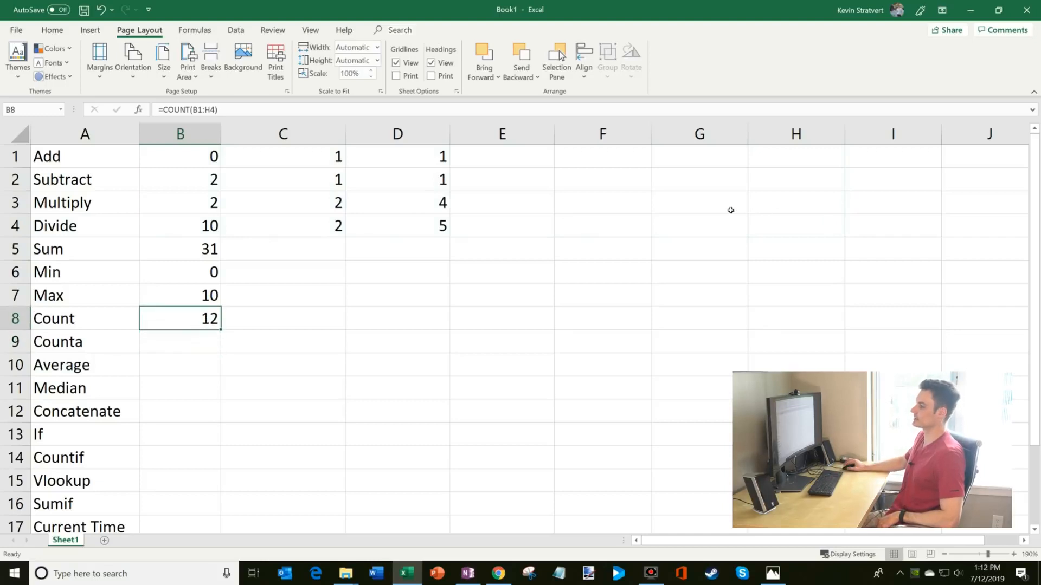
key(F2)
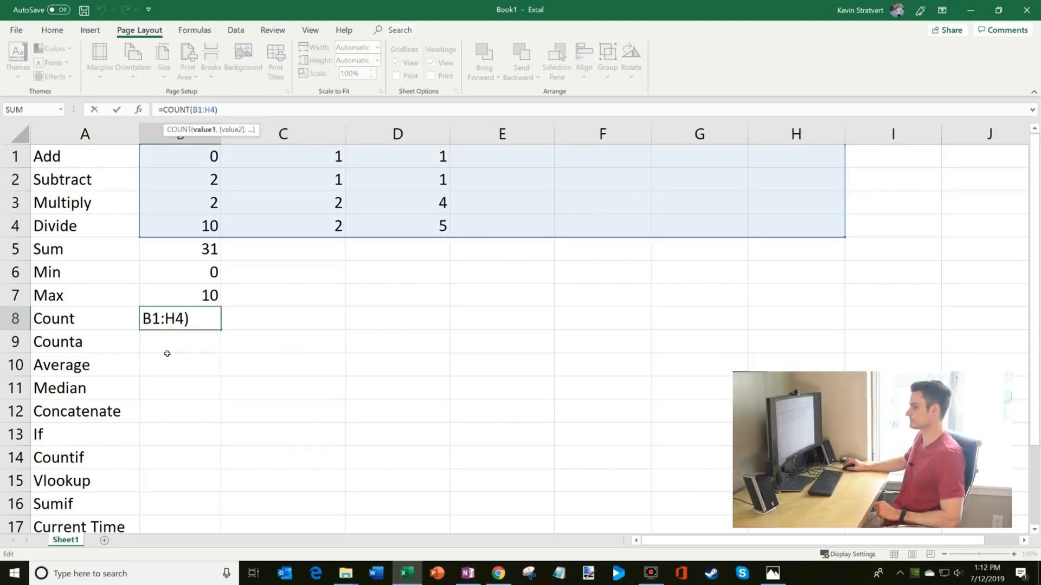
key(Return)
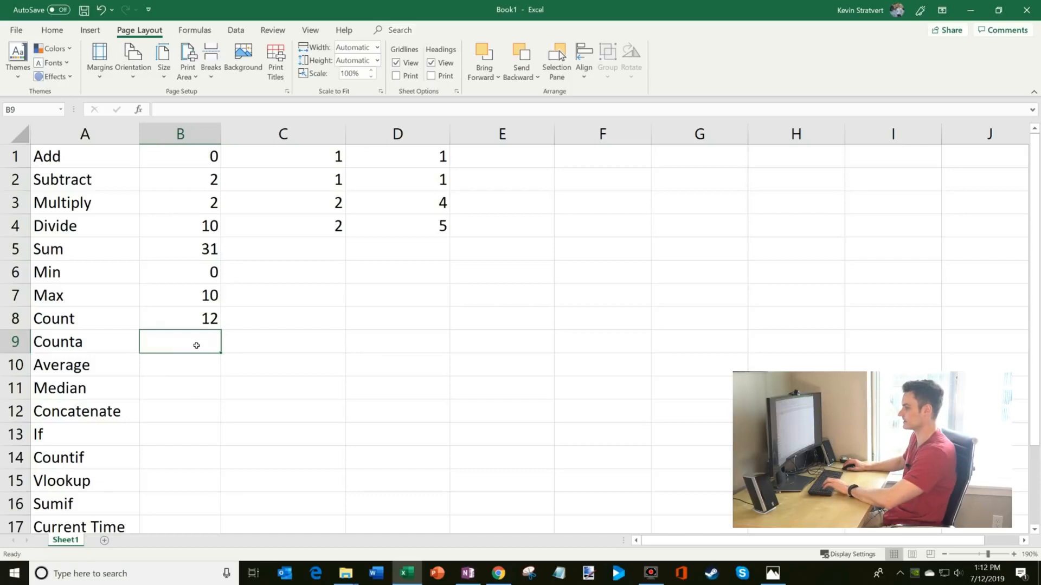
Enter a COUNTA formula over the range B1:G4 in cell B9 of the Counta row.
text(=cou)
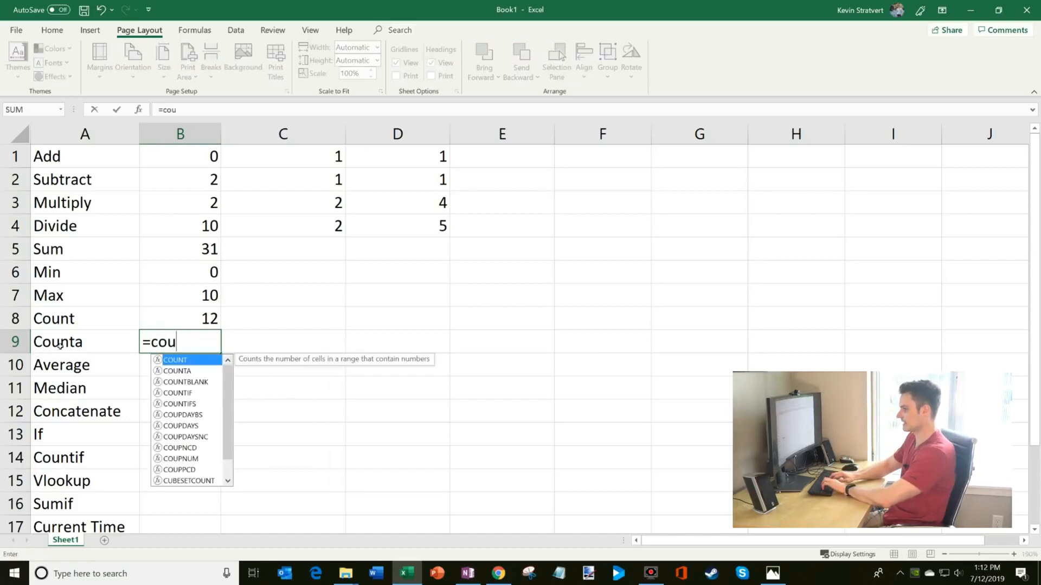
text(nta()
drag(173, 156, 730, 228)
key(Return)
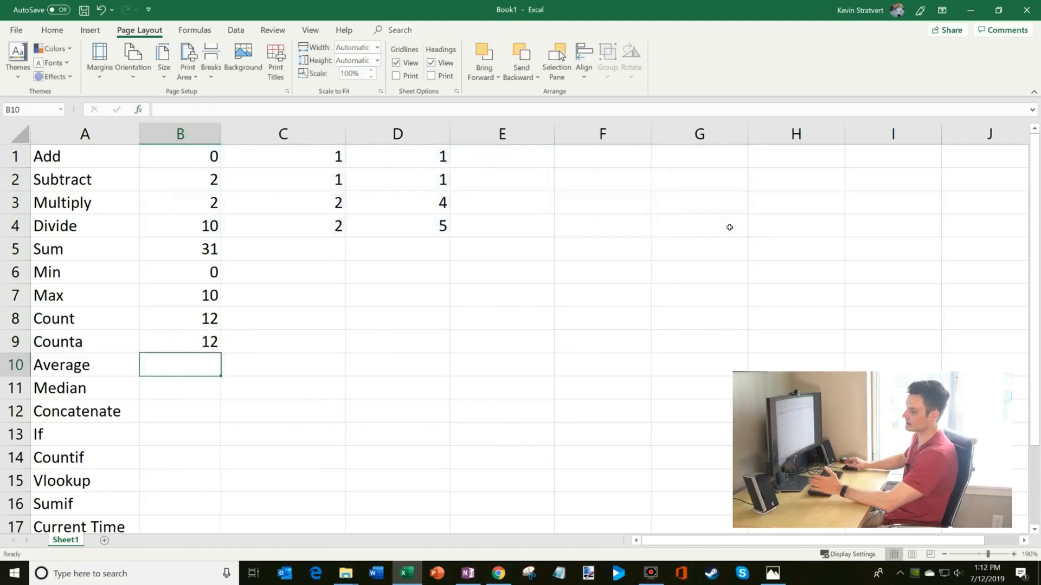
Enter a first name as text in cell E2 and compare the COUNTA formula in B9 with the COUNT formula in B8.
click(502, 181)
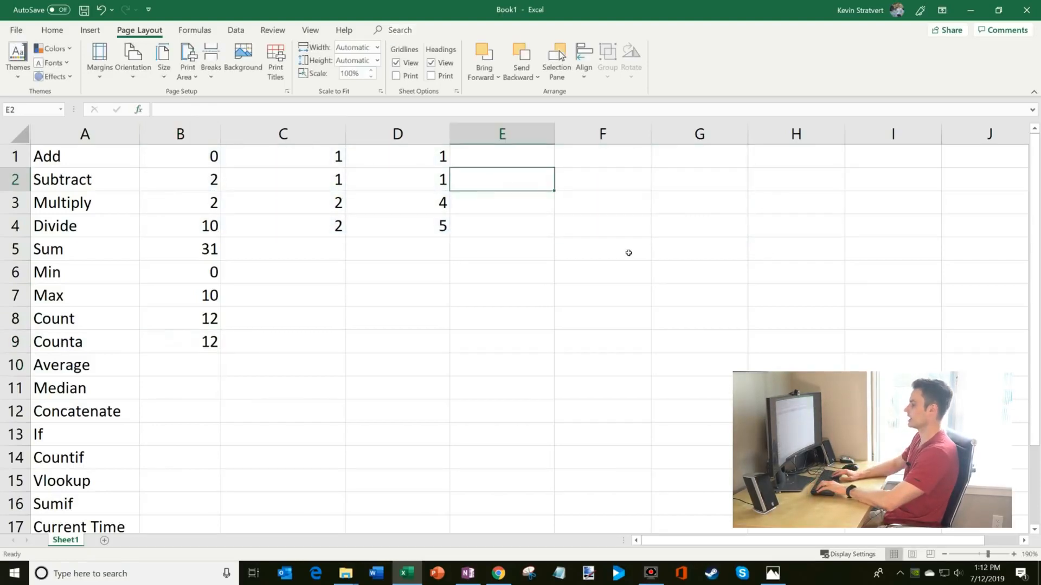
text(kevin)
key(Return)
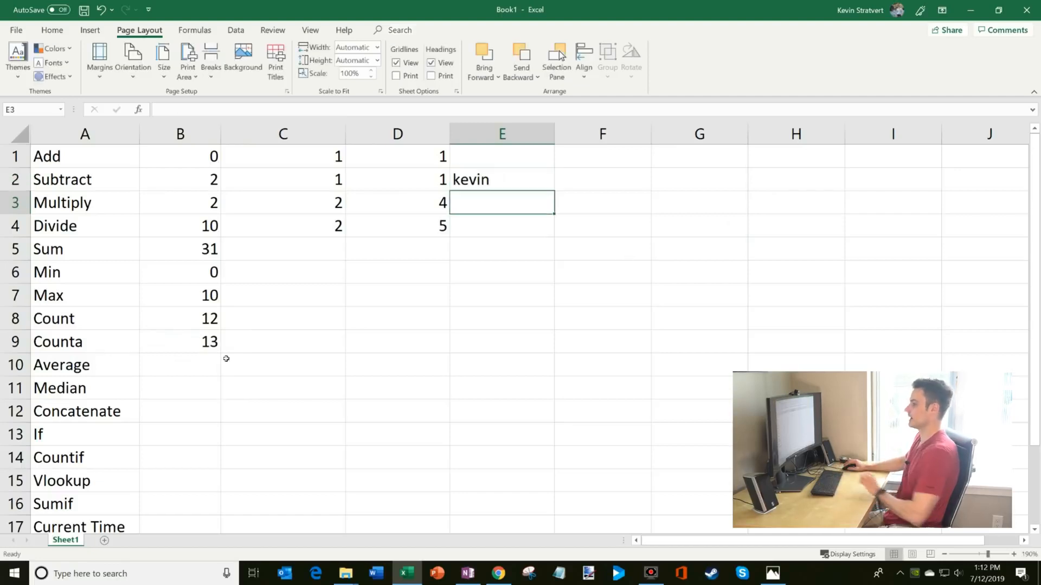
click(209, 343)
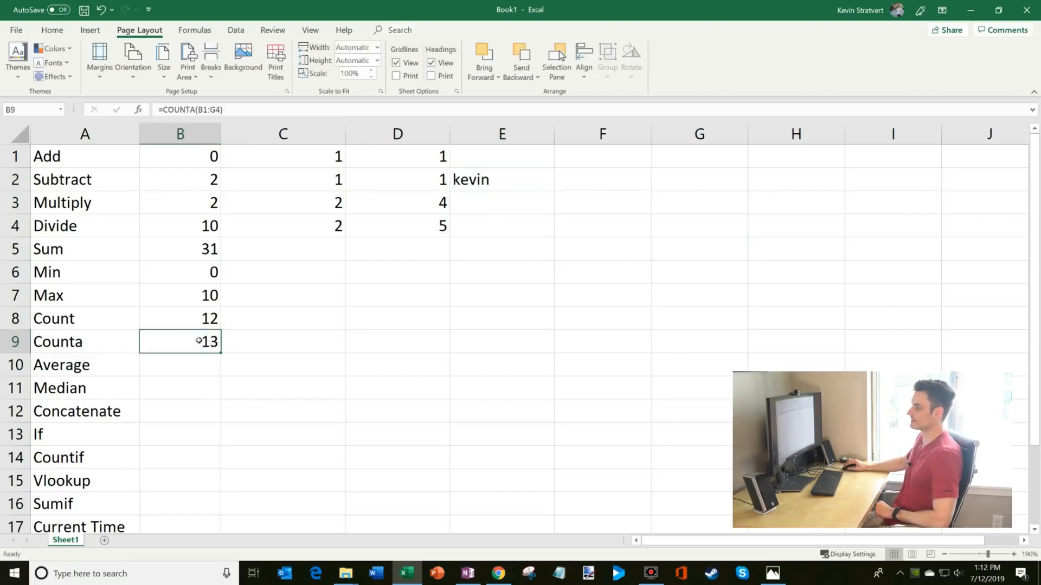
click(496, 180)
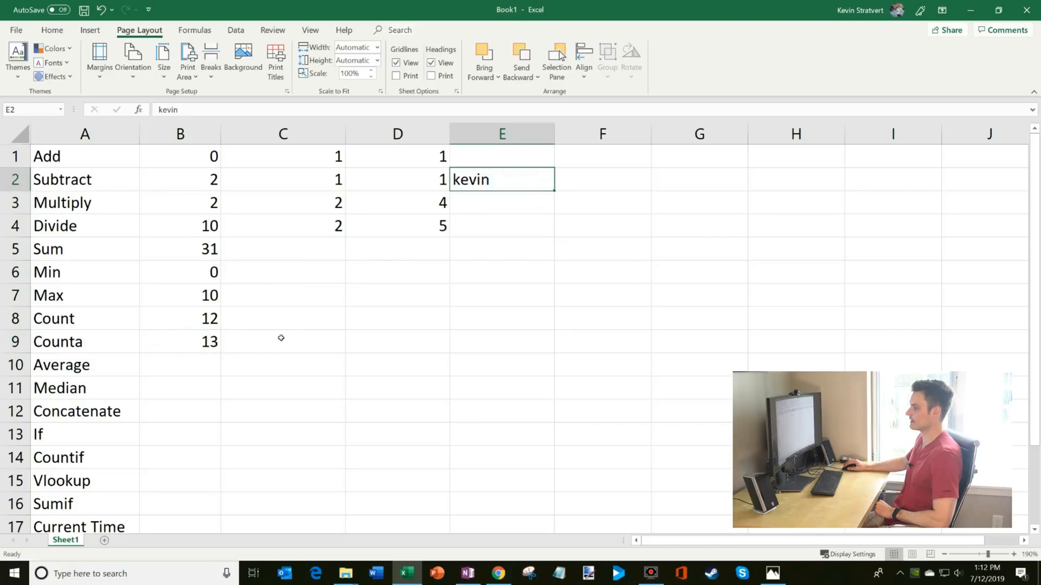
click(172, 314)
click(246, 108)
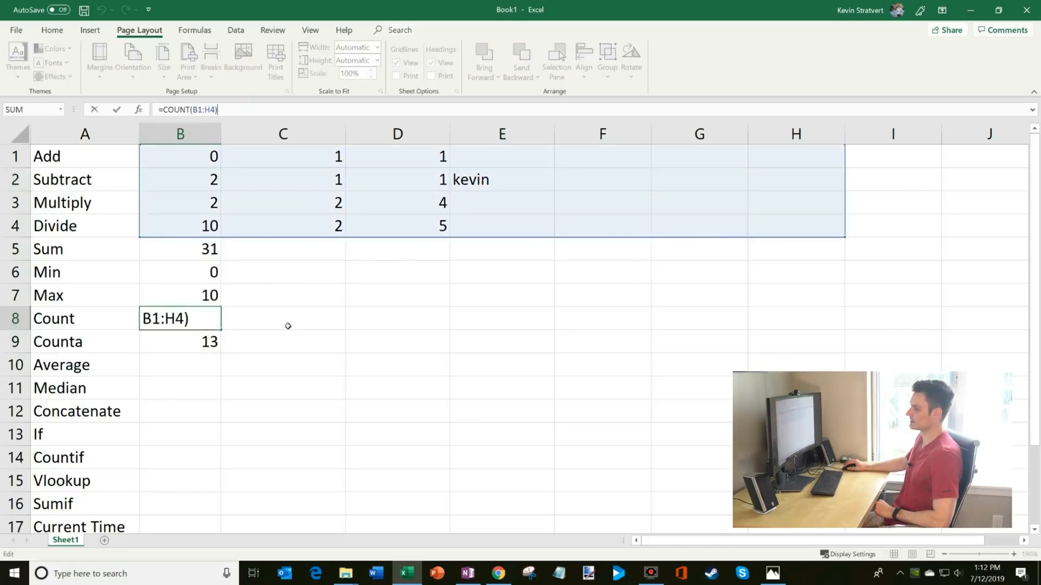
click(288, 326)
click(188, 317)
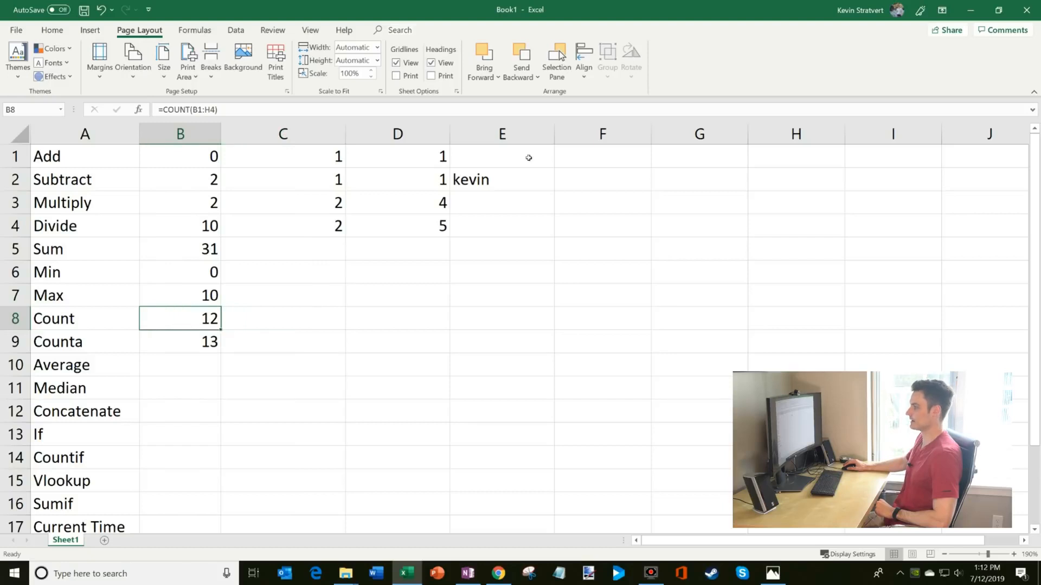
Enter the text seattle in cell F2 as a second non-numeric value within the counted ranges.
click(596, 180)
text(seattle)
key(Return)
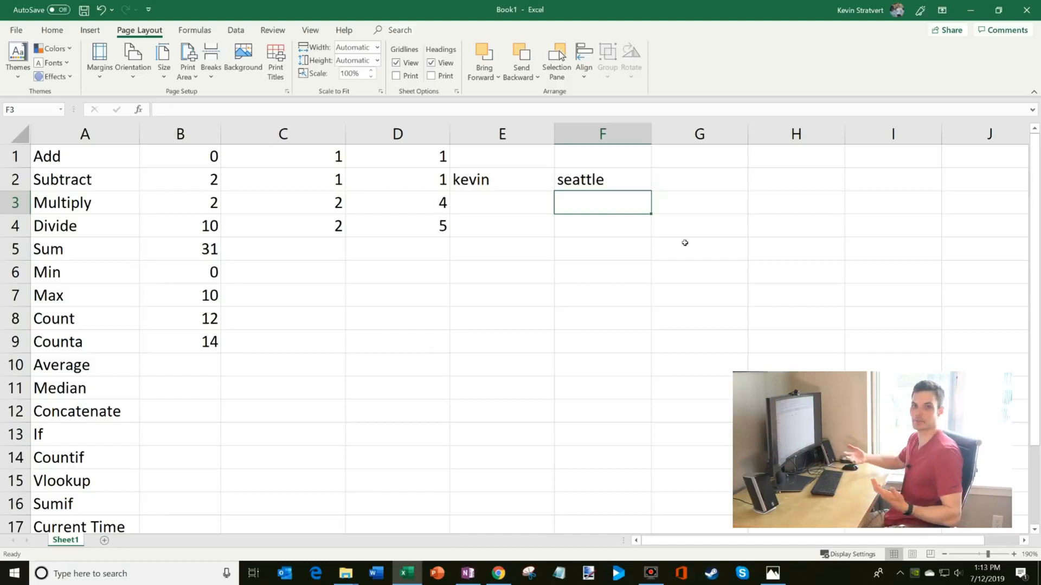
scroll(241, 235, down, 2)
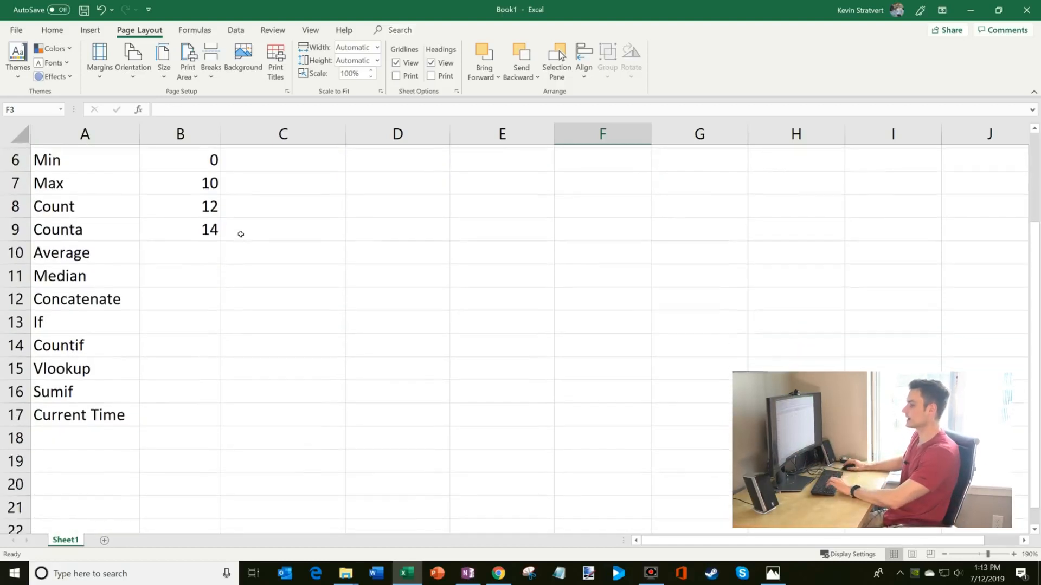
Enter the sample amounts 100000, 15000, 25000 and 30000 across cells D10 to G10 of the Average row.
scroll(241, 234, up, 2)
click(213, 365)
click(317, 364)
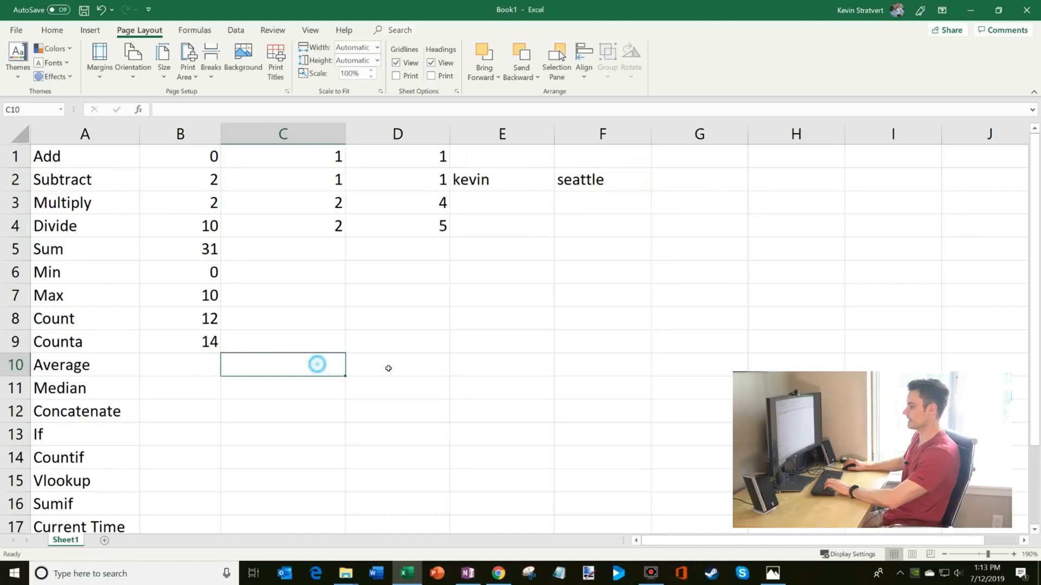
click(385, 366)
text(100000)
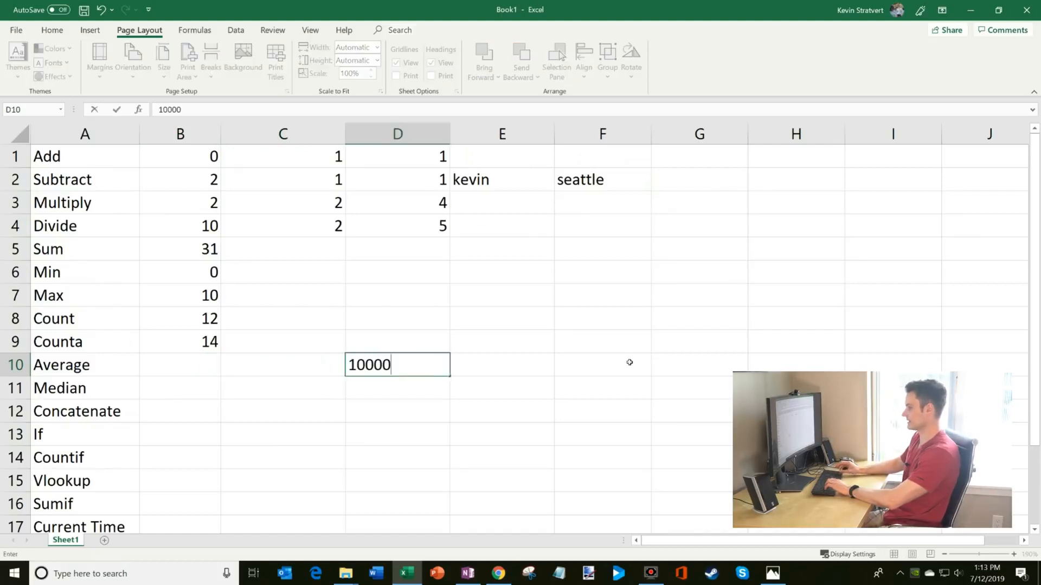
key(Return)
key(Up)
key(Right)
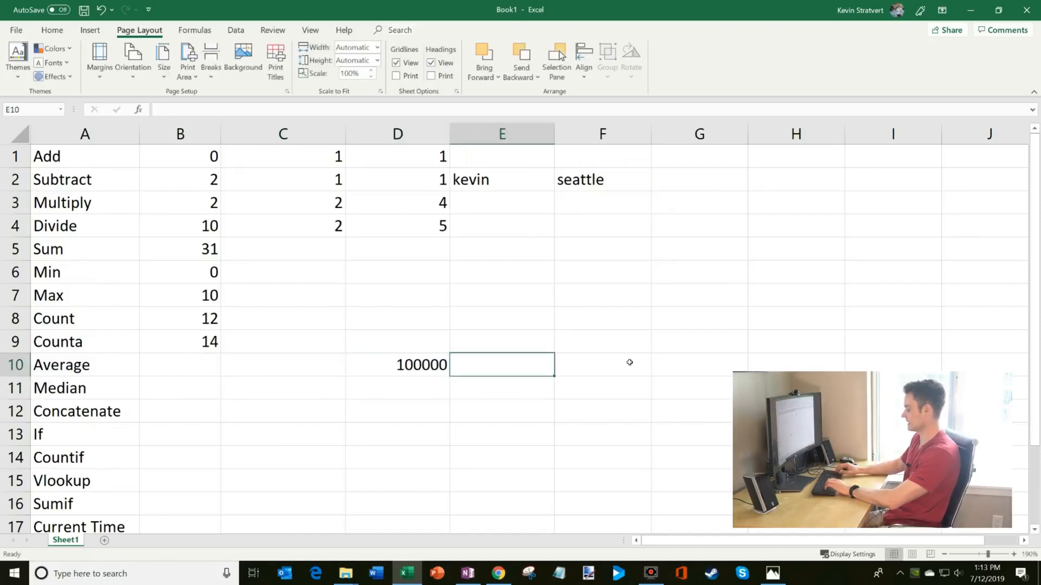
text(15000)
key(Tab)
text(25000)
key(Tab)
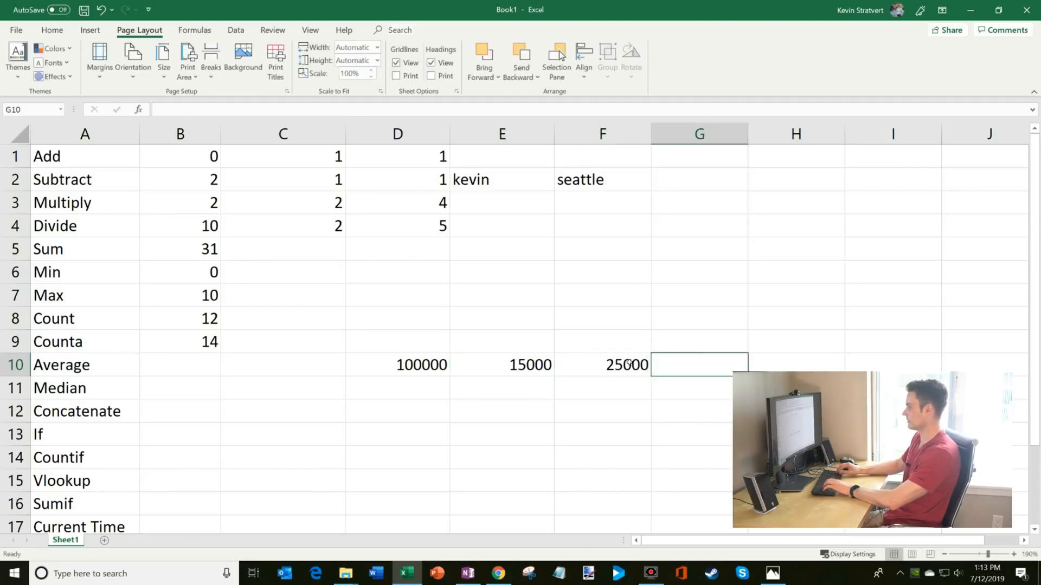
text(30000)
key(Return)
Format the amounts in D10:G10 as dollar accounting values without decimal places.
drag(688, 367, 397, 365)
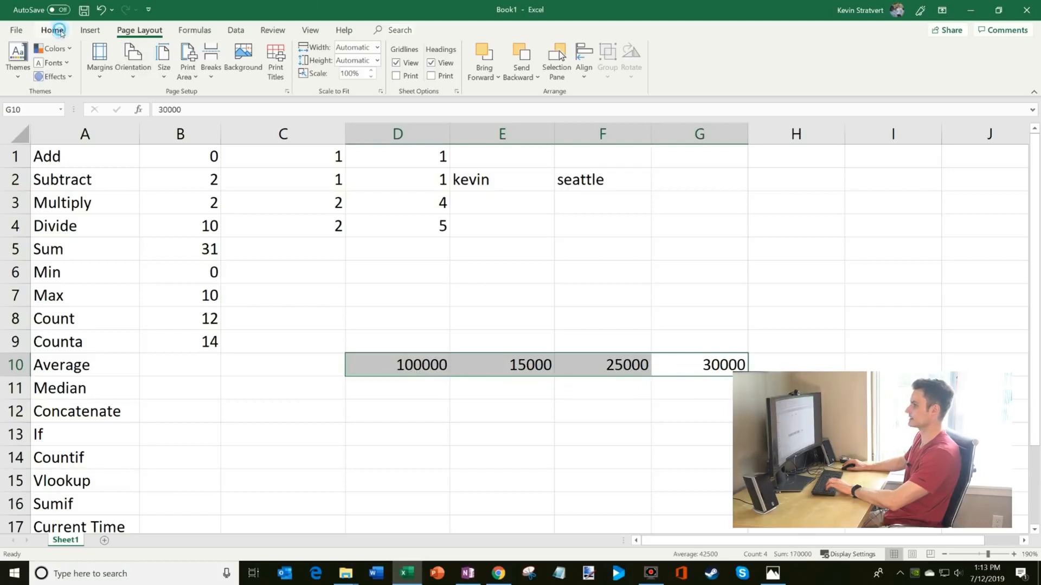
click(52, 30)
click(407, 73)
click(476, 72)
click(477, 72)
Enter an AVERAGE formula over the range D10:G10 in cell B10, and review the formula and its first amount.
click(238, 363)
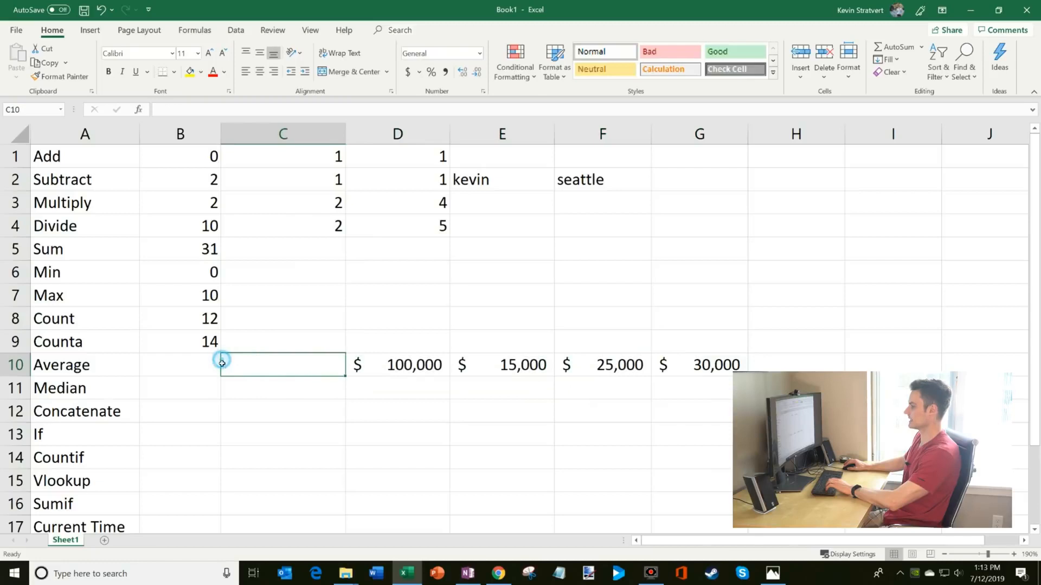
click(217, 364)
text(=average)
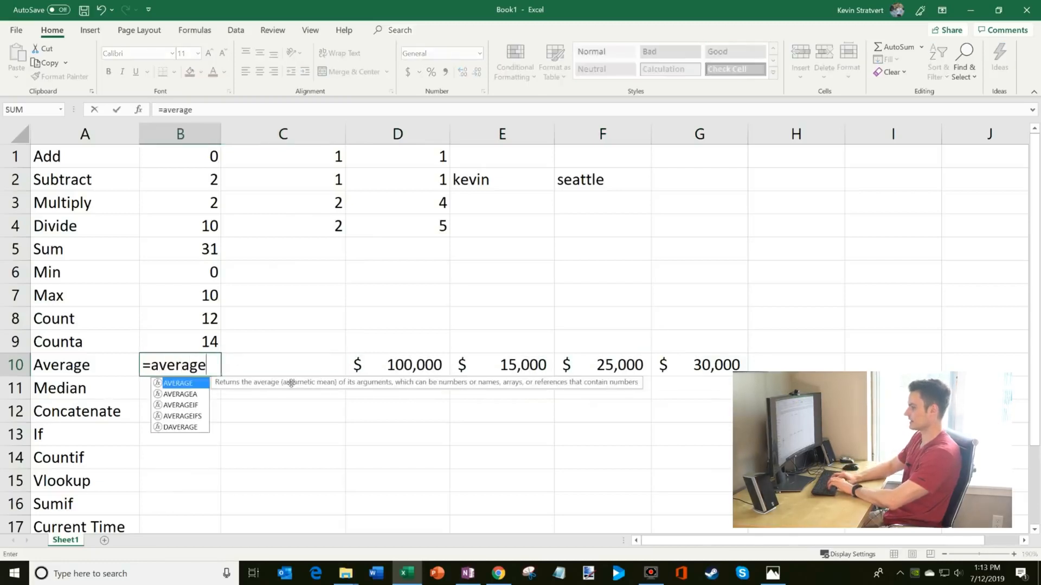
text(()
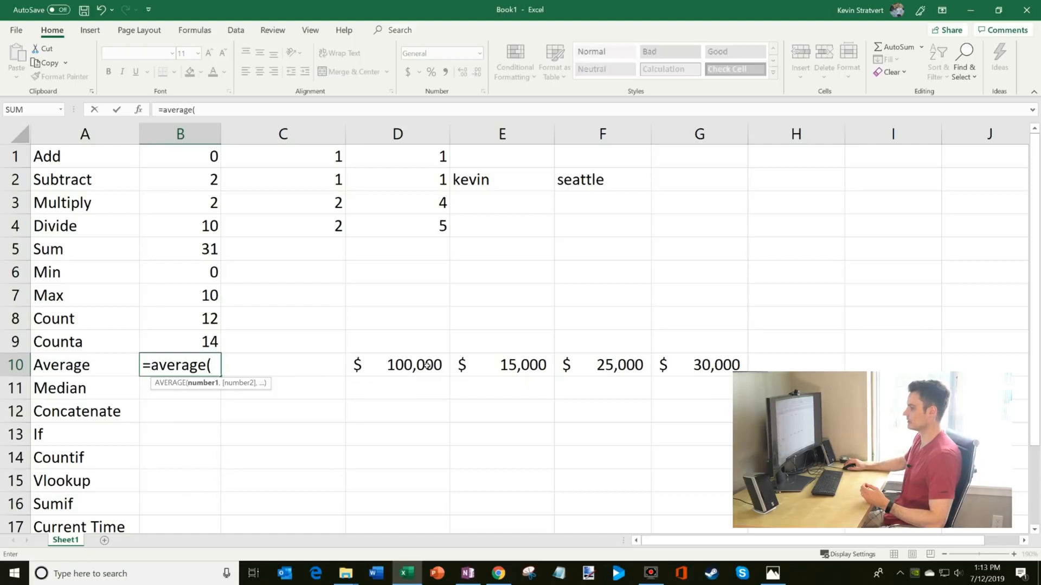
drag(418, 364, 697, 364)
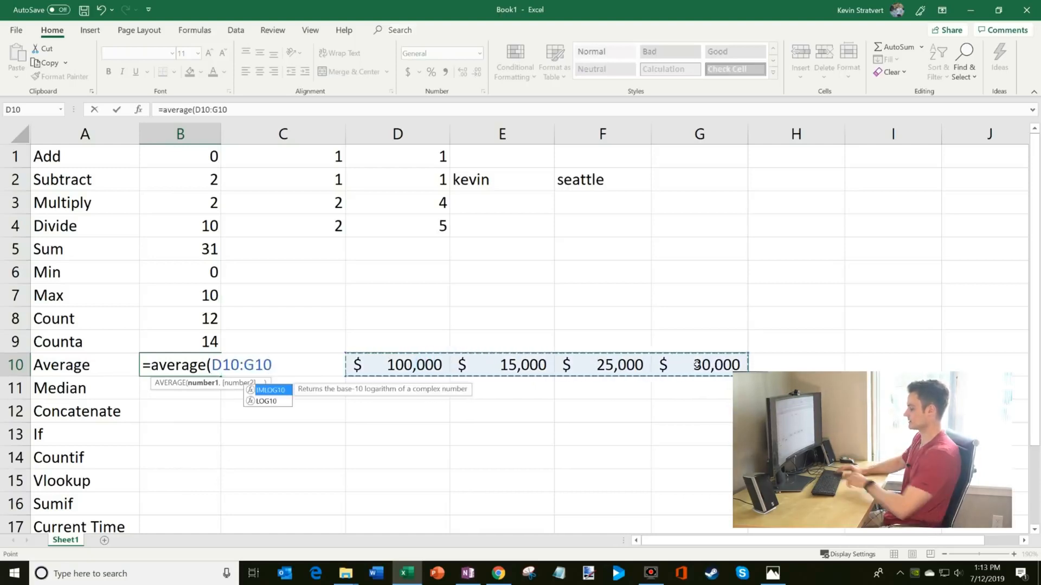
text())
key(Return)
key(Up)
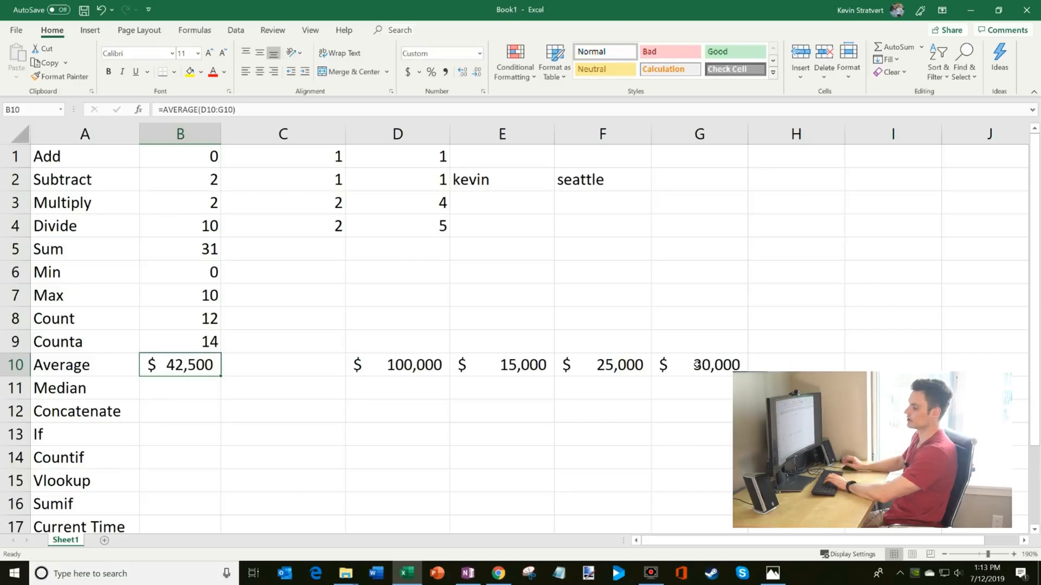
click(431, 365)
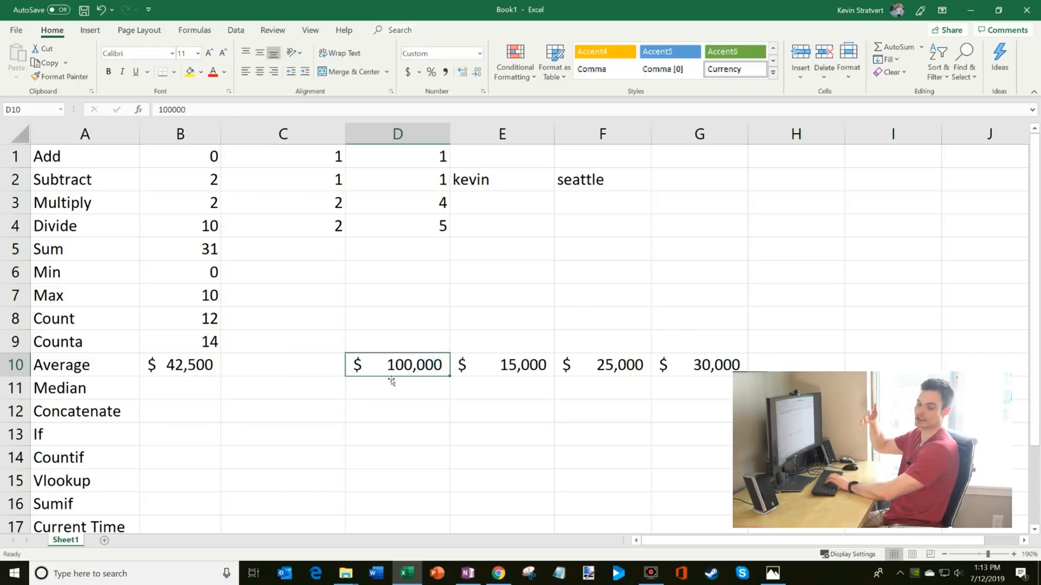
Enter a MEDIAN formula over the range D10:G10 in cell B11 and review it.
click(154, 393)
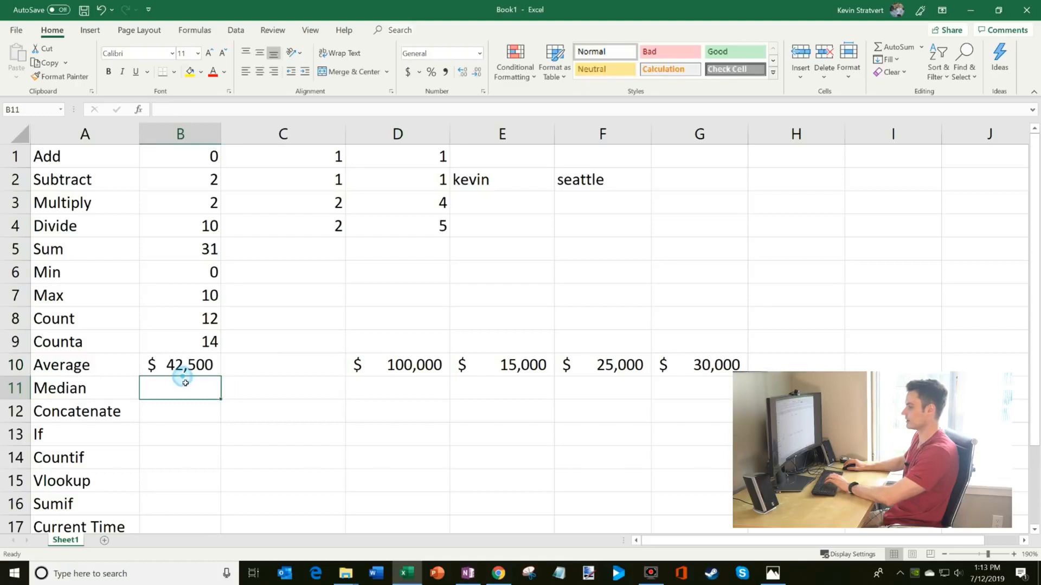
text(=median()
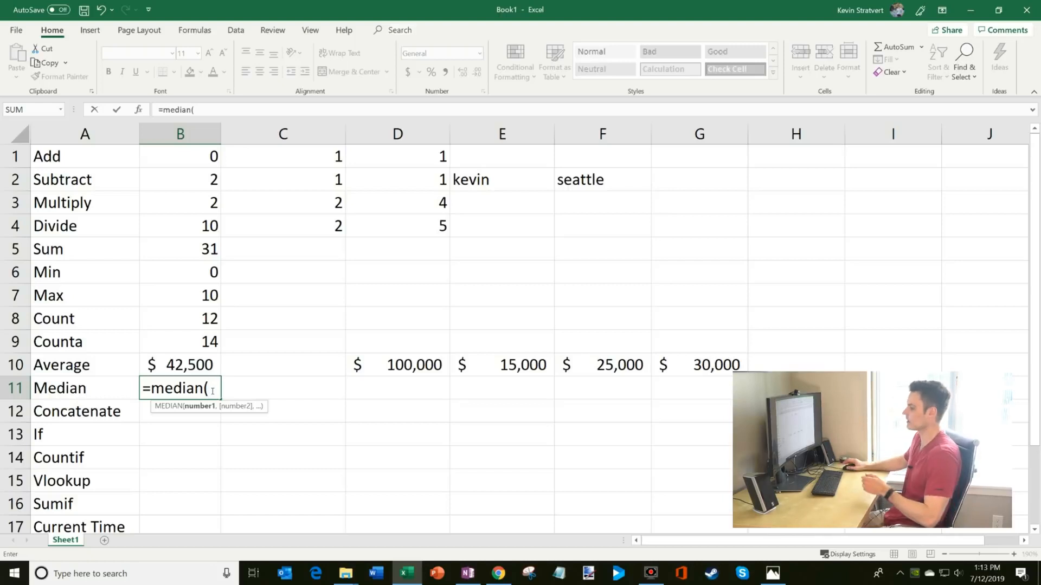
drag(383, 357, 732, 363)
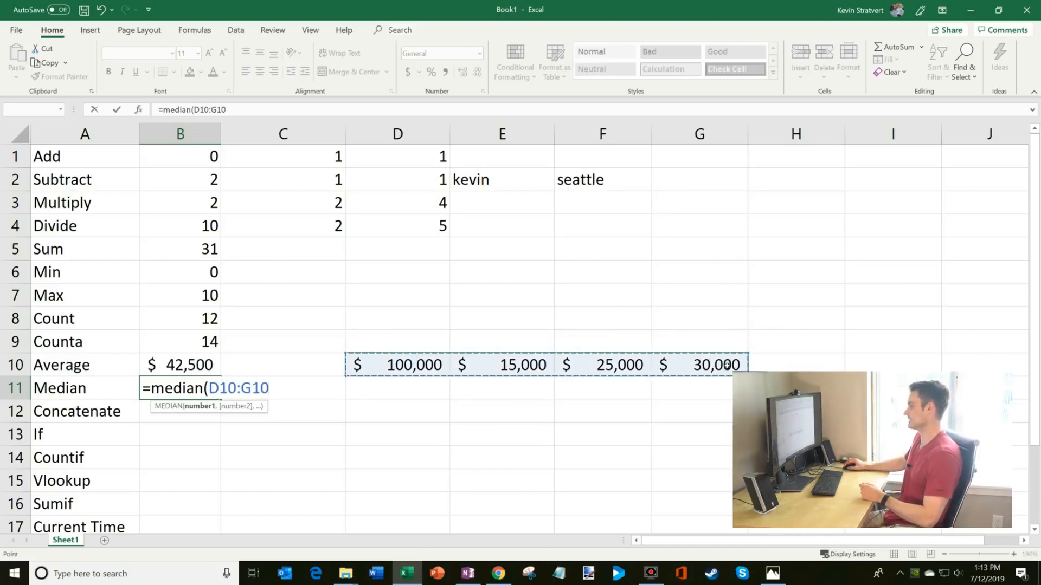
text())
key(Return)
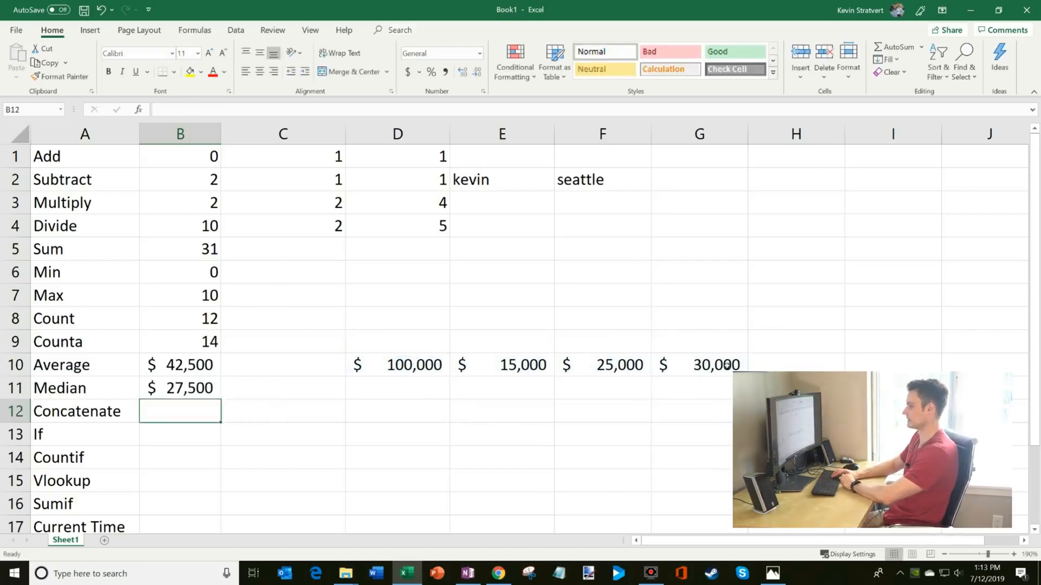
key(Up)
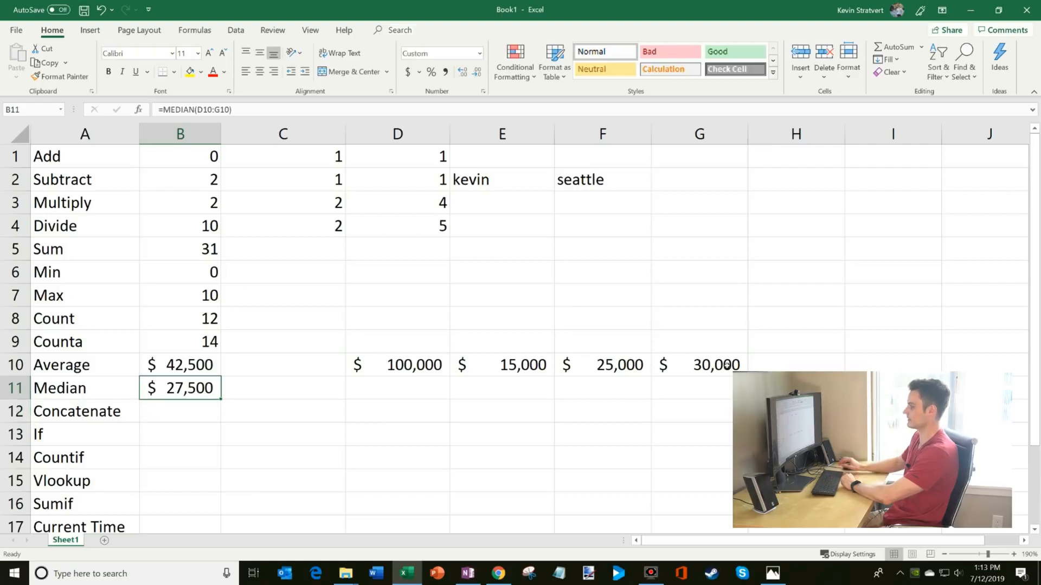
Add a fifth amount of 30000 in cell H10 of the Average row.
click(787, 367)
text(30000)
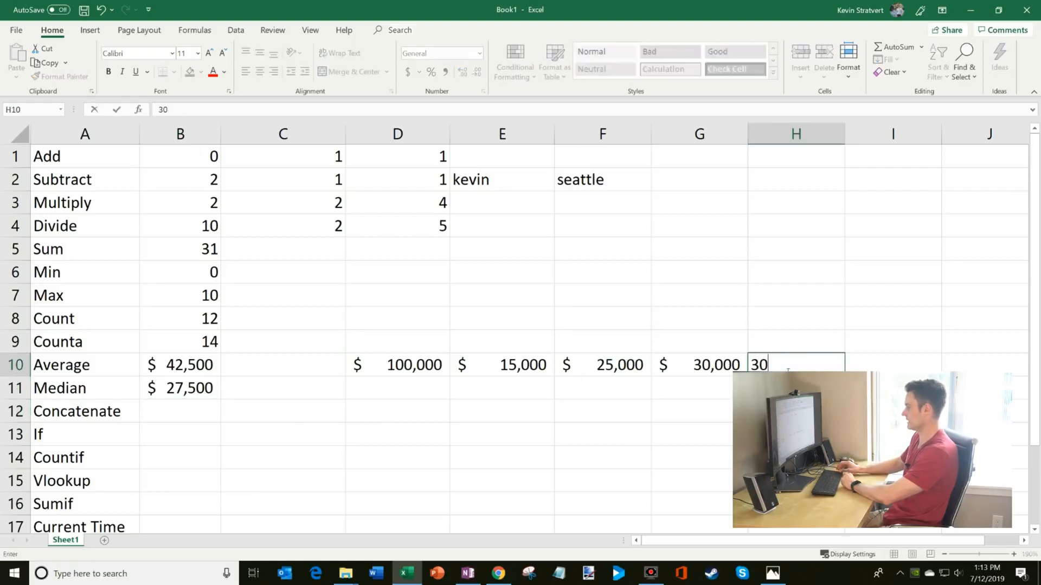
key(Return)
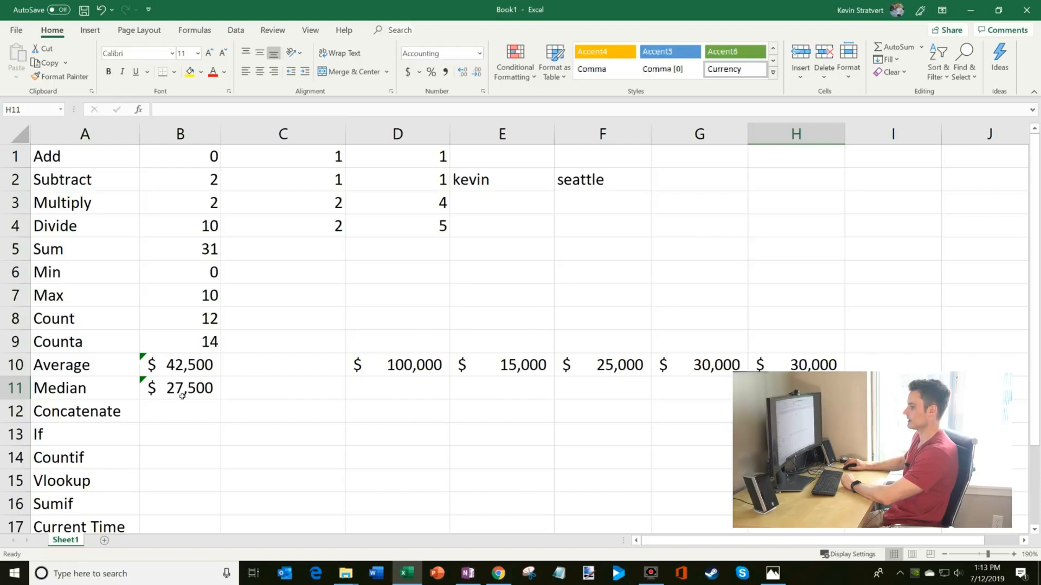
Extend the MEDIAN formula in B11 to the range D10:H10 and compare it with the AVERAGE formula in B10.
click(181, 393)
click(234, 110)
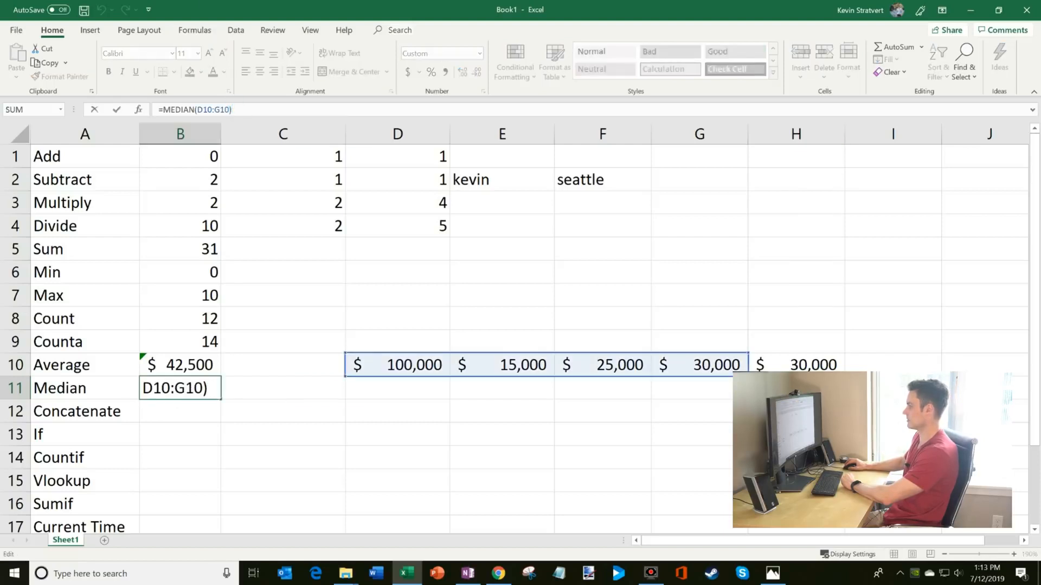
drag(749, 376, 835, 375)
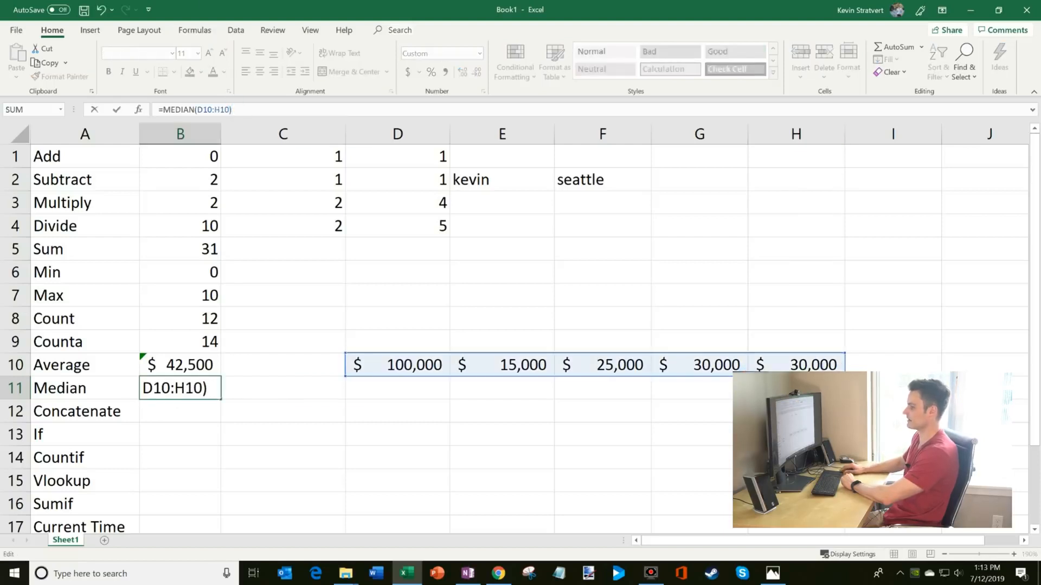
key(Return)
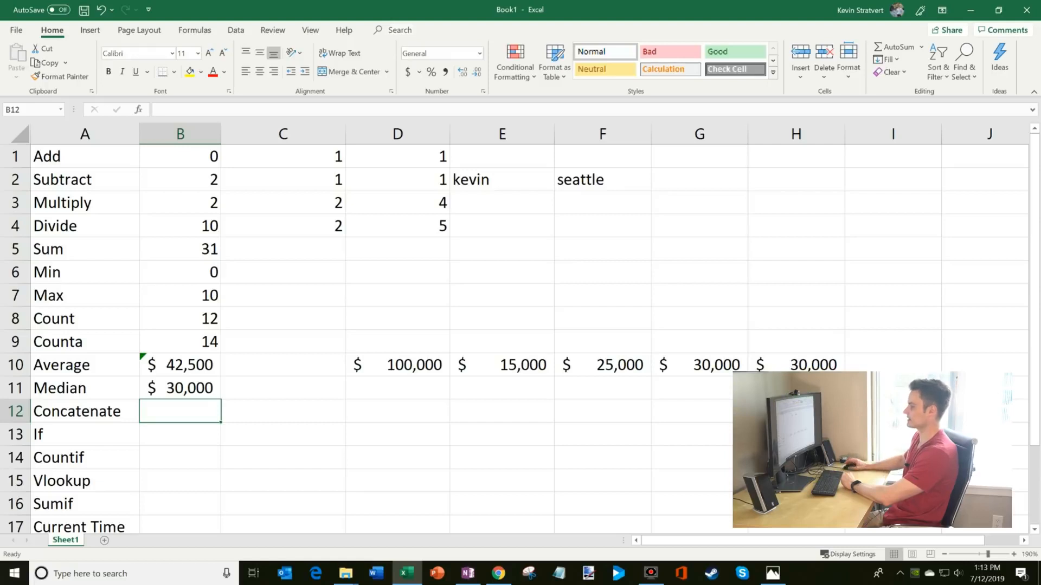
click(187, 365)
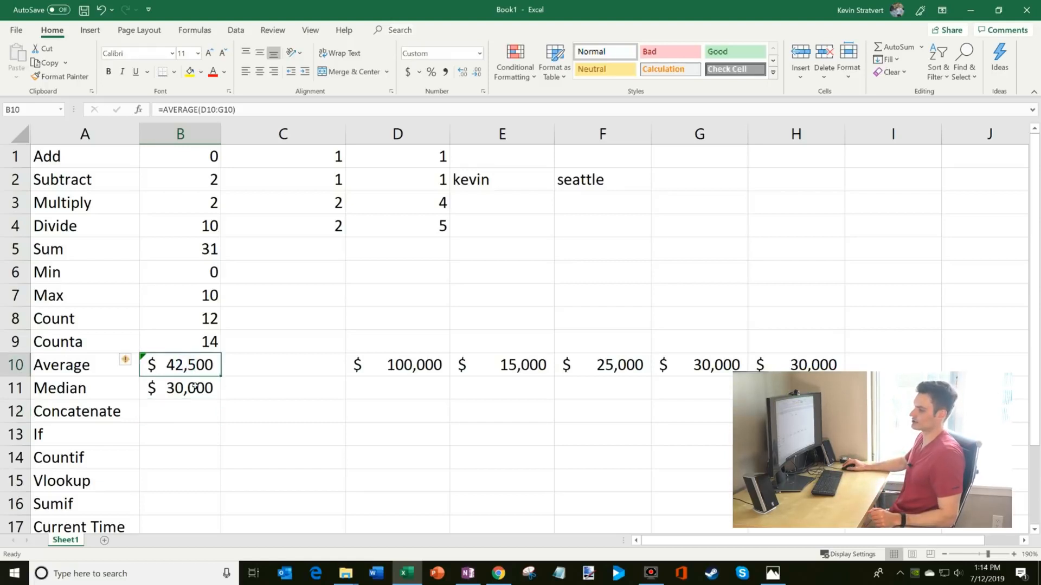
click(195, 387)
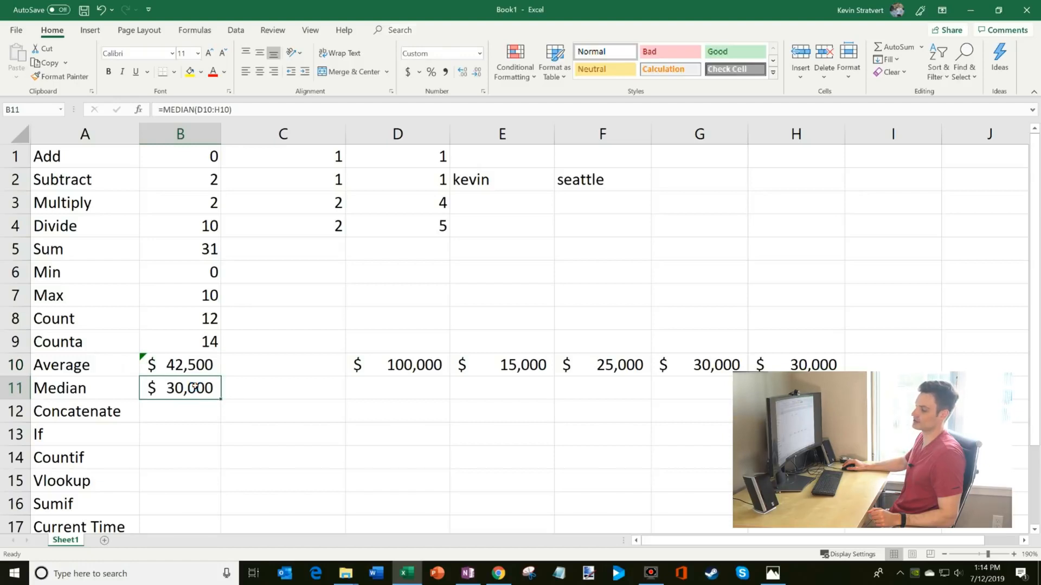
Enter a first name in cell D12 and a last name in cell E12 of the Concatenate row.
click(188, 414)
click(352, 412)
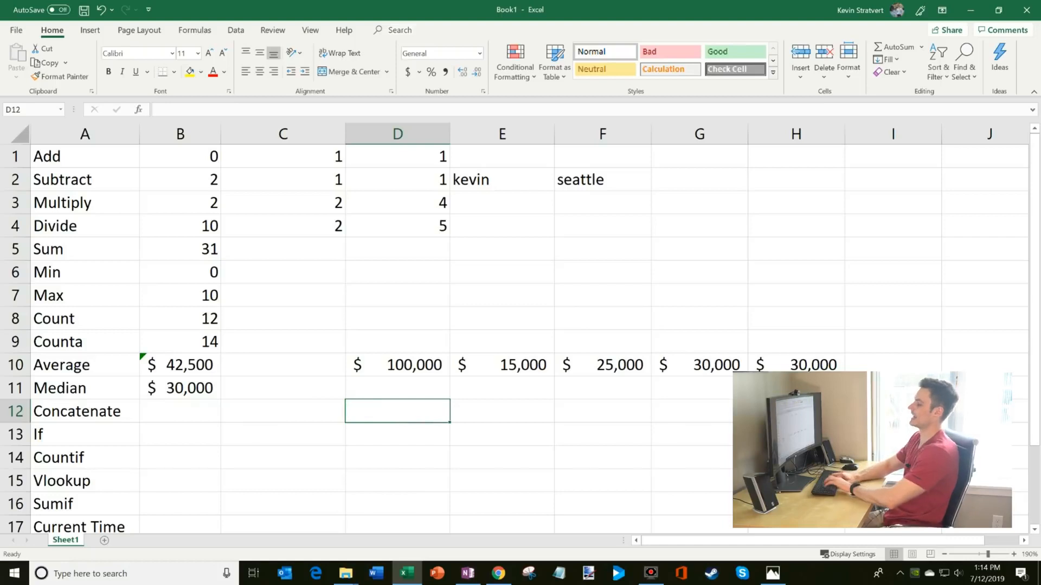
text(kevin)
key(Tab)
text(strratvert)
Enter a CONCAT formula in cell B12 joining the first name in D12 and the last name in E12, and review it.
key(Left)
key(Left)
key(Left)
key(Left)
key(Right)
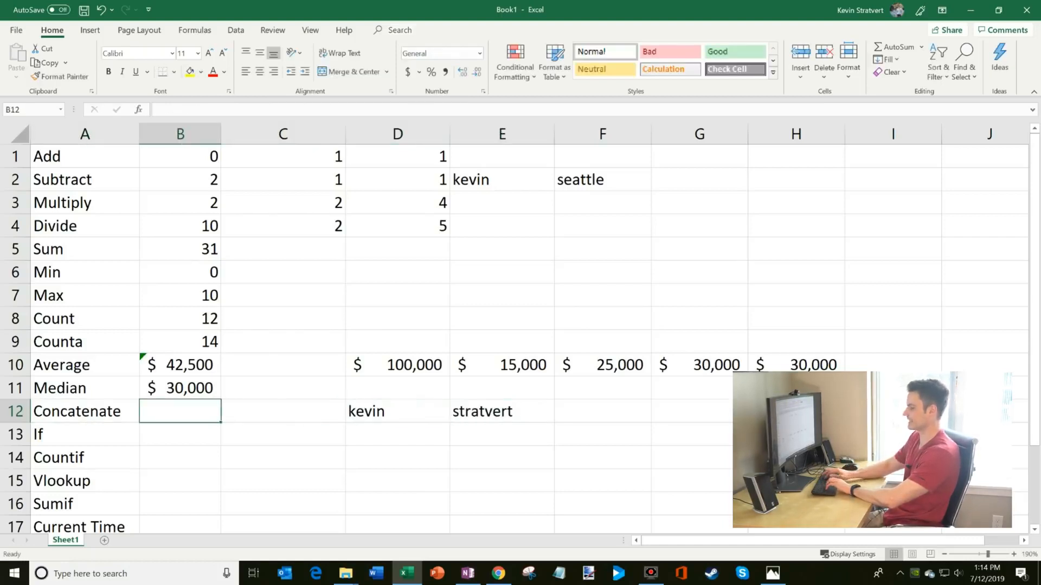
text(=)
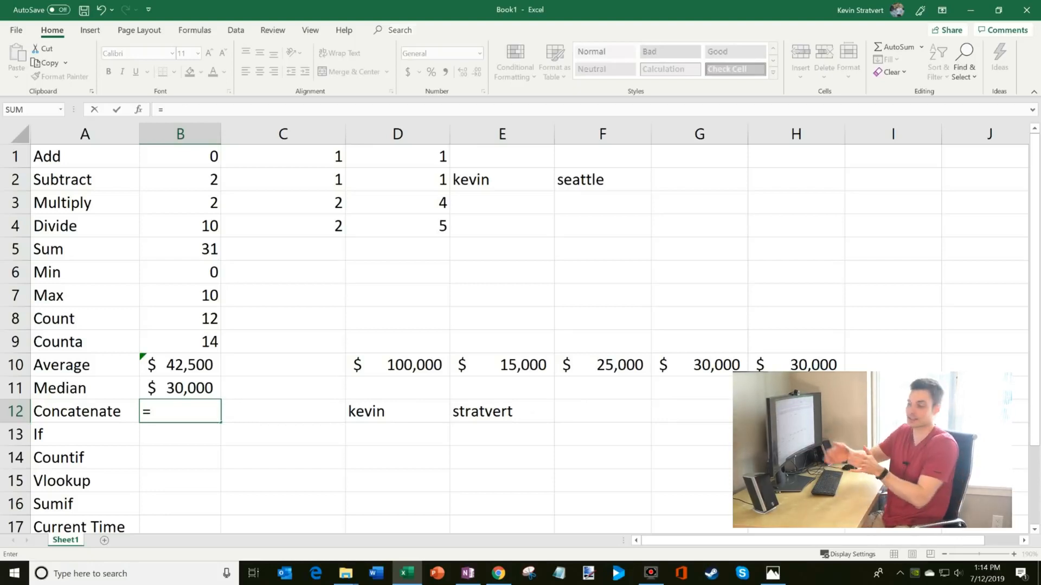
text(con)
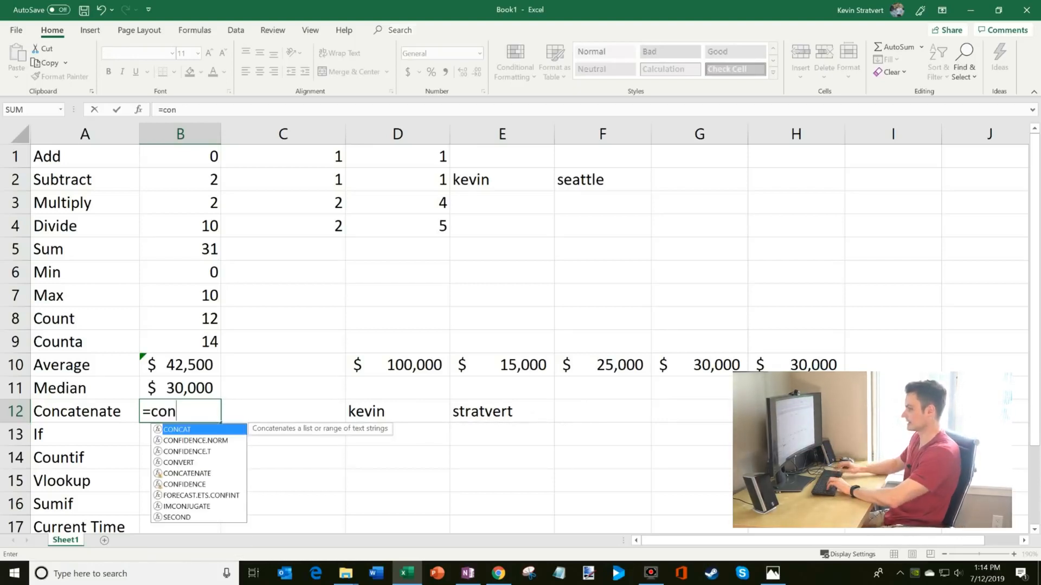
double_click(186, 430)
click(365, 412)
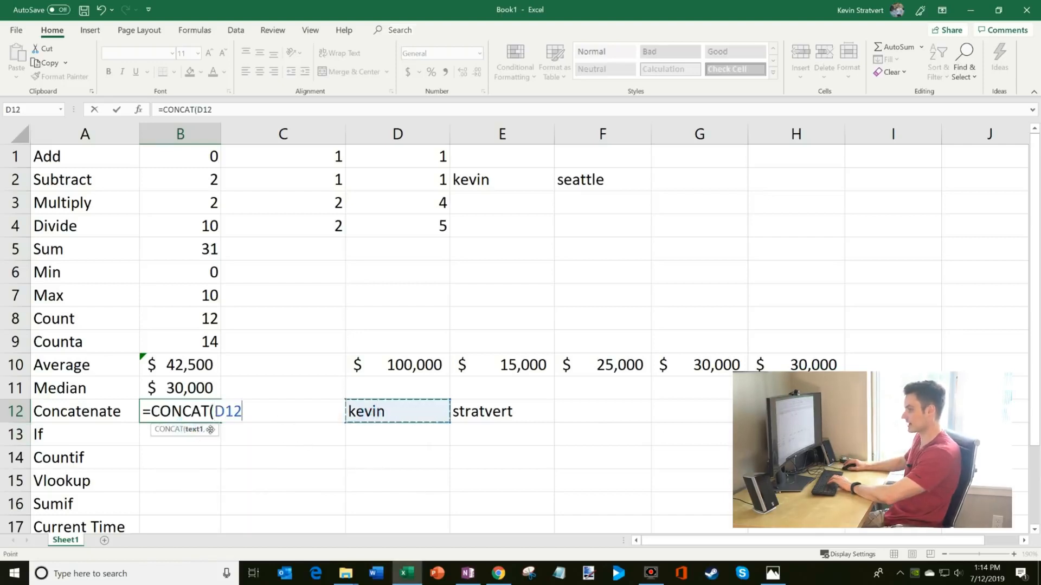
text(,)
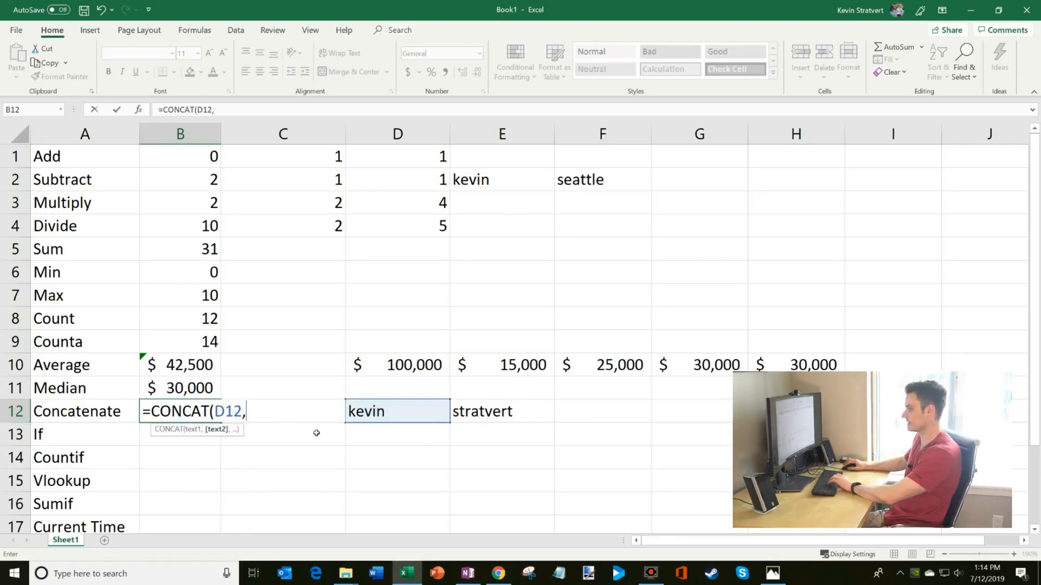
click(482, 416)
text())
key(Return)
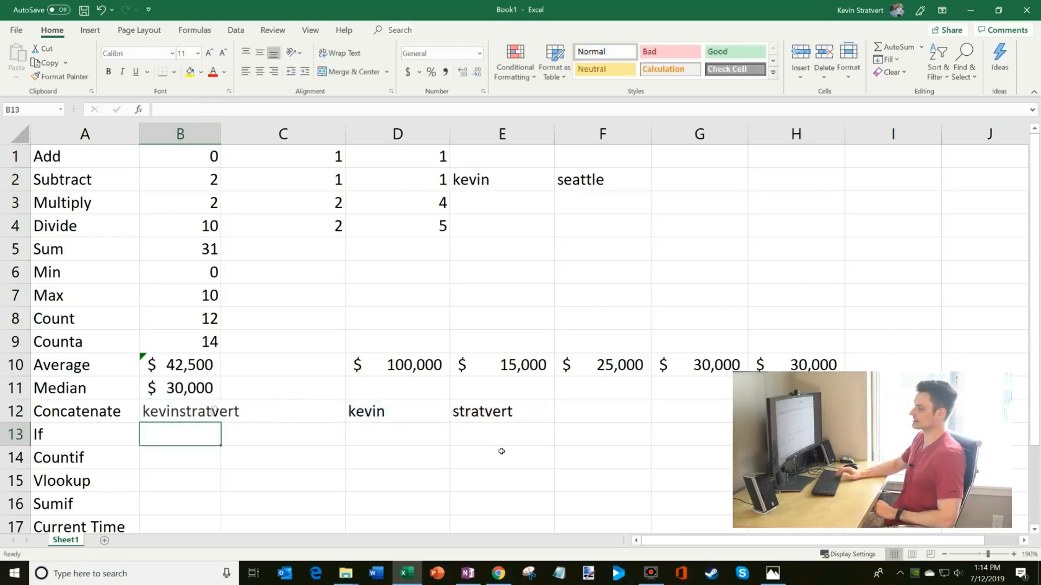
key(Up)
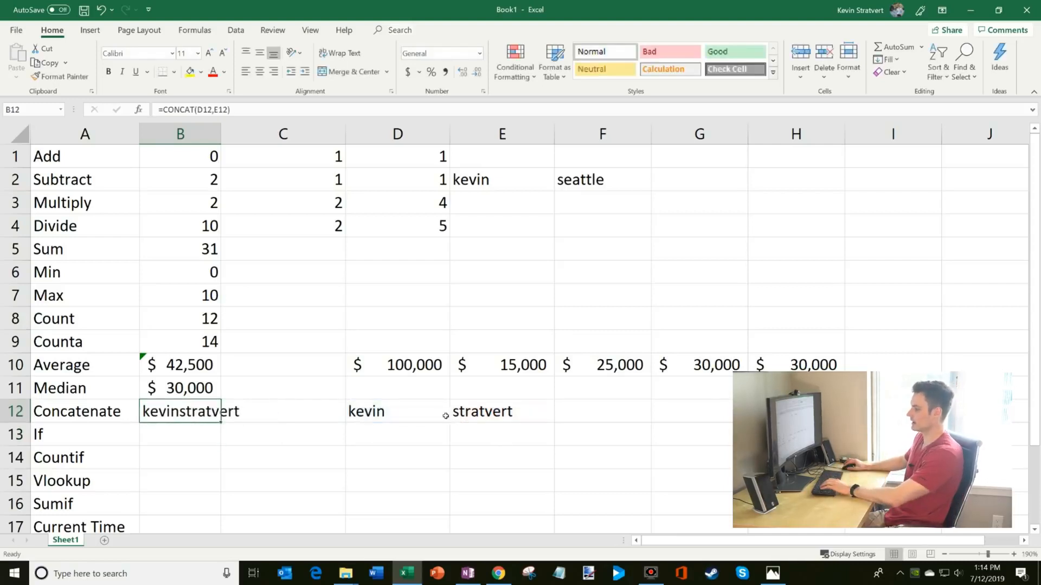
Move the last name from E12 to F12 and enter a single space in cell E12.
click(470, 413)
drag(504, 422, 609, 416)
click(506, 411)
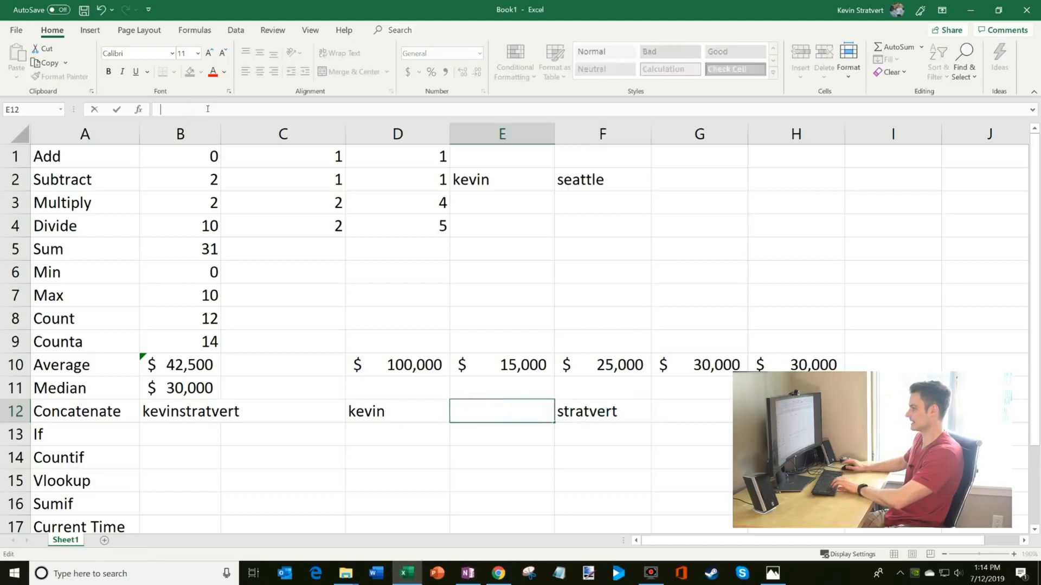
key(Down)
Insert E12 as the middle argument of the CONCAT formula in B12, between D12 and F12.
click(149, 413)
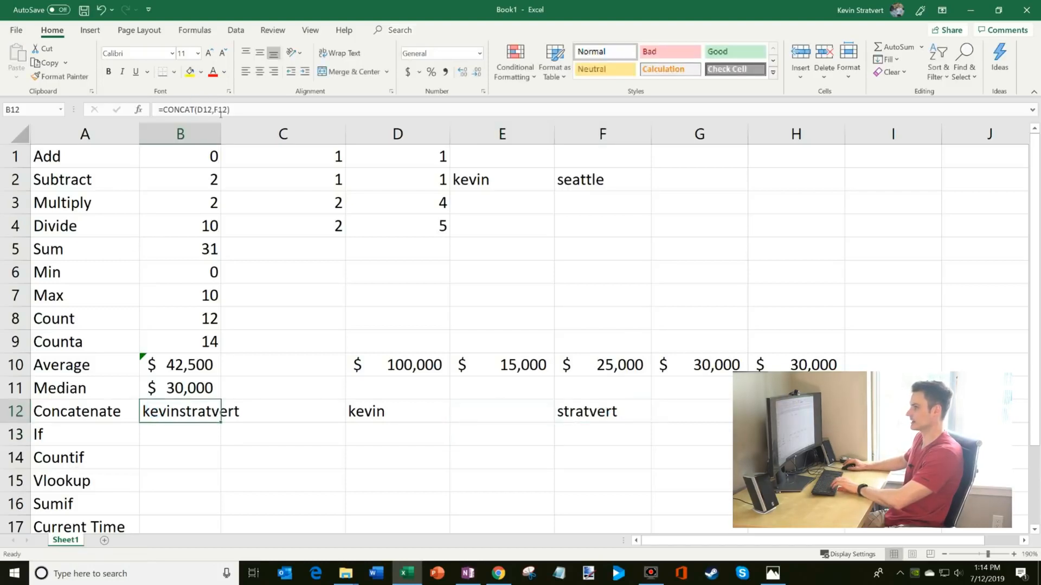
key(F2)
key(Left)
key(Left)
key(Left)
key(Left)
text(,)
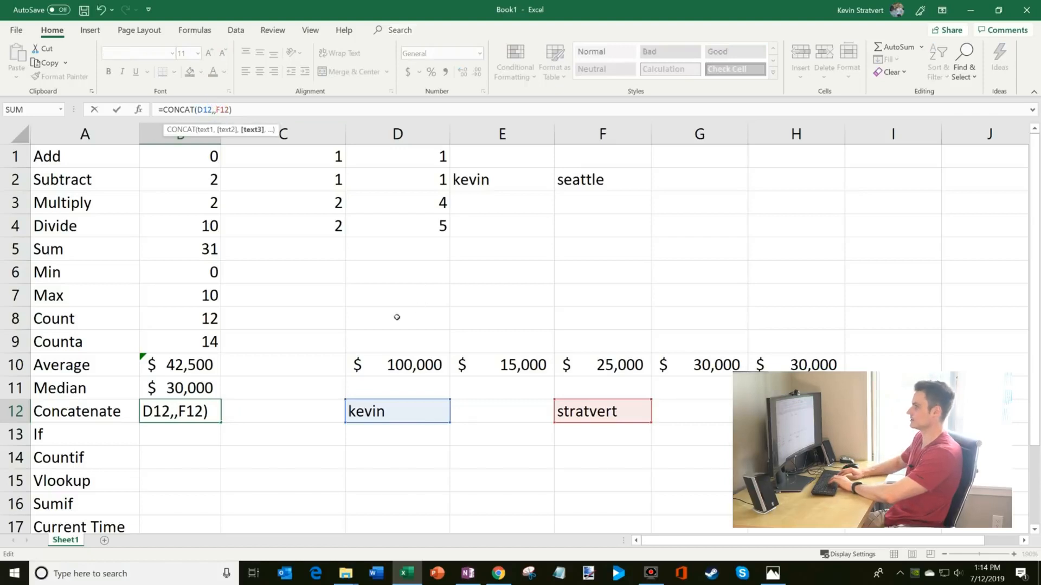
key(Left)
click(485, 413)
key(Return)
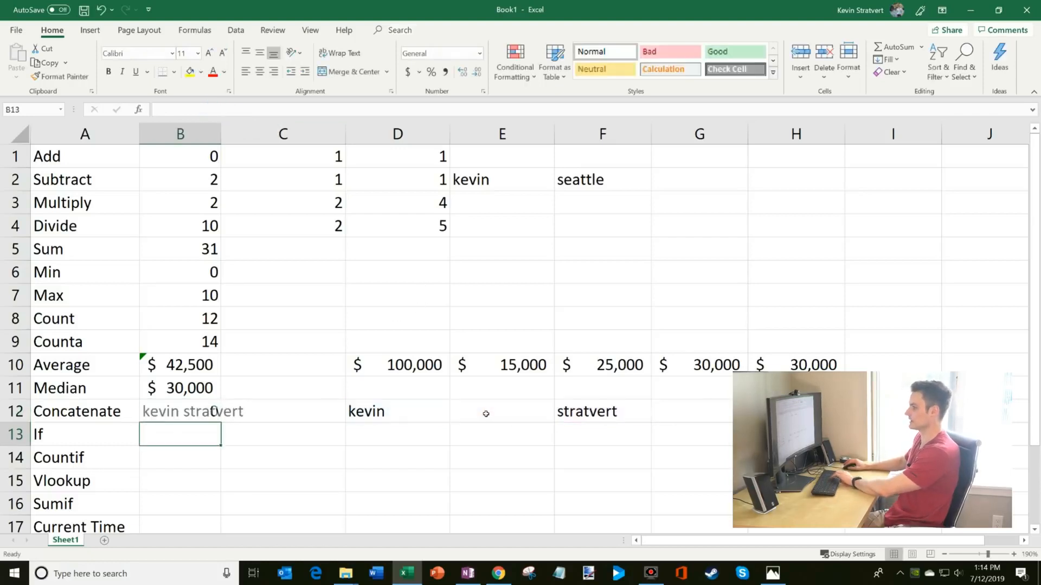
Enter "Smile" in cell D13 as the test value for the If row, and select cell B13.
key(Up)
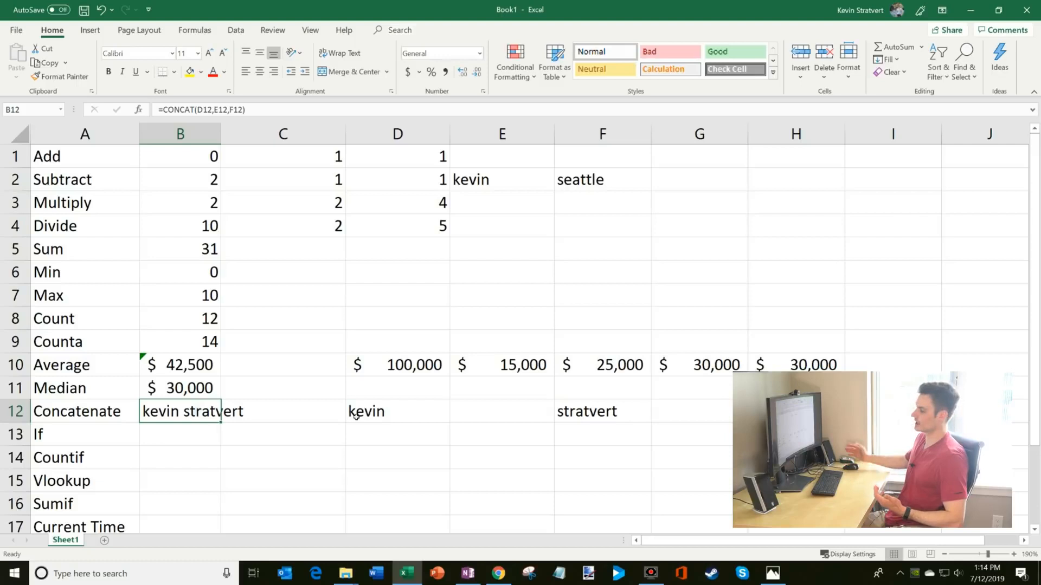
click(172, 437)
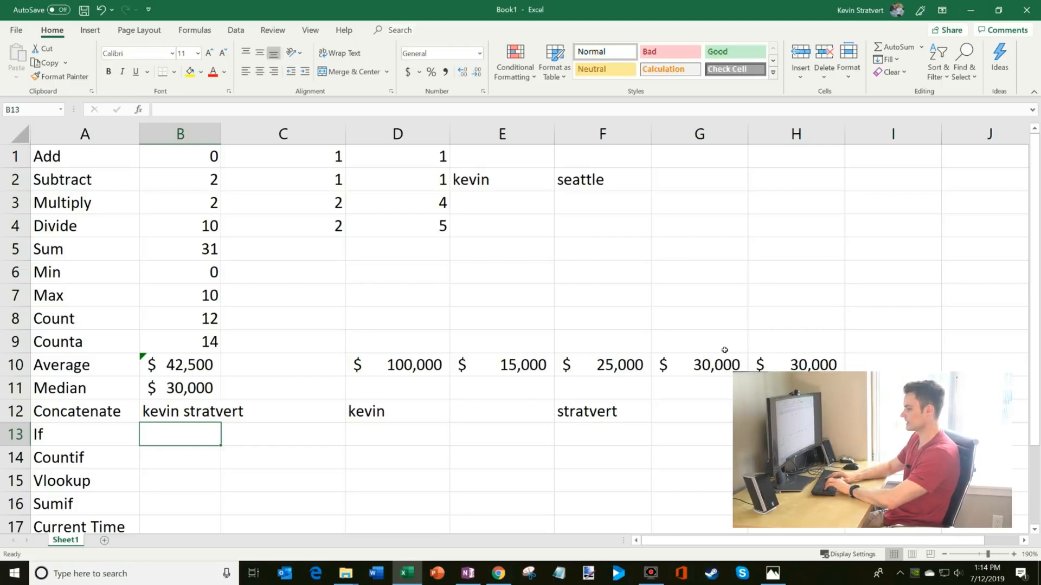
key(Right)
key(Right)
text(Smi)
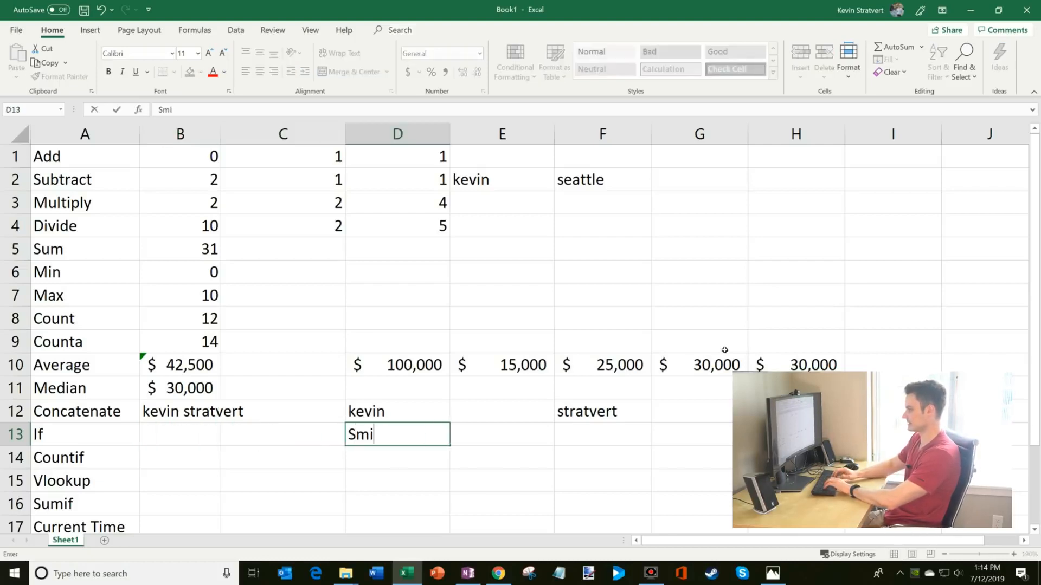
text(le)
key(Left)
key(Left)
text(=if)
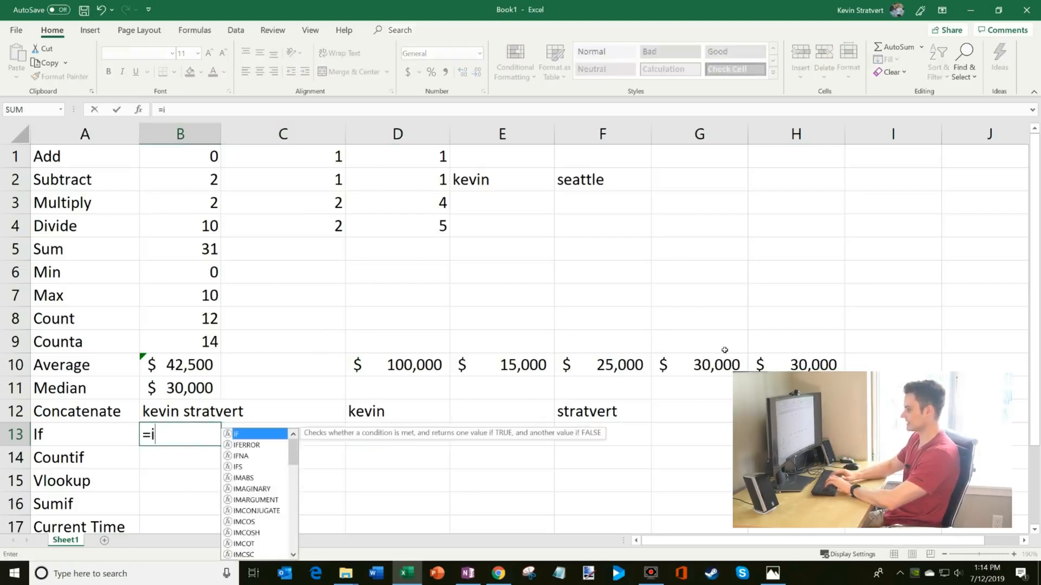
key(Return)
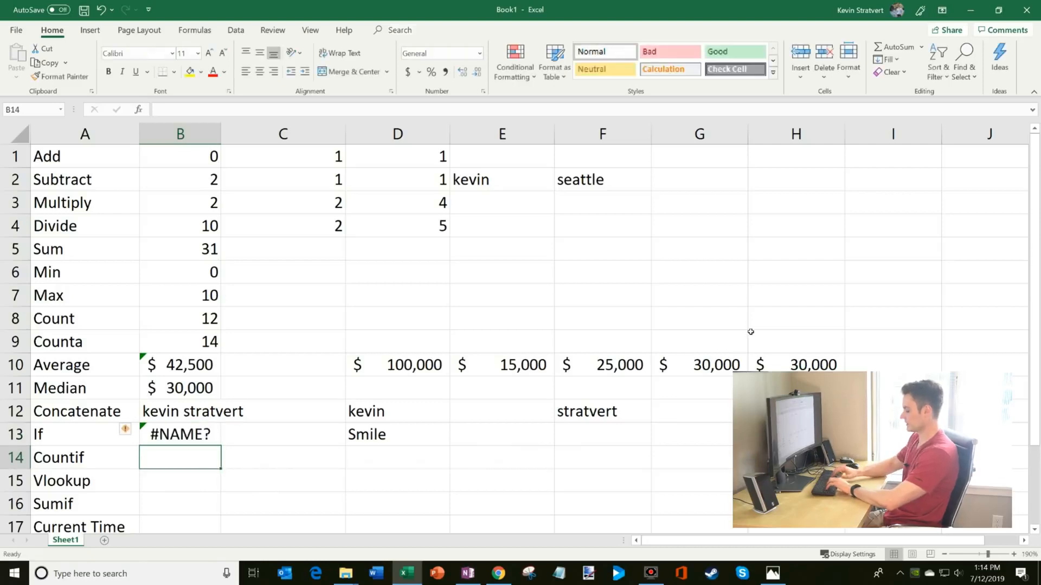
key(Up)
Enter an IF formula in cell B13 that returns "Yay" when D13 equals "smile" and "boo" otherwise.
text(=if()
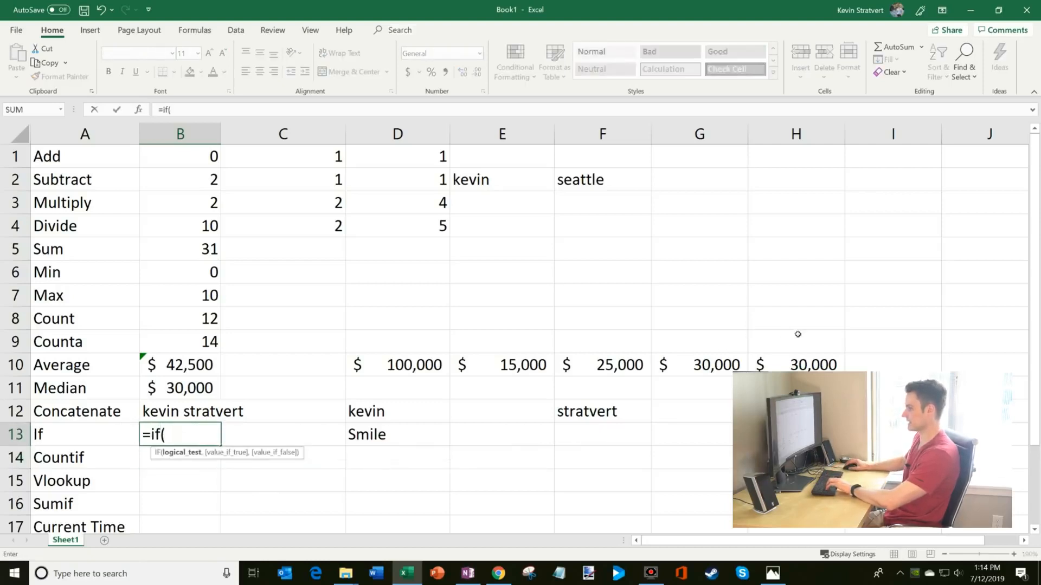
click(392, 441)
text(="smile)
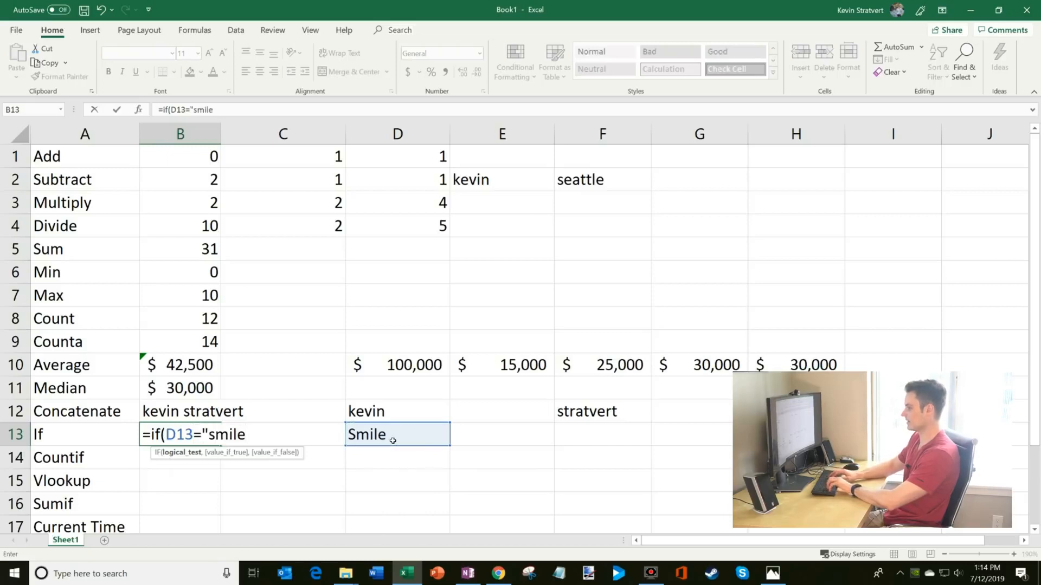
text(","Yay)
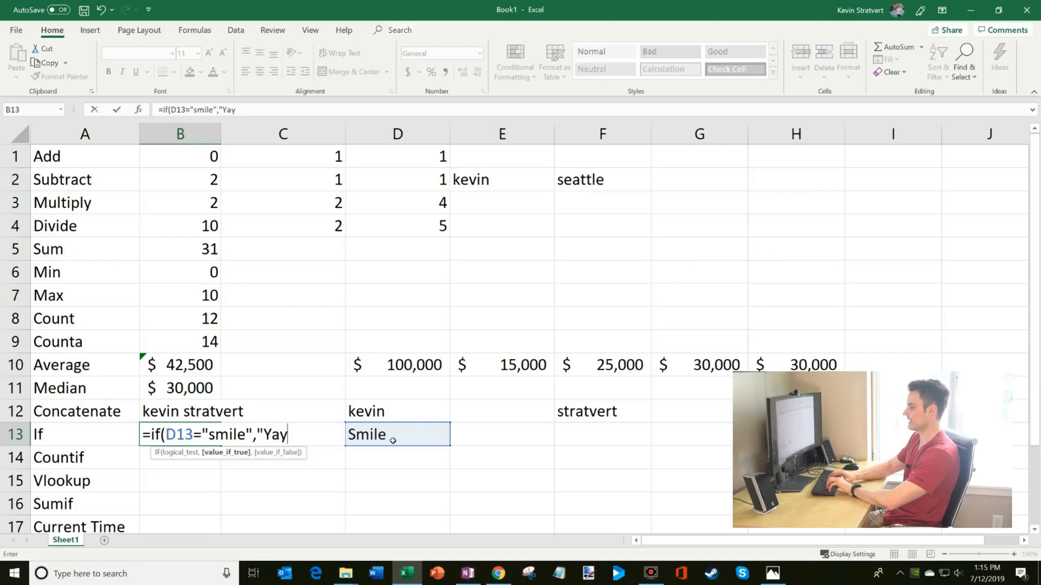
text(",)
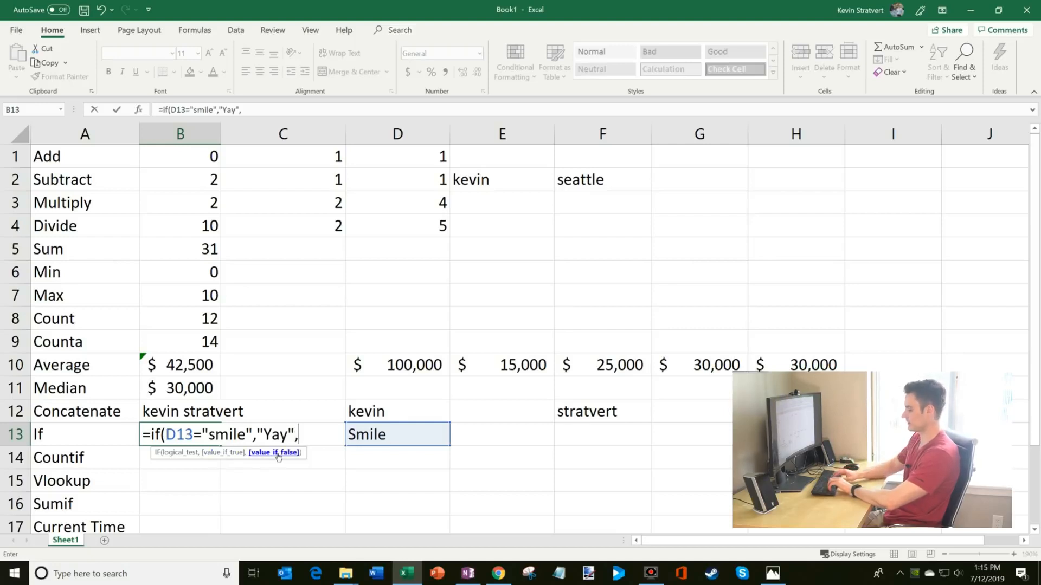
text("boo"))
key(Return)
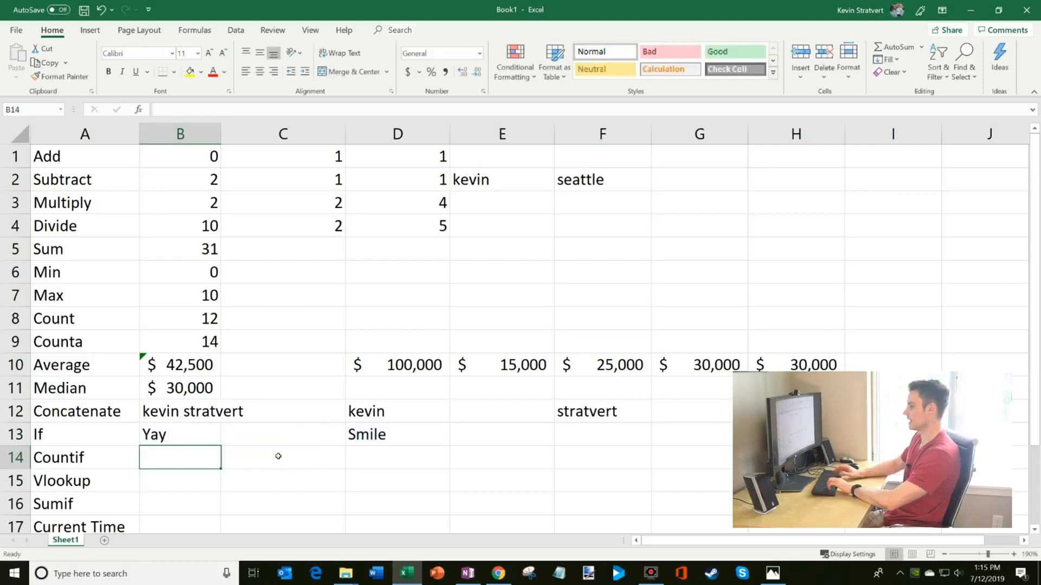
Replace the test value in cell D13 with "Frown" to try the IF formula's other outcome.
key(Up)
click(359, 437)
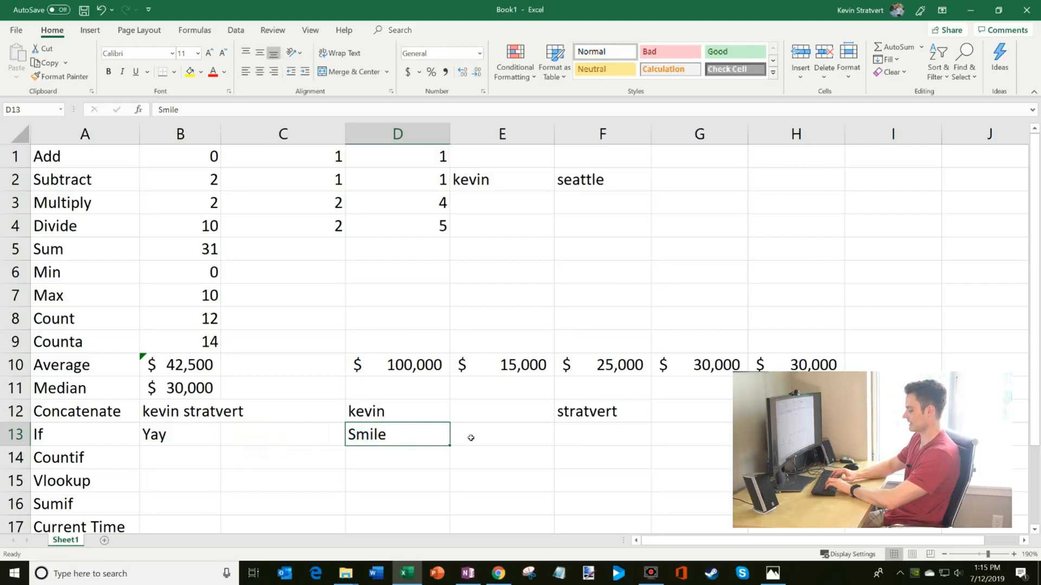
text(Frown)
key(Return)
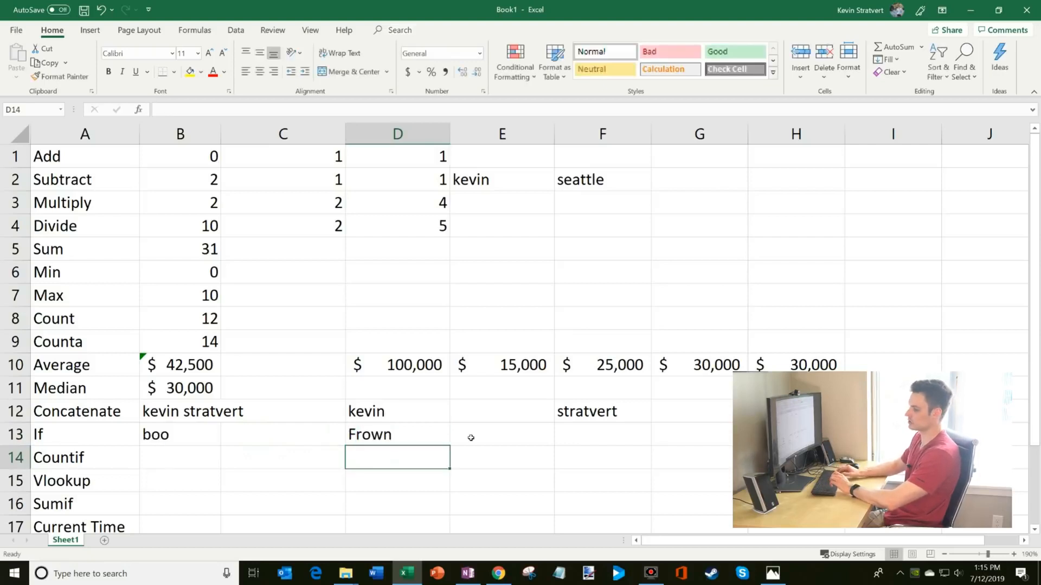
key(Up)
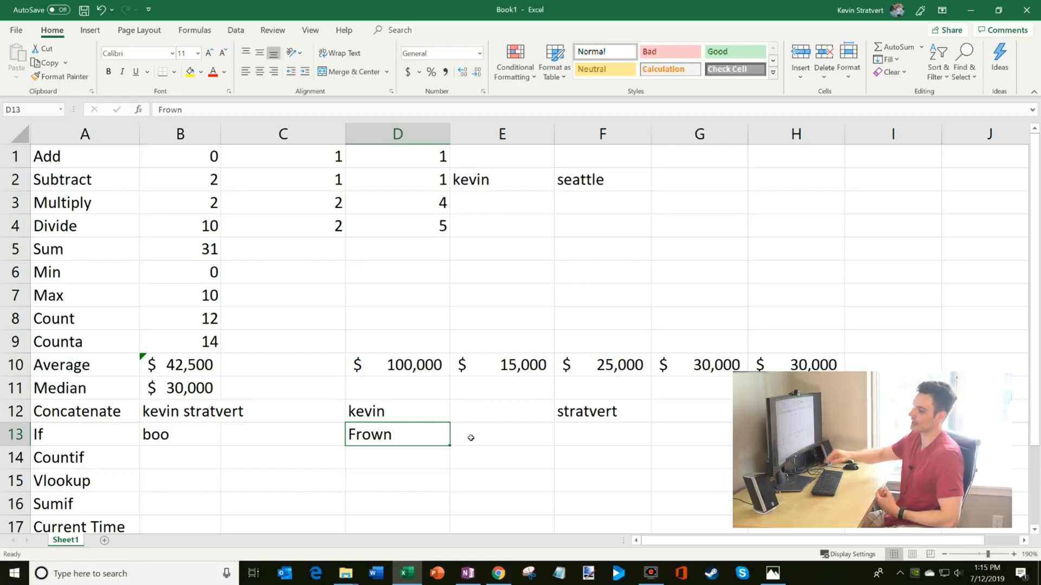
Enter a COUNTIF formula in cell B14 that counts the cells equal to 10 in B1:D4, and review it.
click(186, 465)
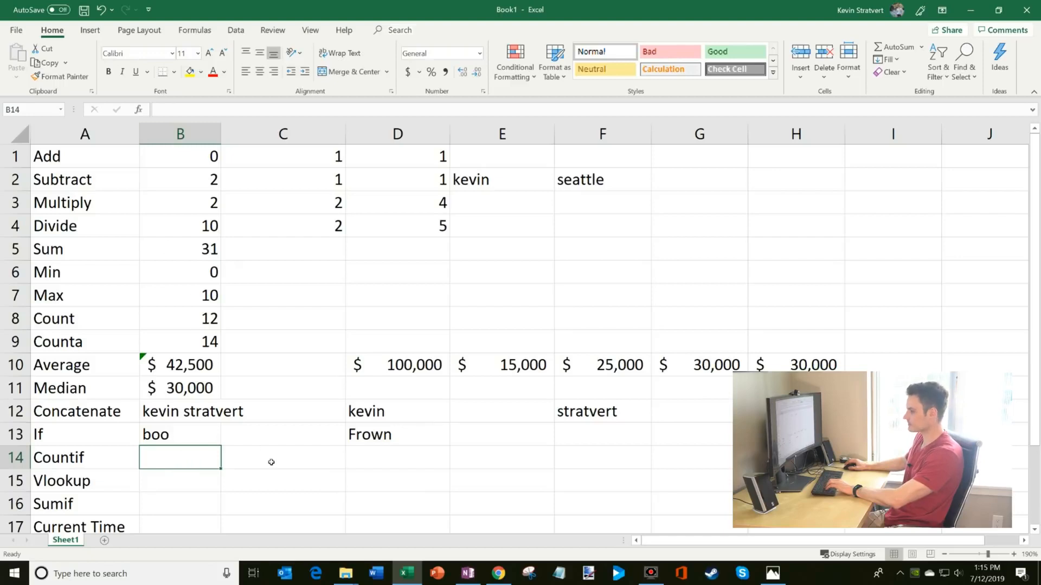
scroll(271, 462, down, 1)
click(396, 390)
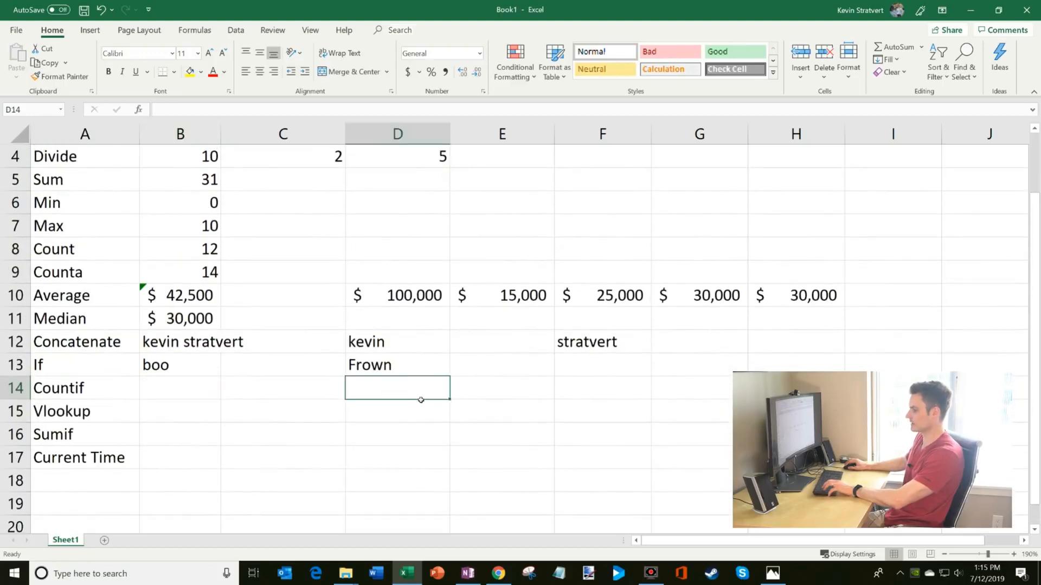
click(152, 386)
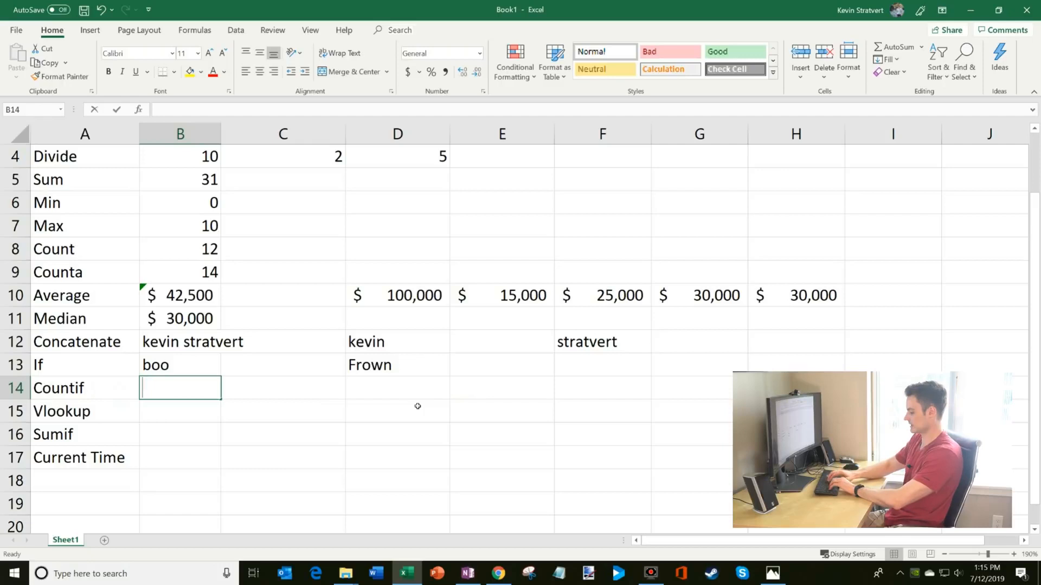
text(=countif()
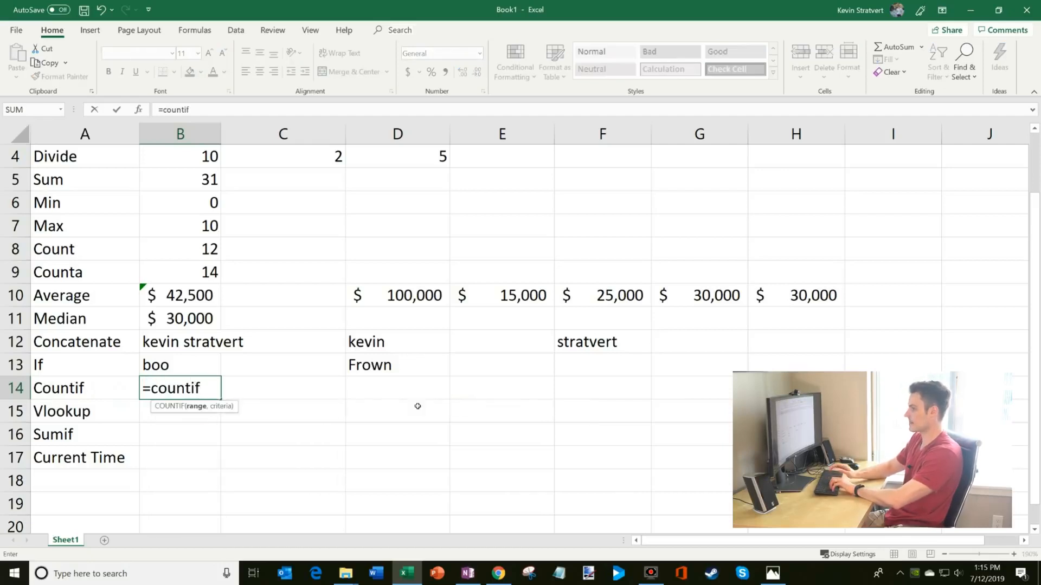
scroll(218, 314, up, 1)
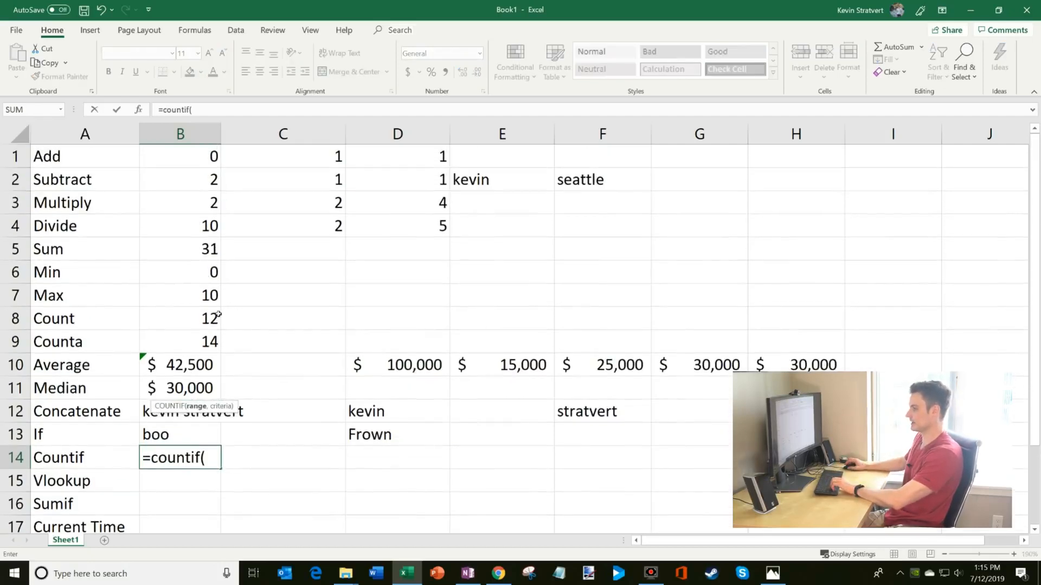
drag(187, 155, 403, 232)
text(,10)
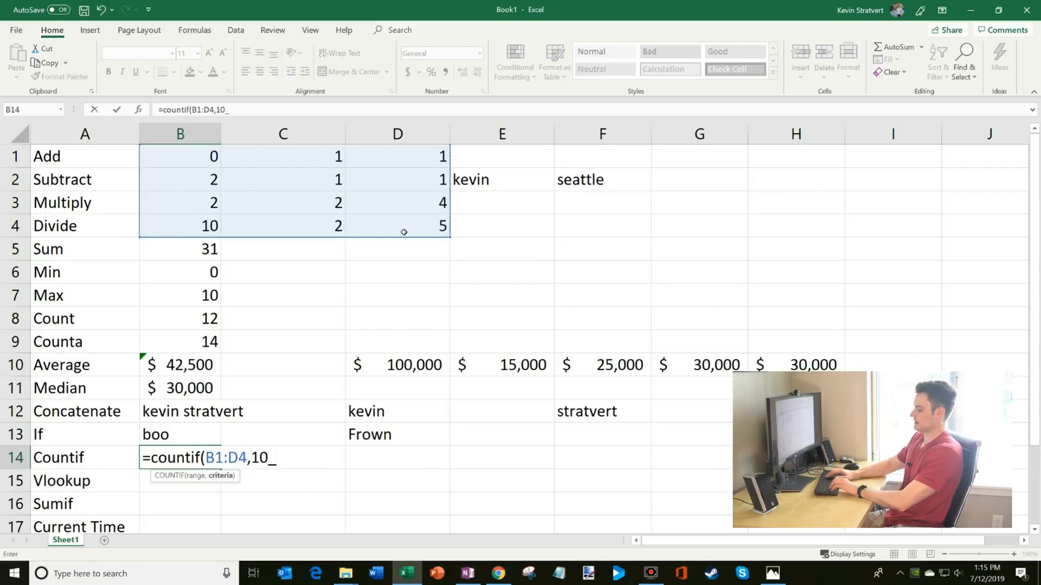
text())
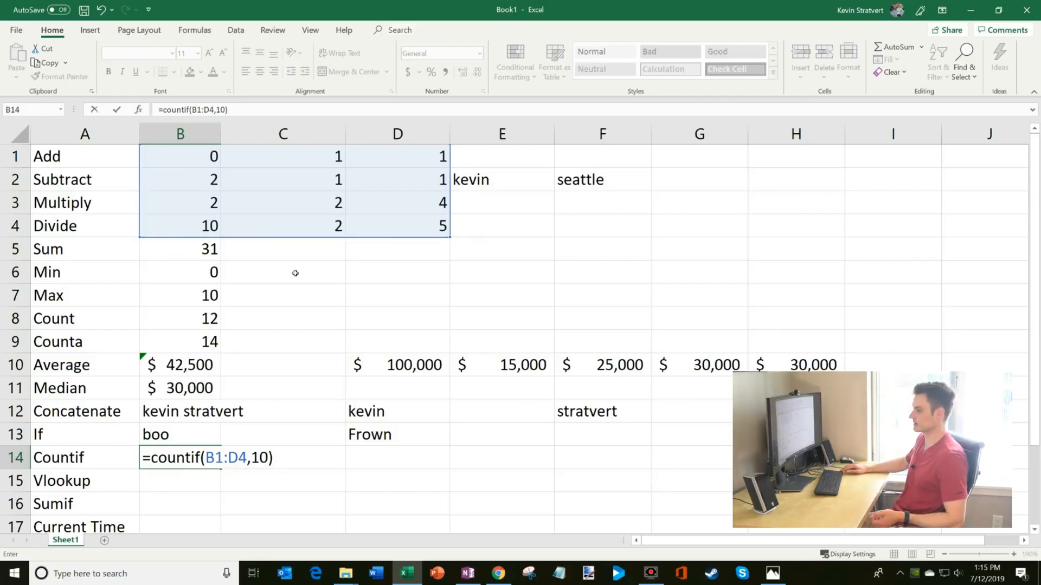
key(Return)
drag(211, 231, 434, 158)
click(197, 455)
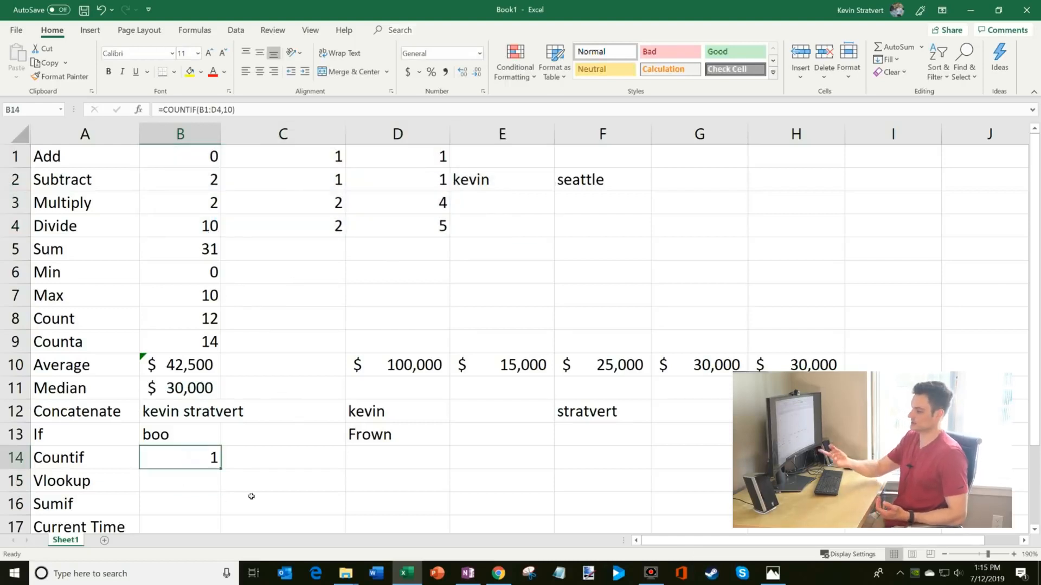
Enter three first names in cells D15 to D17 as the first column of the Vlookup table.
scroll(268, 482, down, 1)
scroll(268, 481, down, 1)
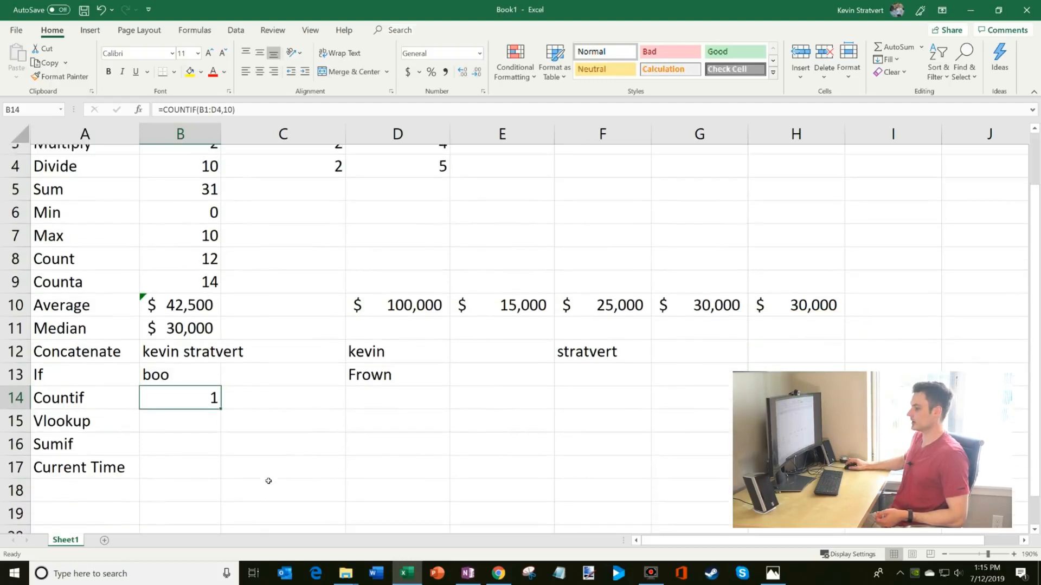
scroll(268, 481, up, 2)
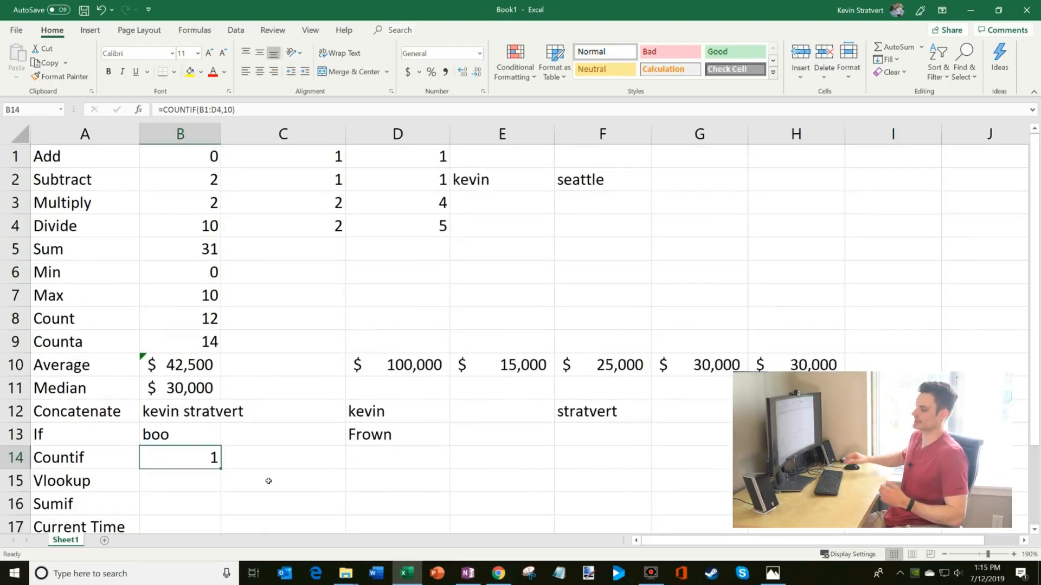
scroll(326, 412, down, 1)
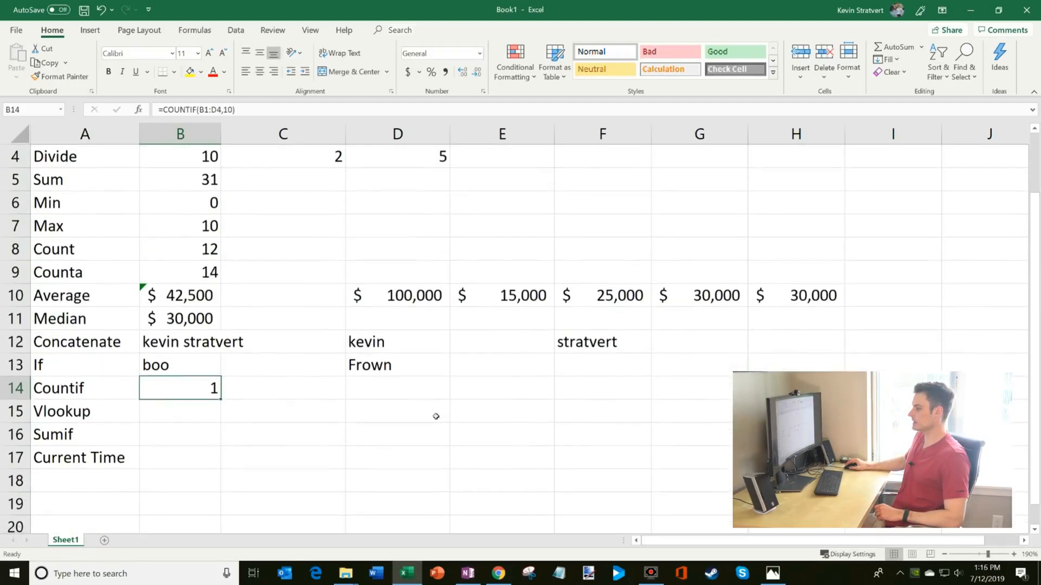
click(433, 412)
text(alex)
key(Return)
text(kevin)
key(Return)
text(steve)
Enter the colours blue, red and yellow in cells E15 to E17 beside the names.
click(544, 433)
key(Up)
text(blue)
key(Return)
text(red)
key(Return)
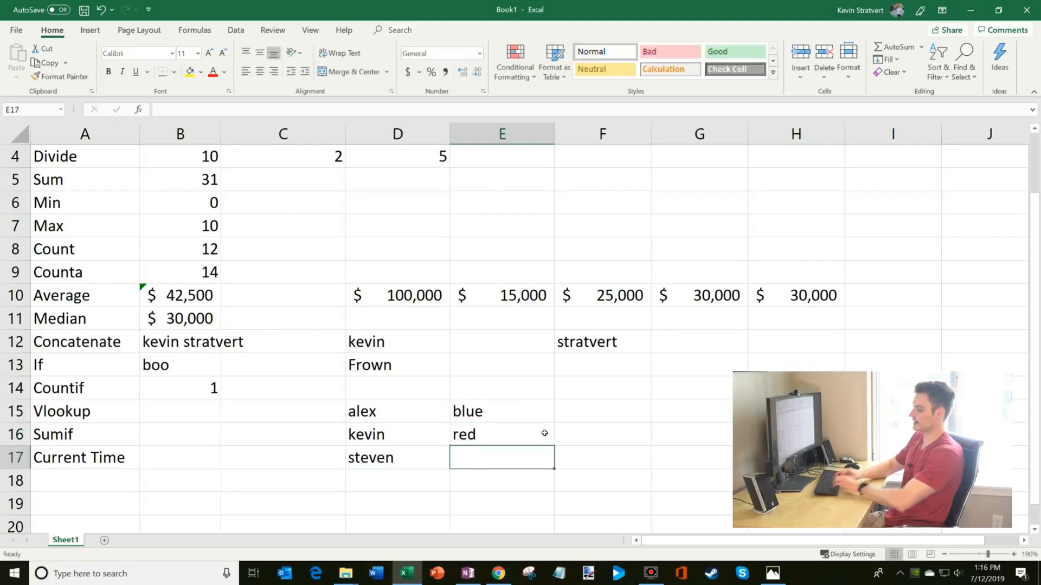
text(yellow)
key(Return)
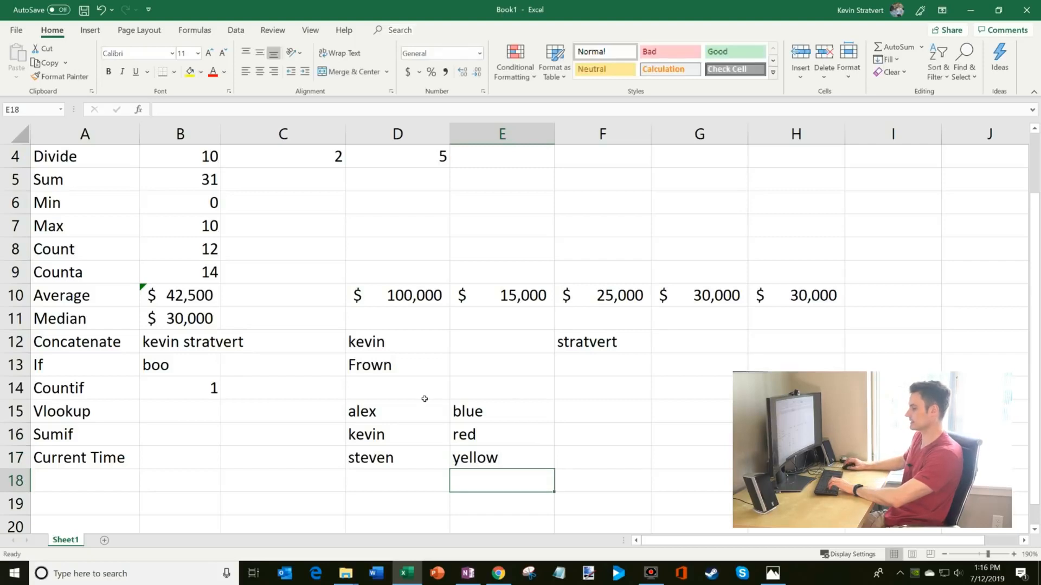
Enter a VLOOKUP formula in cell B15 that finds D16 in table D15:E17 and returns column 2 with an exact match (FALSE).
click(604, 440)
click(200, 409)
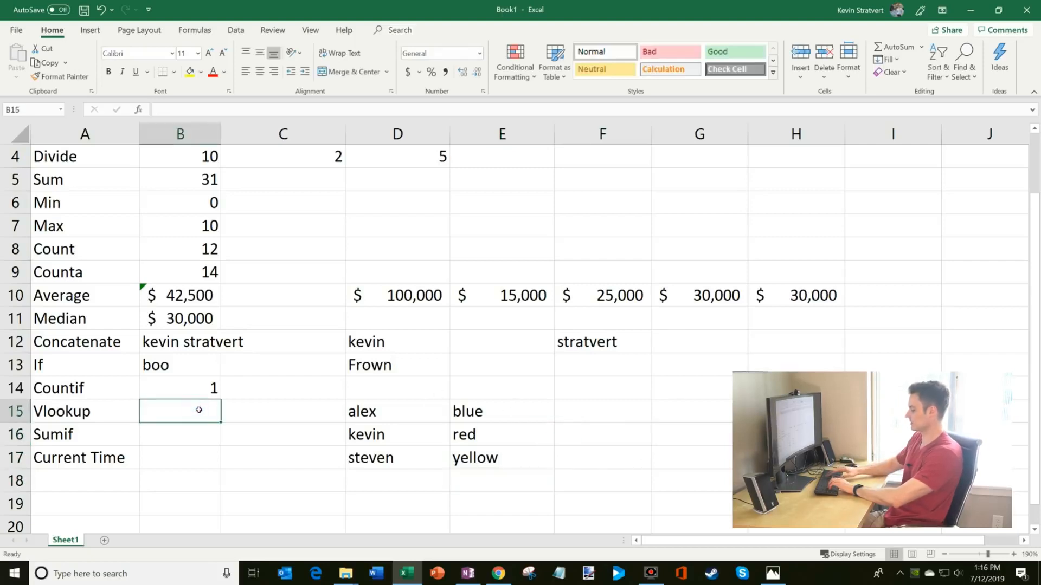
text(=)
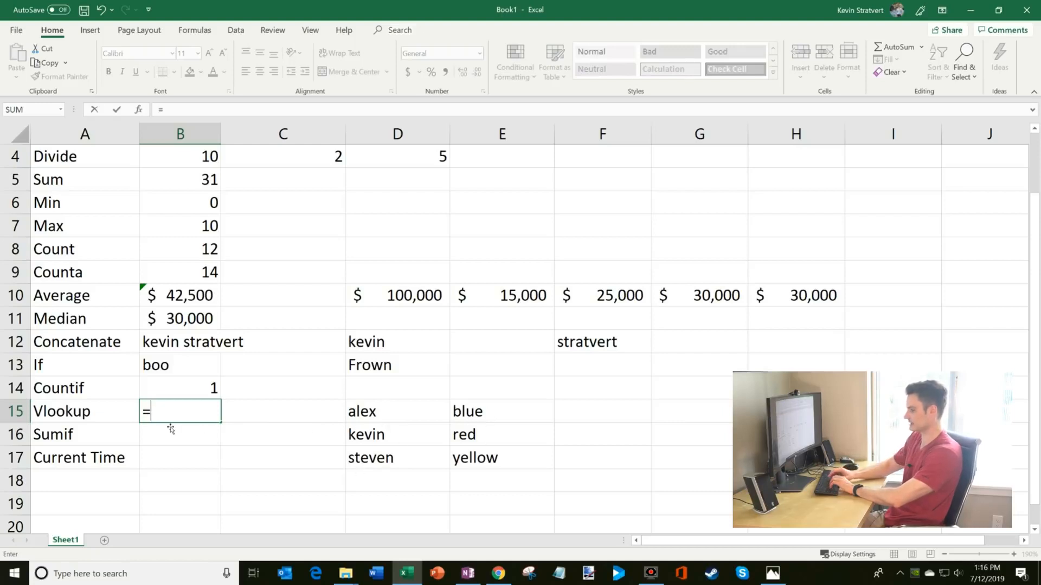
text(vlookup()
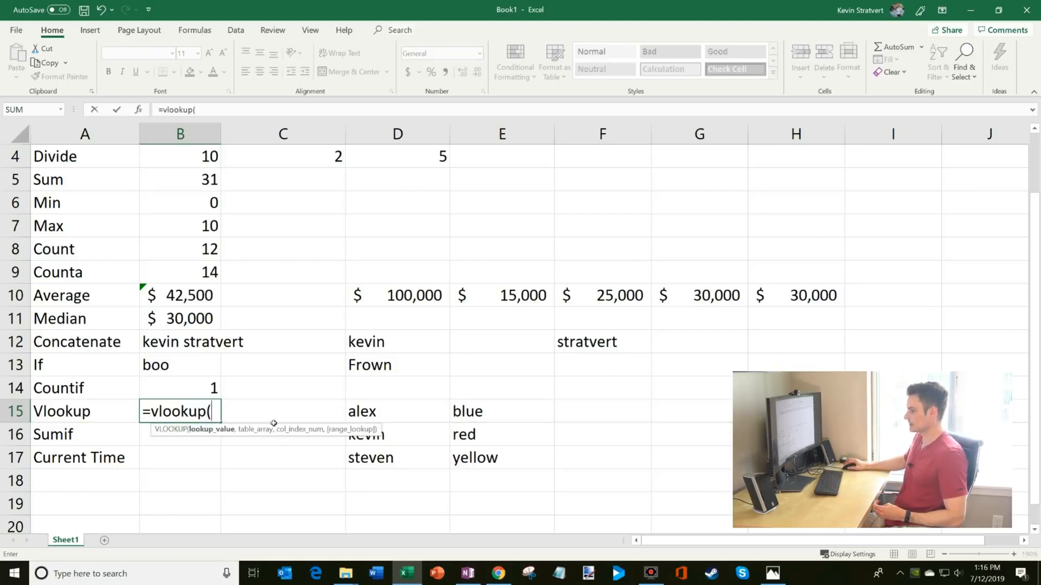
click(409, 438)
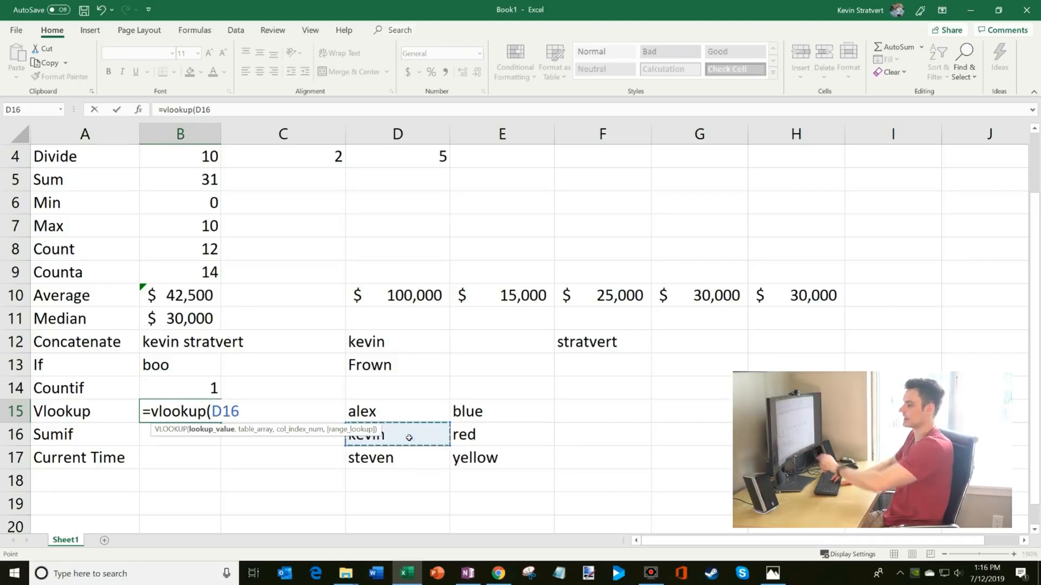
text(,)
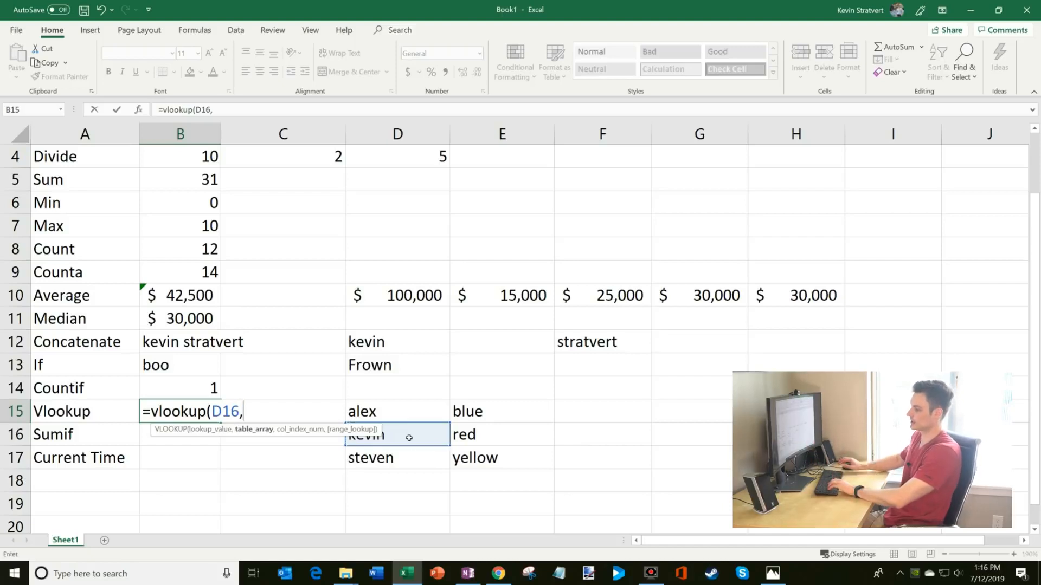
drag(422, 416, 508, 458)
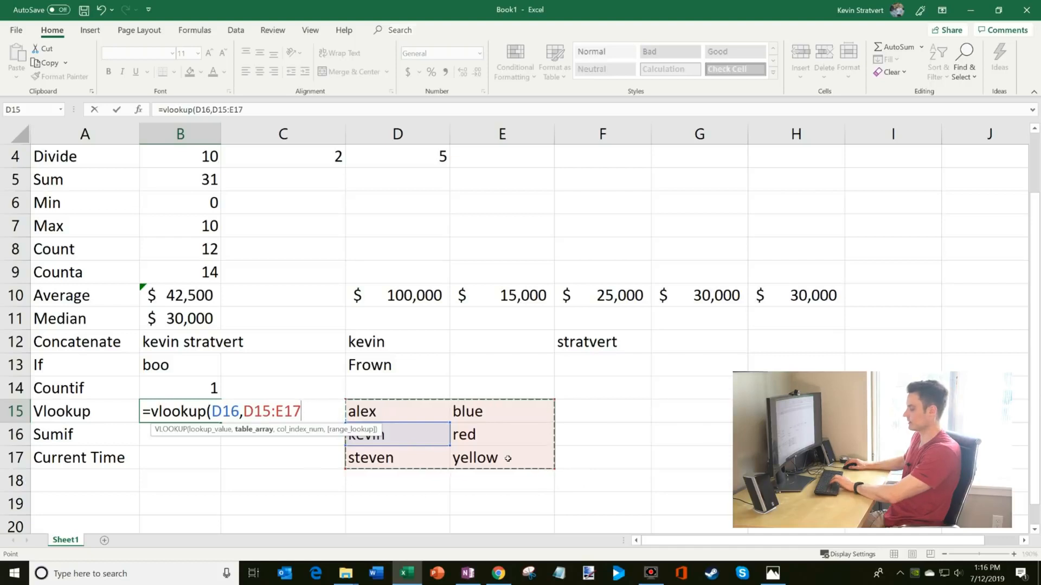
text(,)
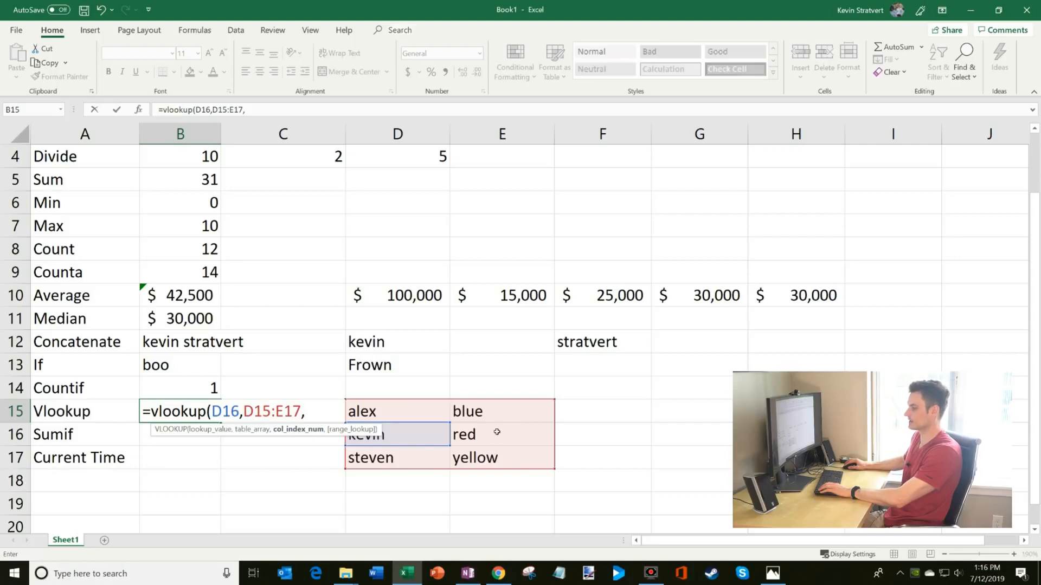
text(2)
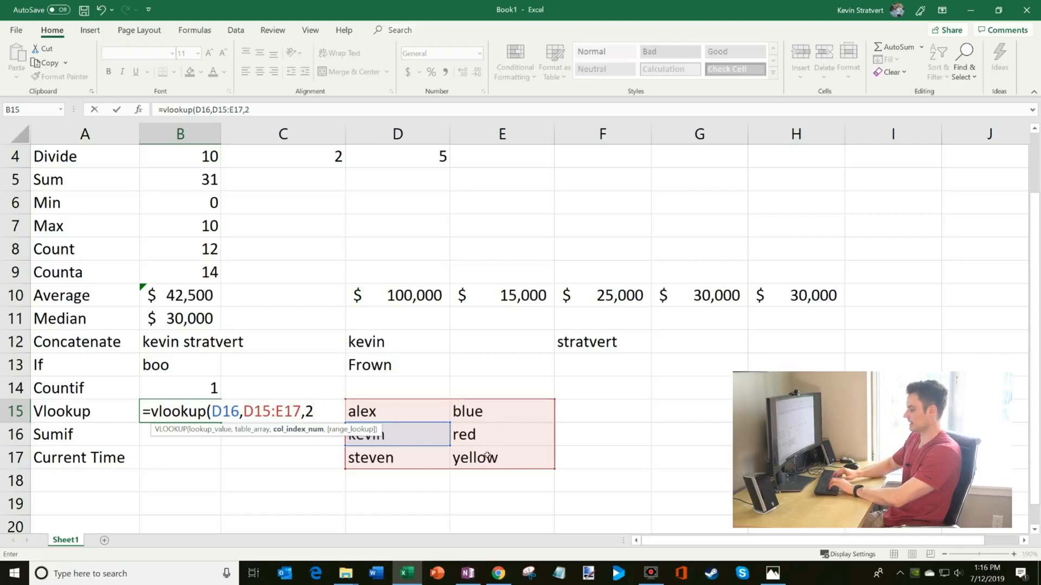
text(,)
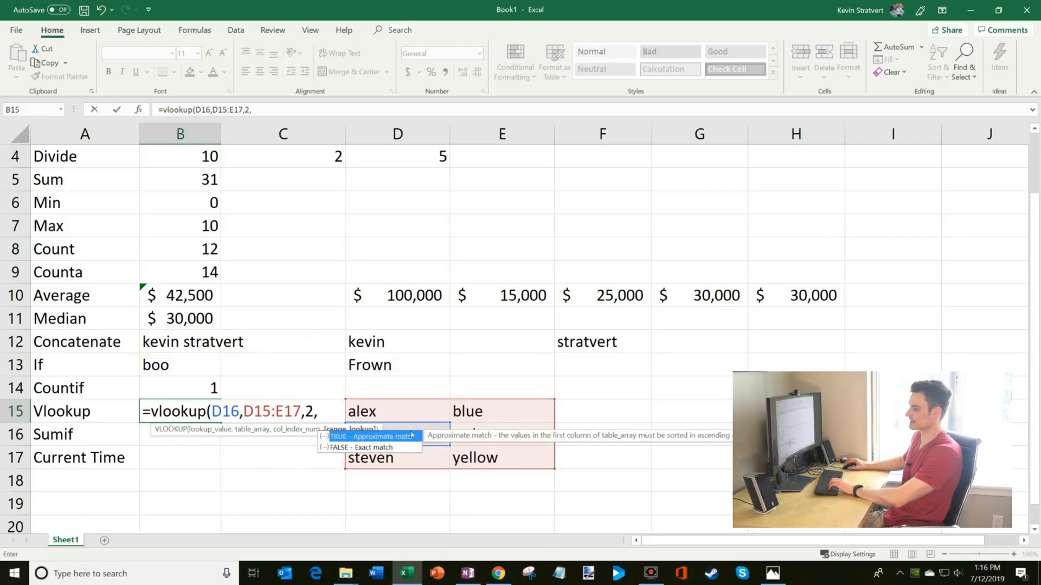
click(375, 448)
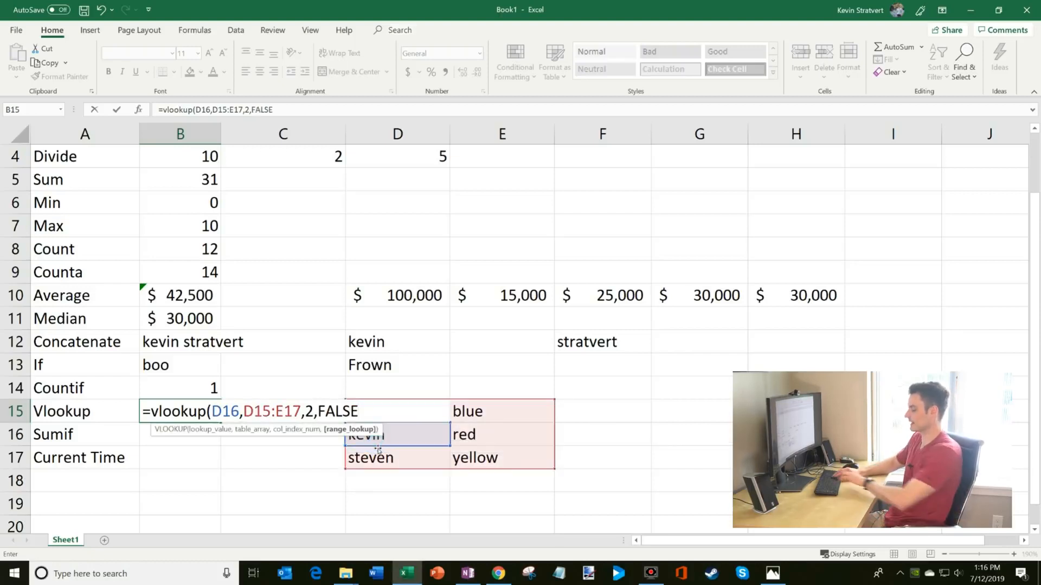
key(Return)
key(Up)
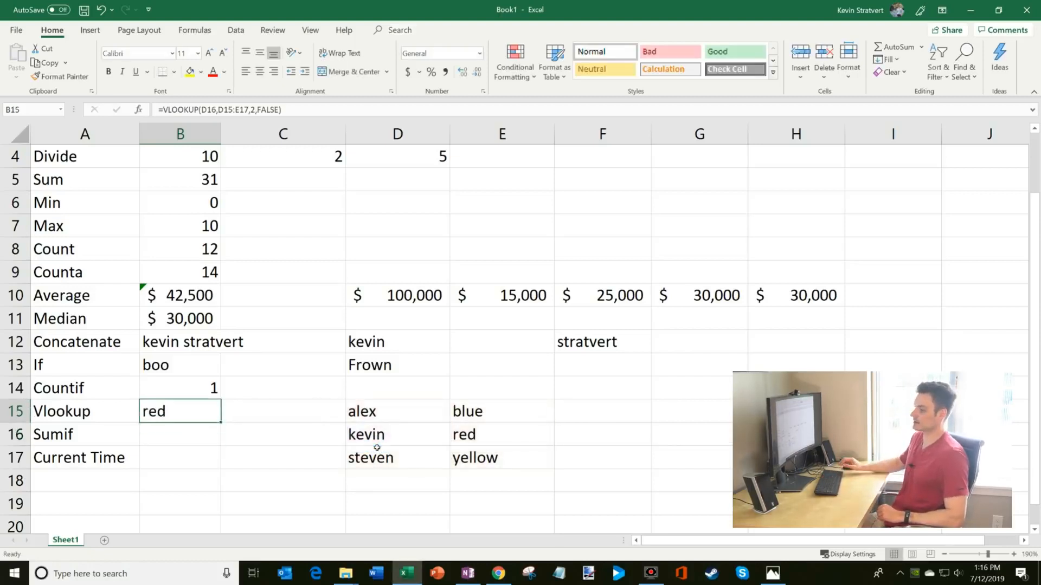
Review the names in D15:D17 and the matching colours in E15:E17 used by the VLOOKUP formula.
drag(393, 419, 381, 462)
click(392, 436)
click(505, 434)
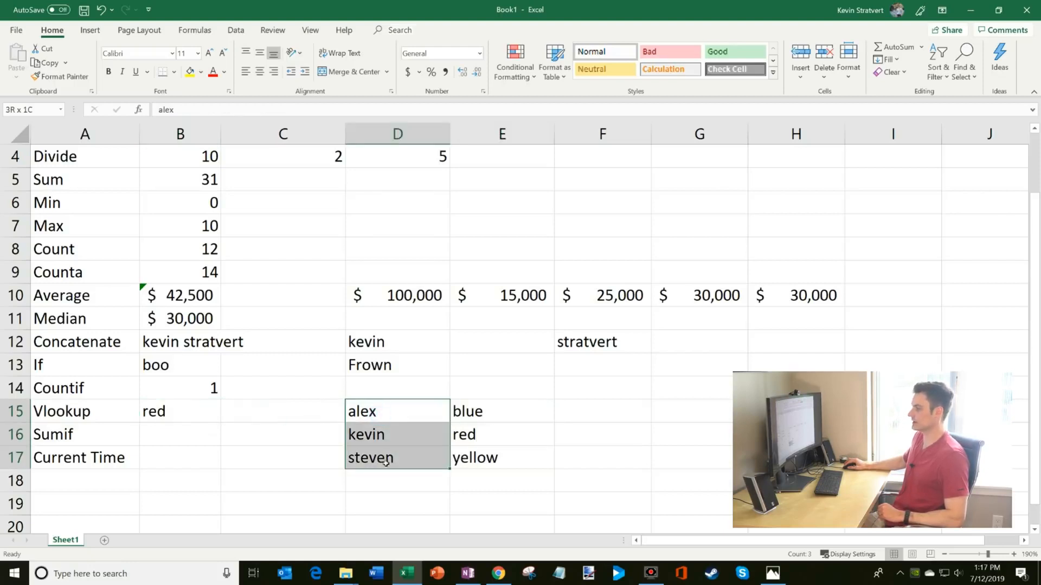
drag(489, 417, 492, 466)
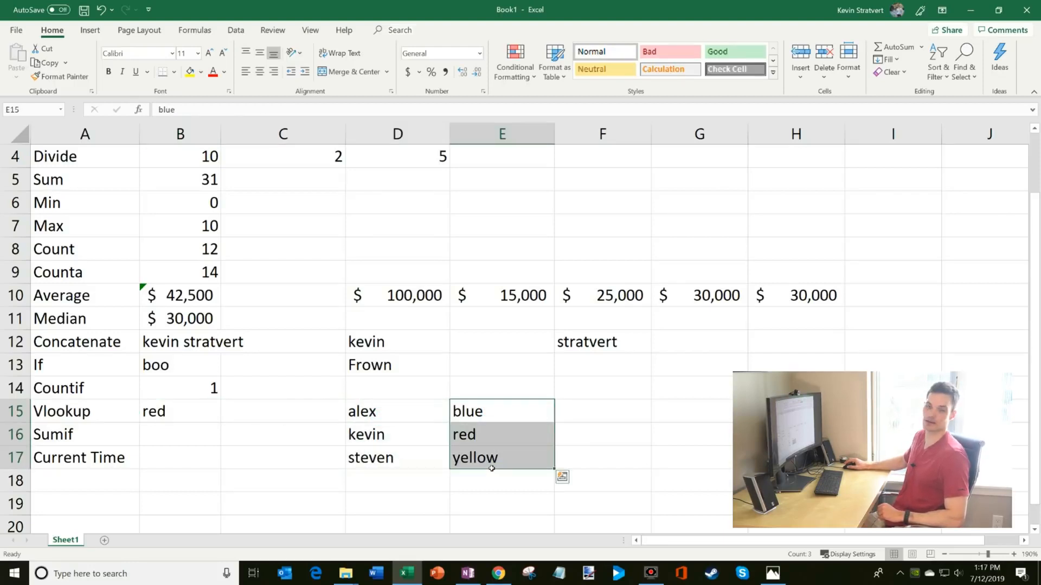
Replace the Vlookup table with three first names across D16 to F16, using the same name in E16 and F16.
click(173, 435)
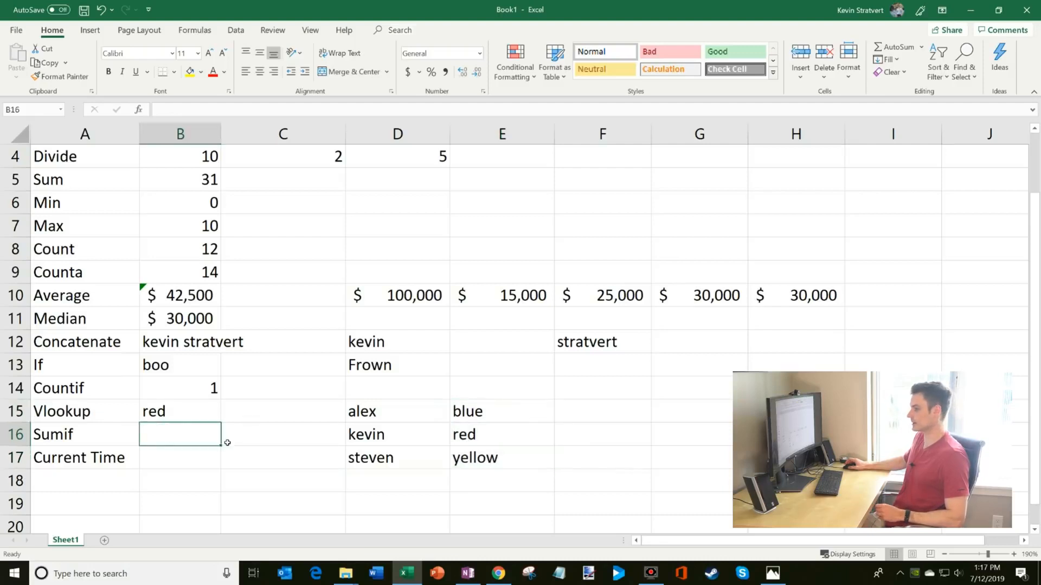
scroll(226, 441, up, 1)
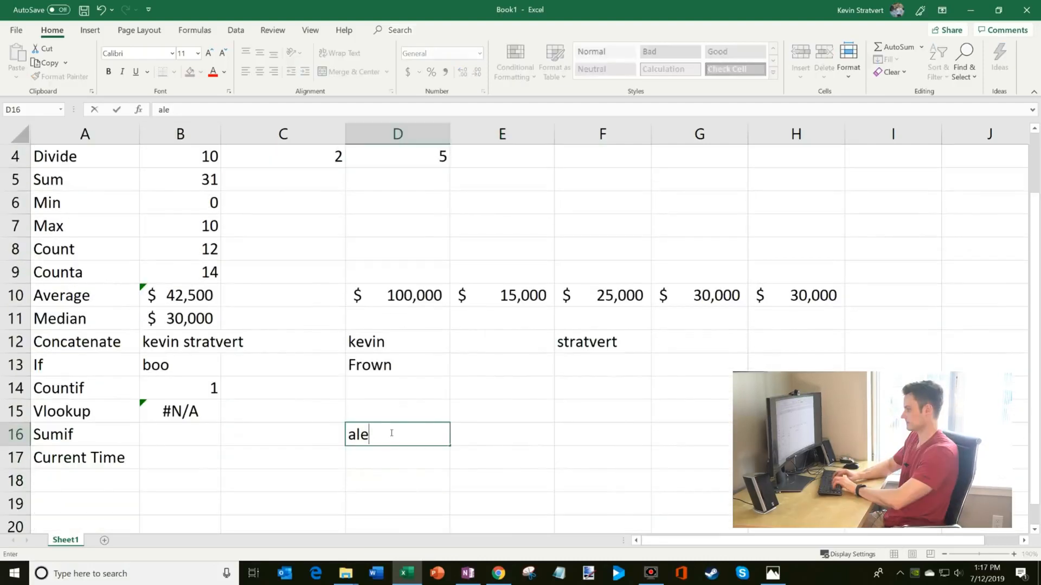
text(x)
key(Tab)
text(ke)
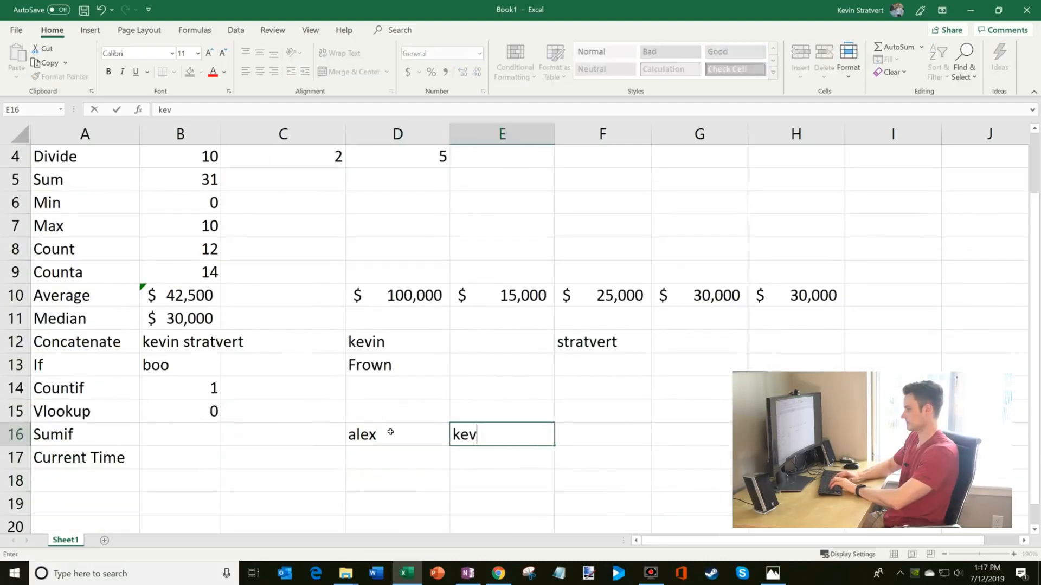
text(vin)
key(Tab)
text(kevin)
key(Return)
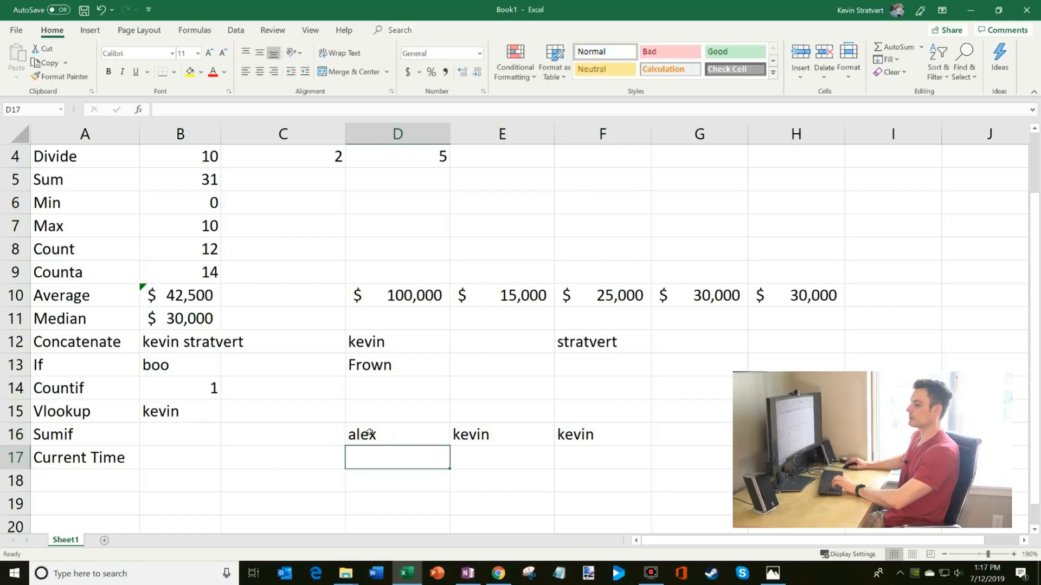
Enter the values 5, 10 and 5 in cells D17 to F17 beneath the names.
click(199, 434)
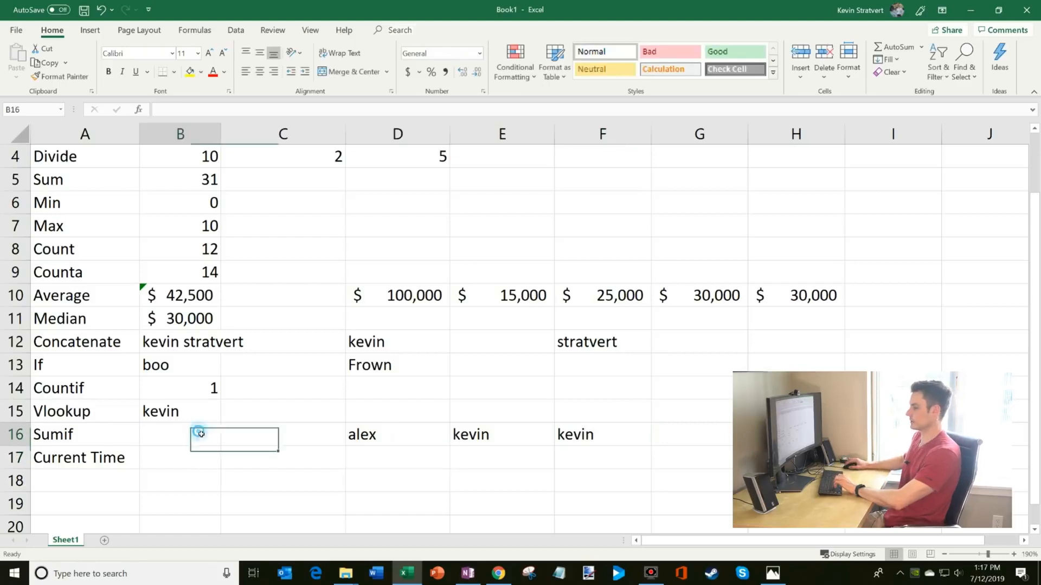
click(391, 467)
text(5)
key(Tab)
text(10)
key(Tab)
text(5)
key(Left)
key(Left)
key(Right)
key(Right)
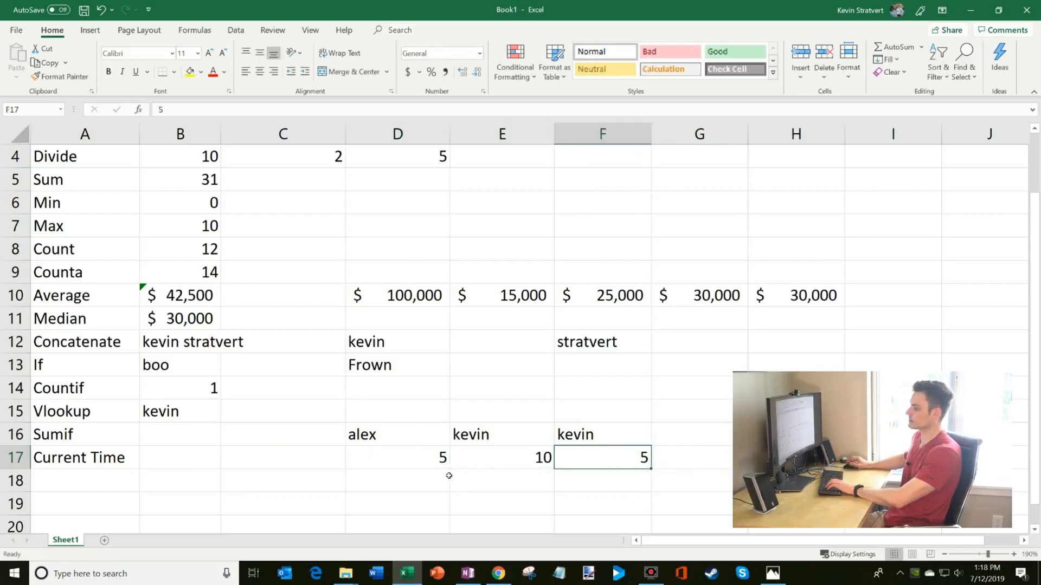
Enter a SUMIF formula in cell B16 with range D16:F17, criteria E16 and sum range D17:F17.
drag(544, 461, 597, 437)
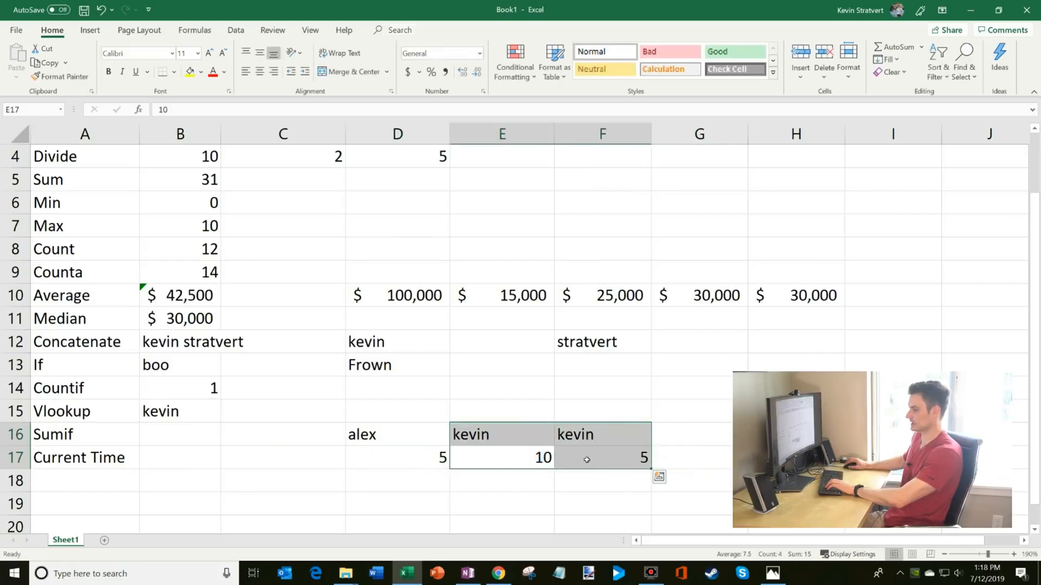
click(586, 458)
click(173, 437)
text(=sumif()
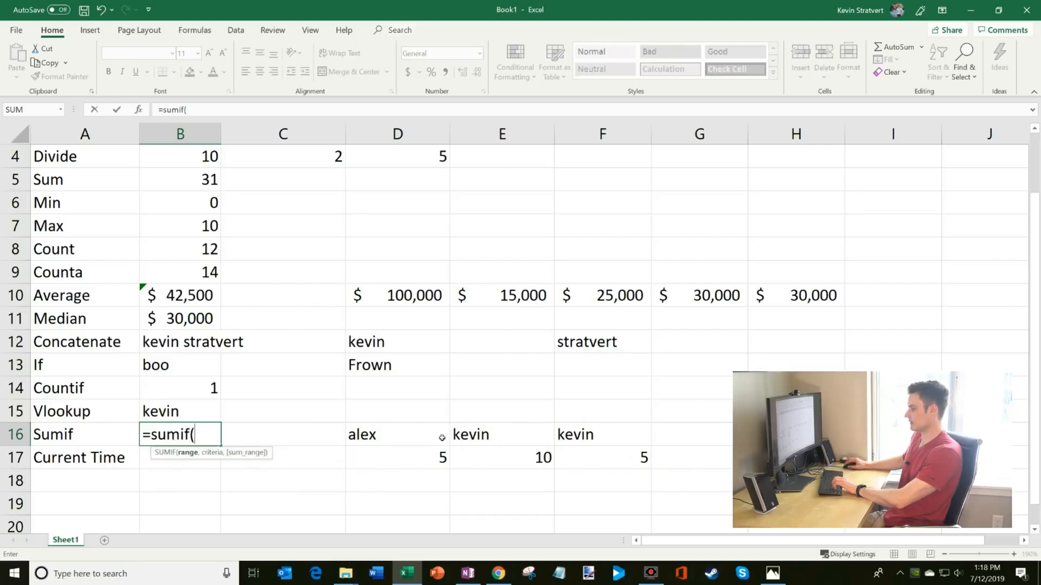
drag(442, 438, 620, 467)
text(,)
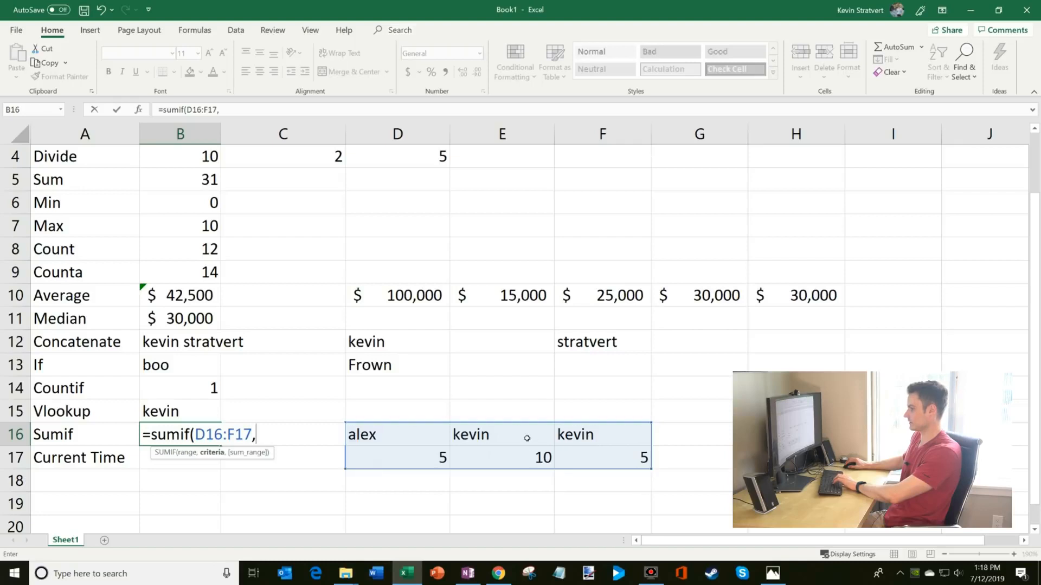
click(518, 437)
text(,)
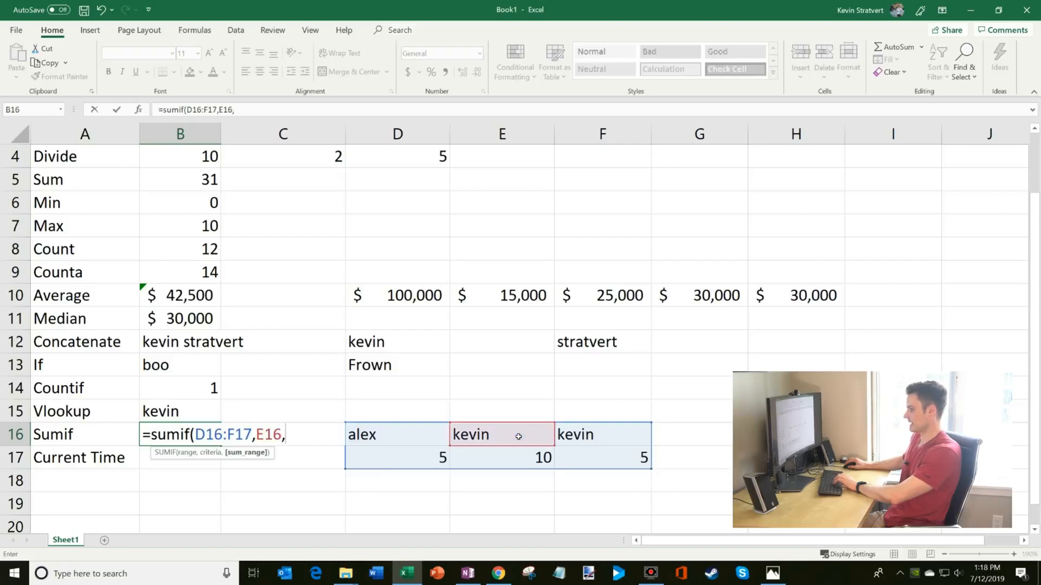
drag(444, 459, 616, 458)
key(Return)
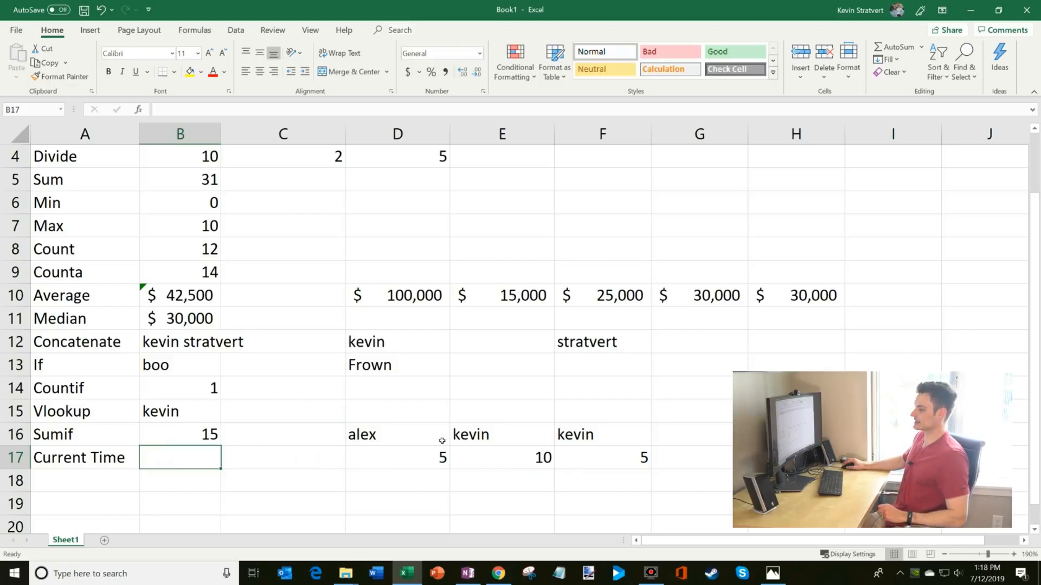
Examine the two matching names and their values in E16:F17 that the SUMIF formula adds.
drag(484, 437, 619, 459)
click(523, 458)
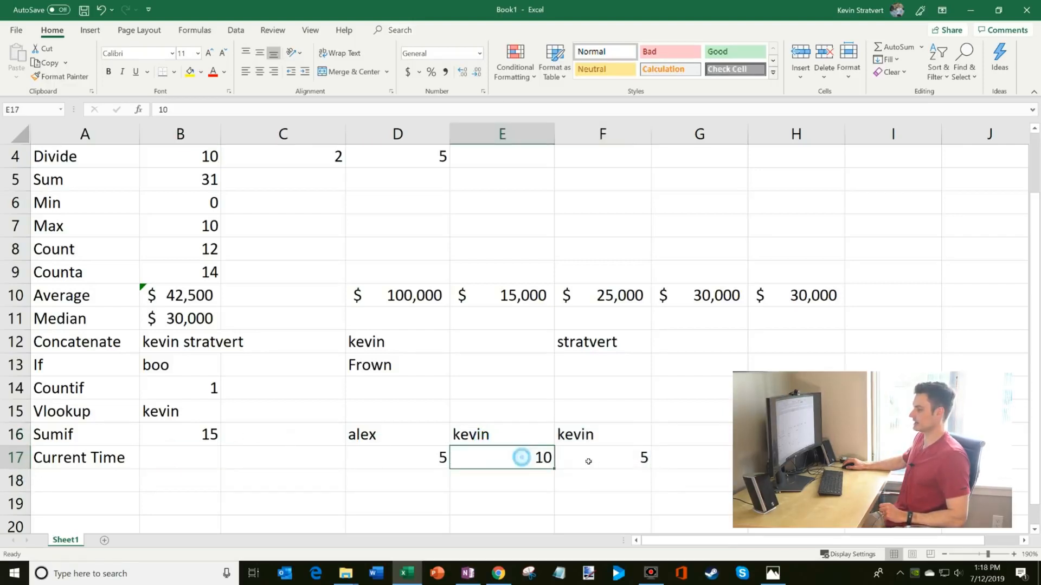
click(593, 458)
Clear the arguments of the SUMIF formula in B16 and re-enter them as range D16:F17, criteria E16 and sum range D17:F17.
click(202, 437)
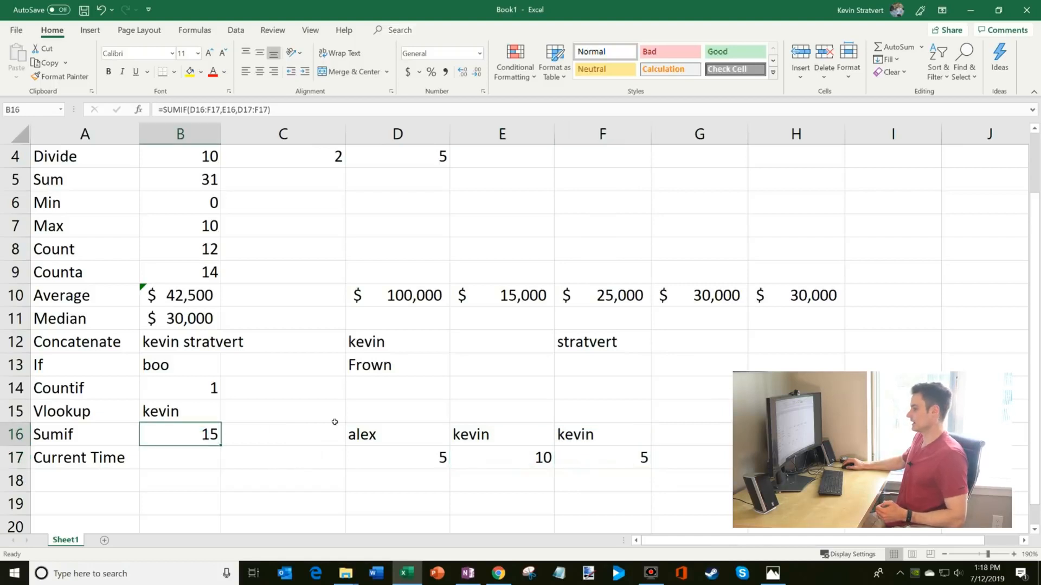
click(300, 114)
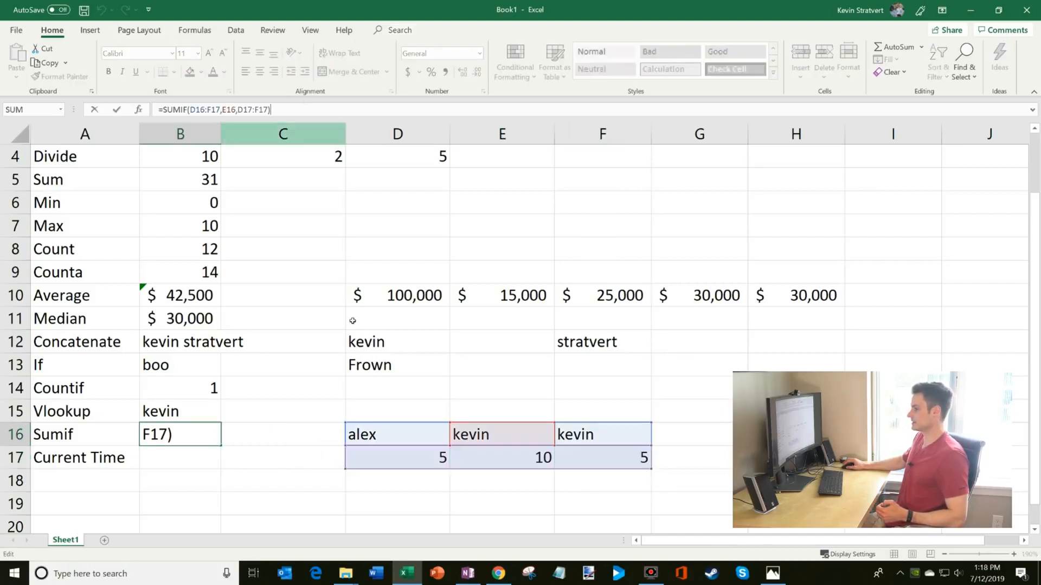
drag(271, 109, 196, 111)
key(BackSpace)
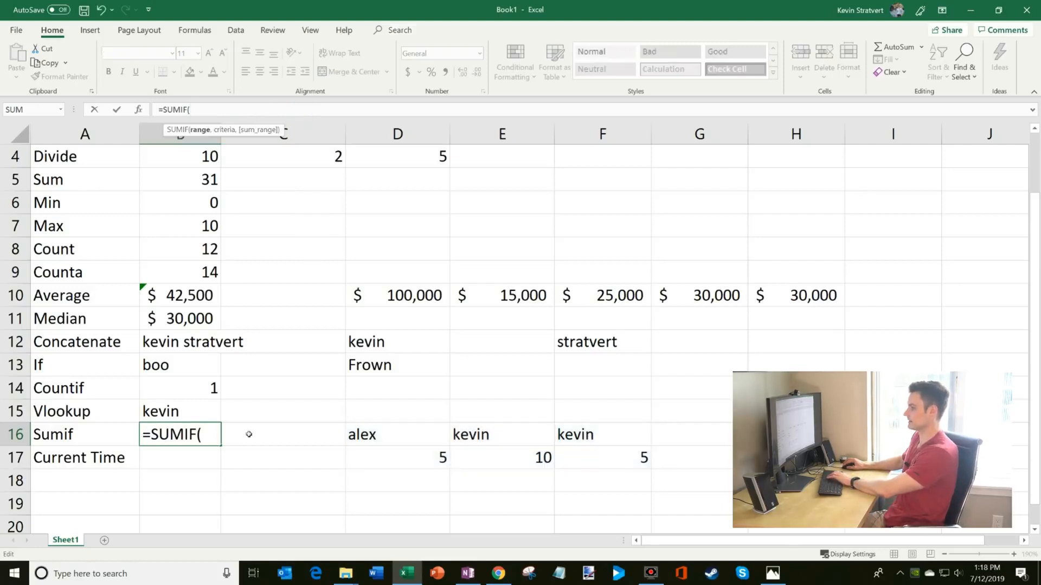
drag(444, 438, 570, 455)
text(,)
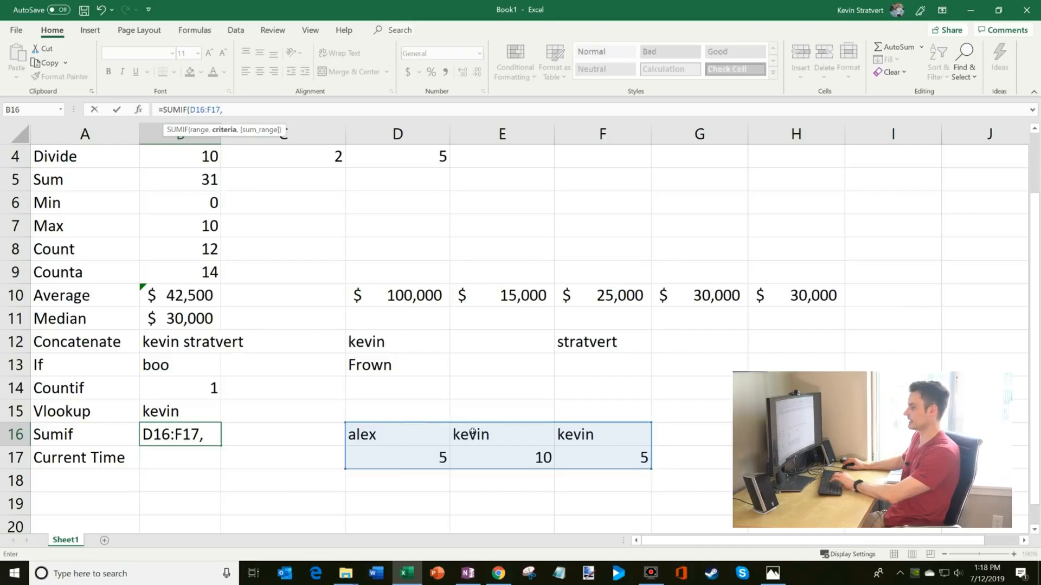
click(503, 440)
text(,)
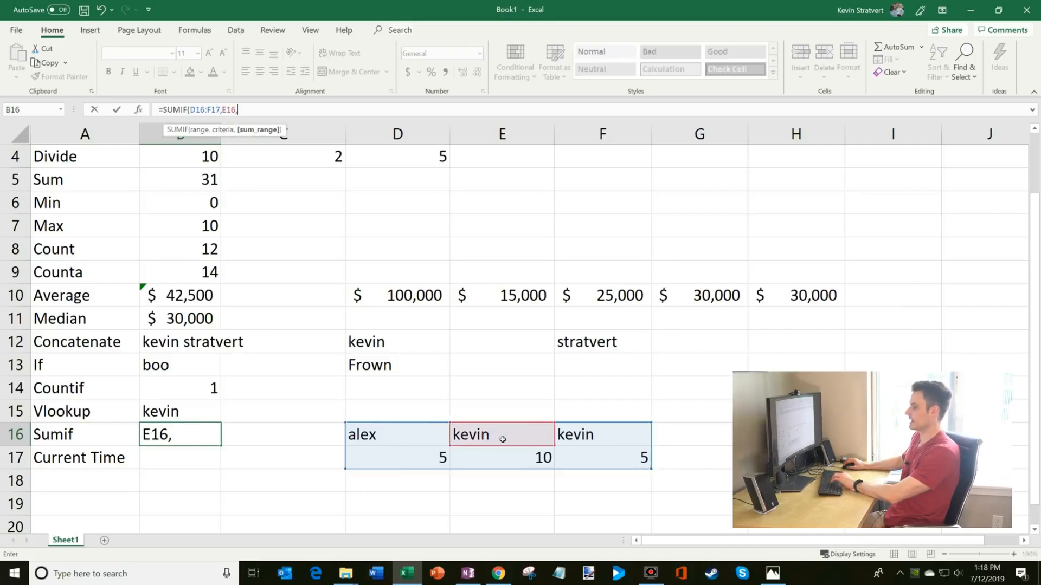
drag(429, 455, 639, 458)
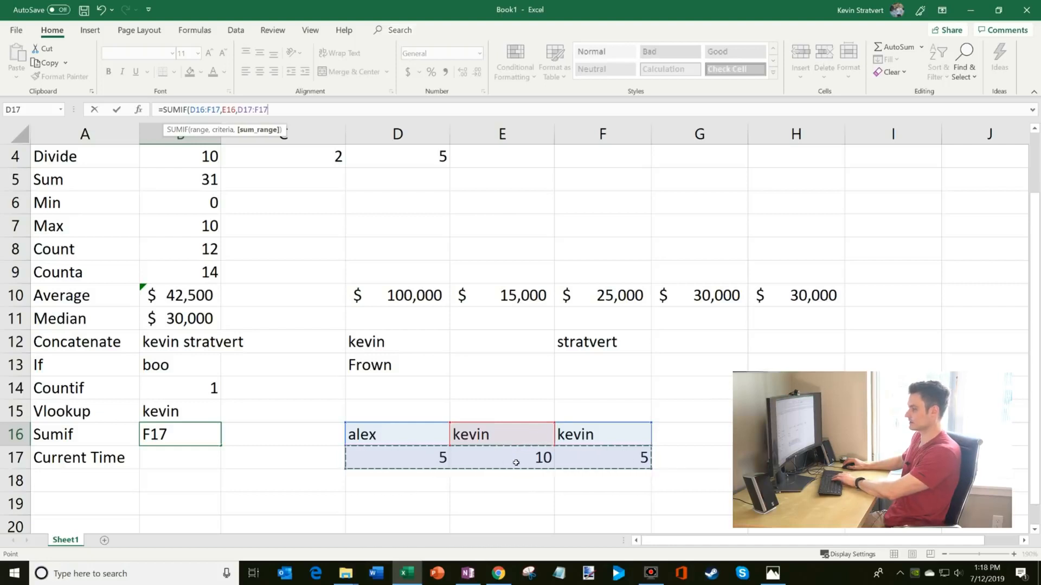
key(Return)
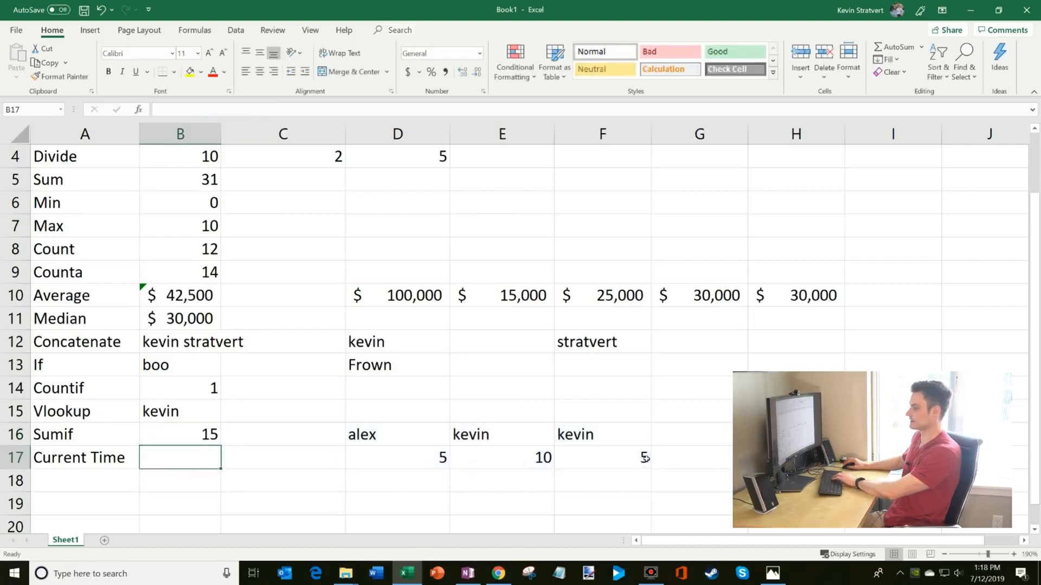
click(156, 435)
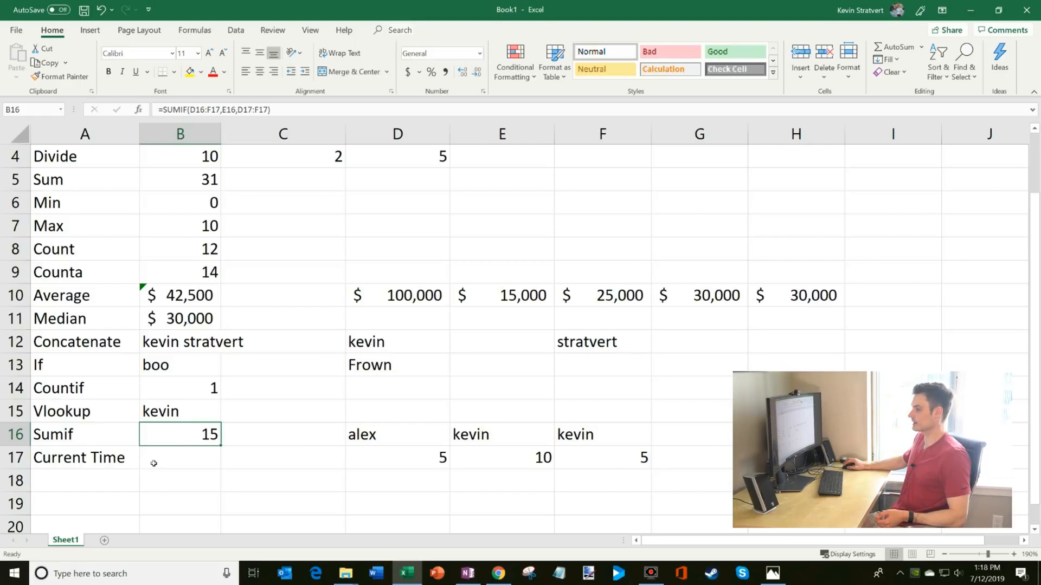
Enter a NOW formula in cell B17 for the current date and time, and review it.
click(201, 459)
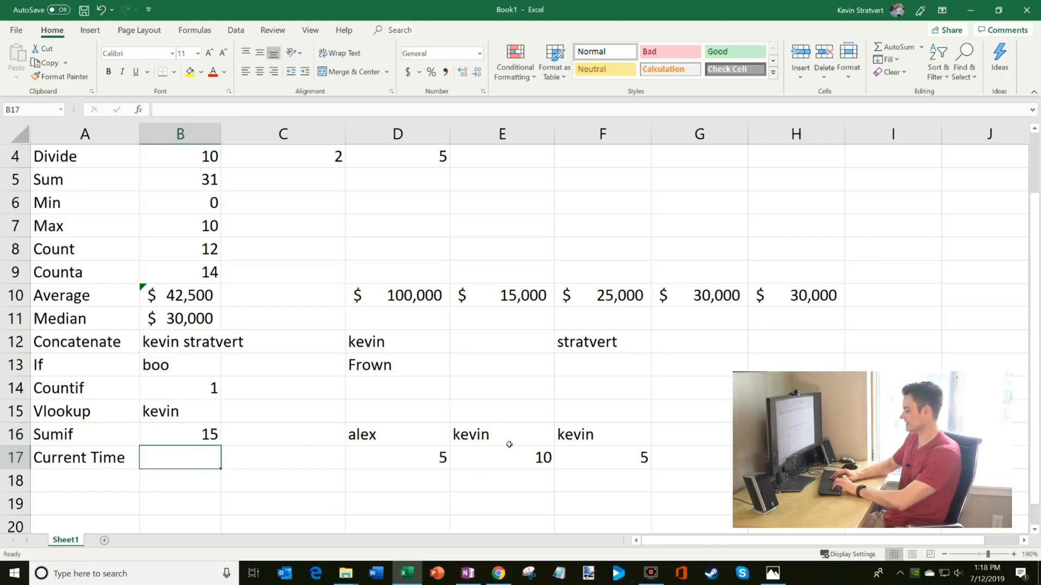
text(=now()
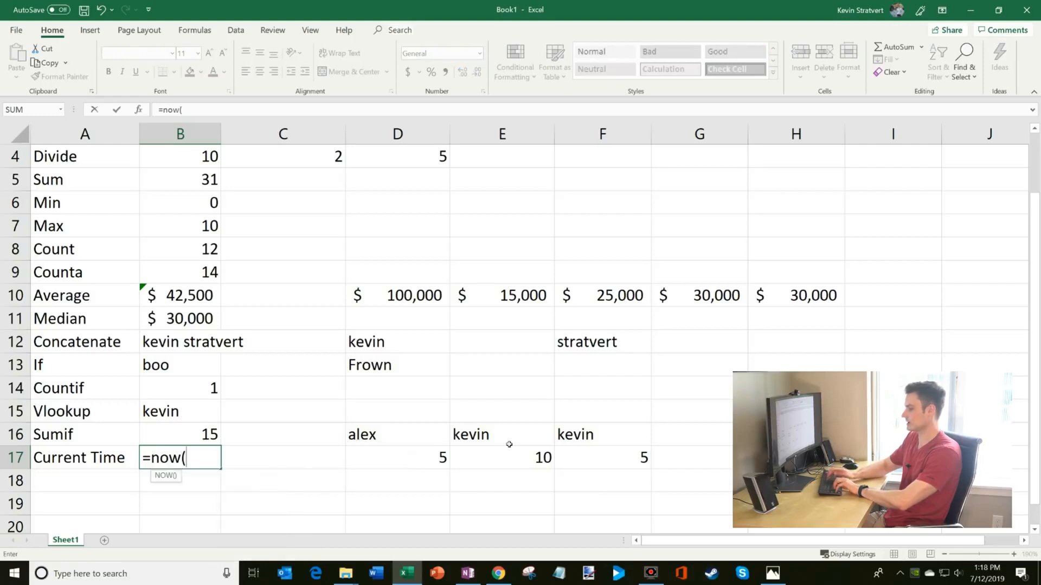
key(Return)
key(Up)
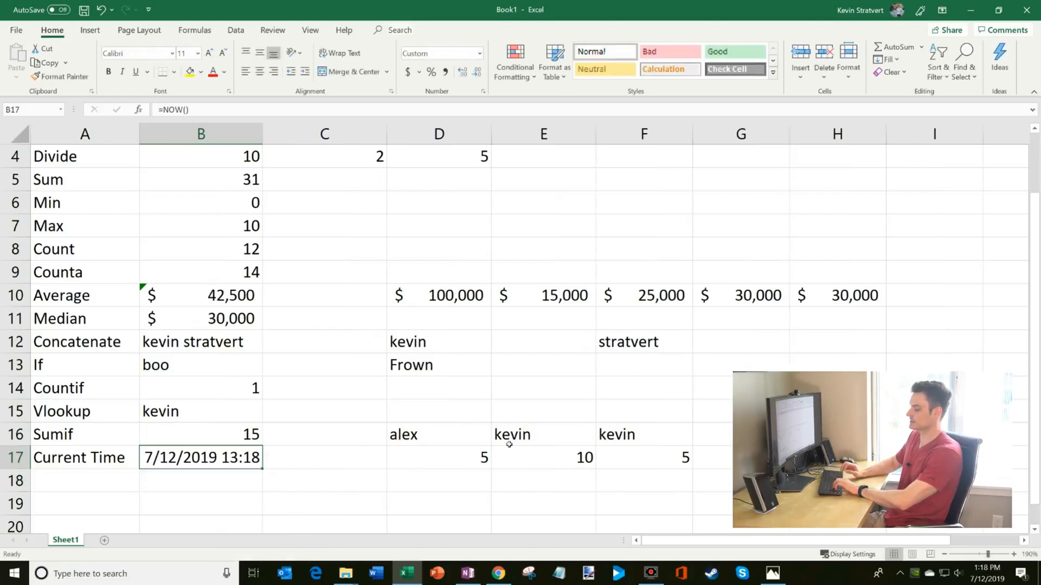